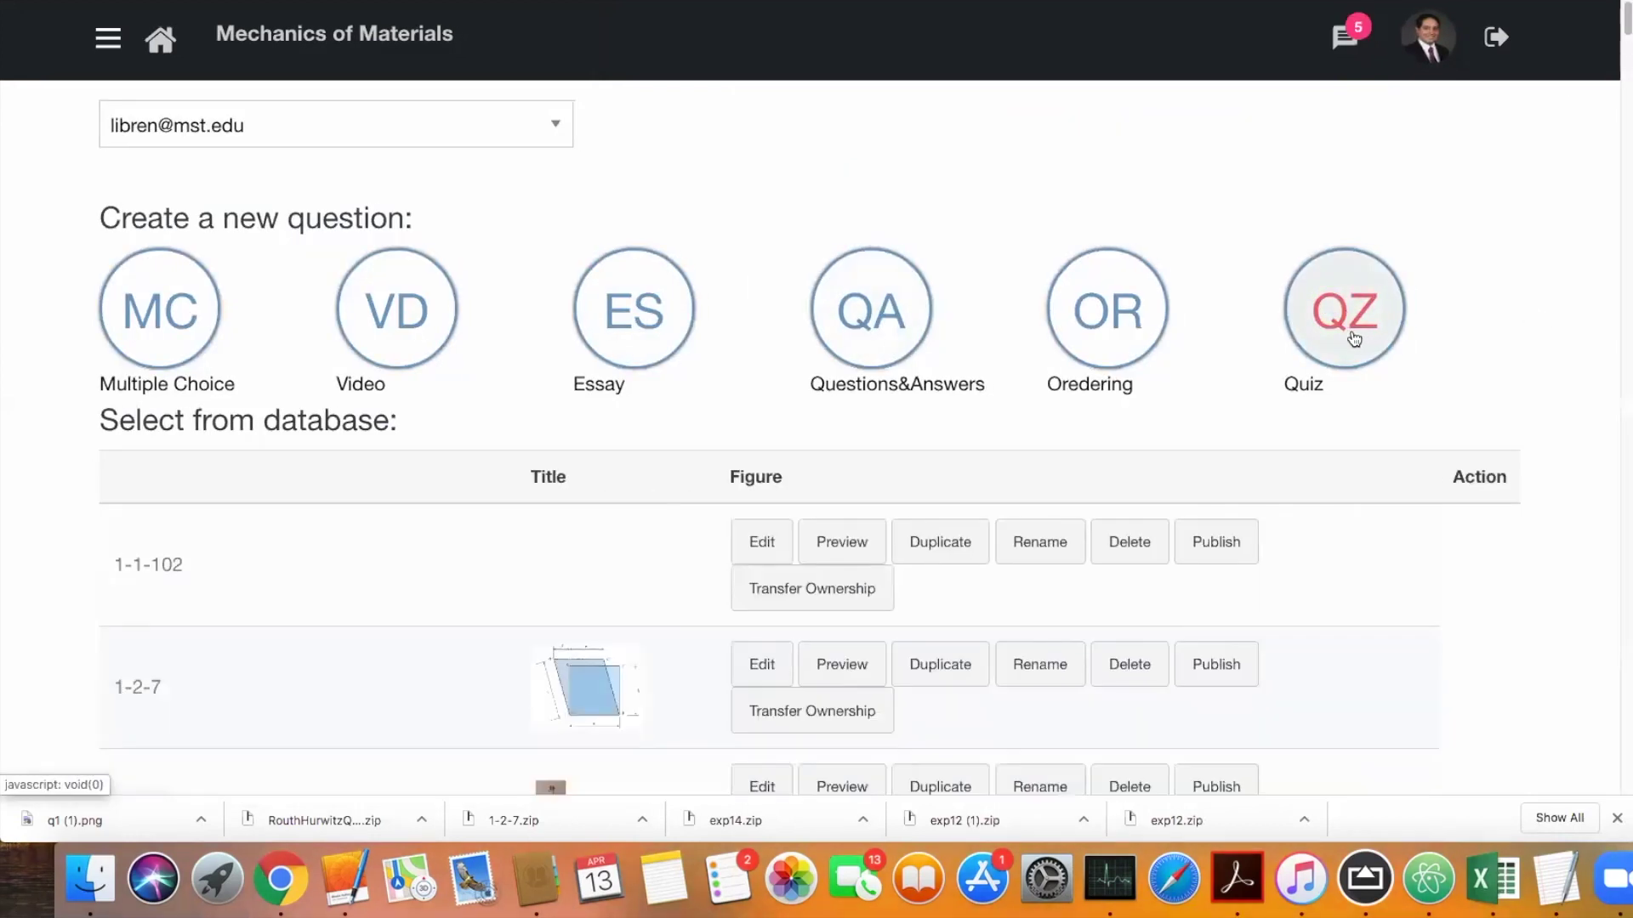
Create a new Quiz question named Question1
left_click(1355, 337)
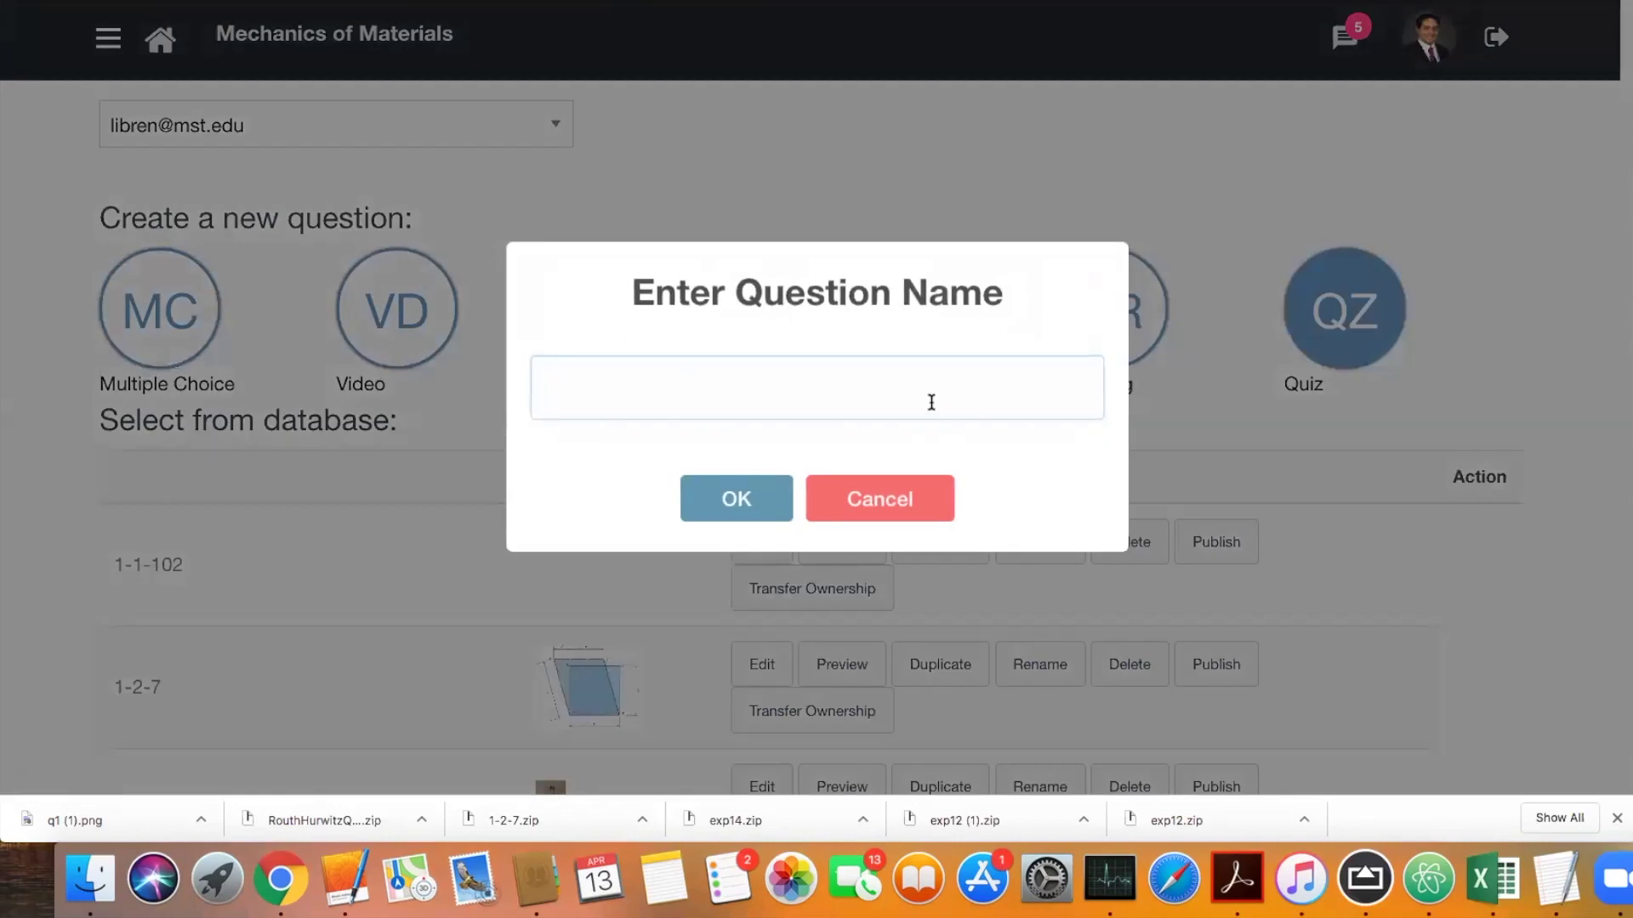
type("Question")
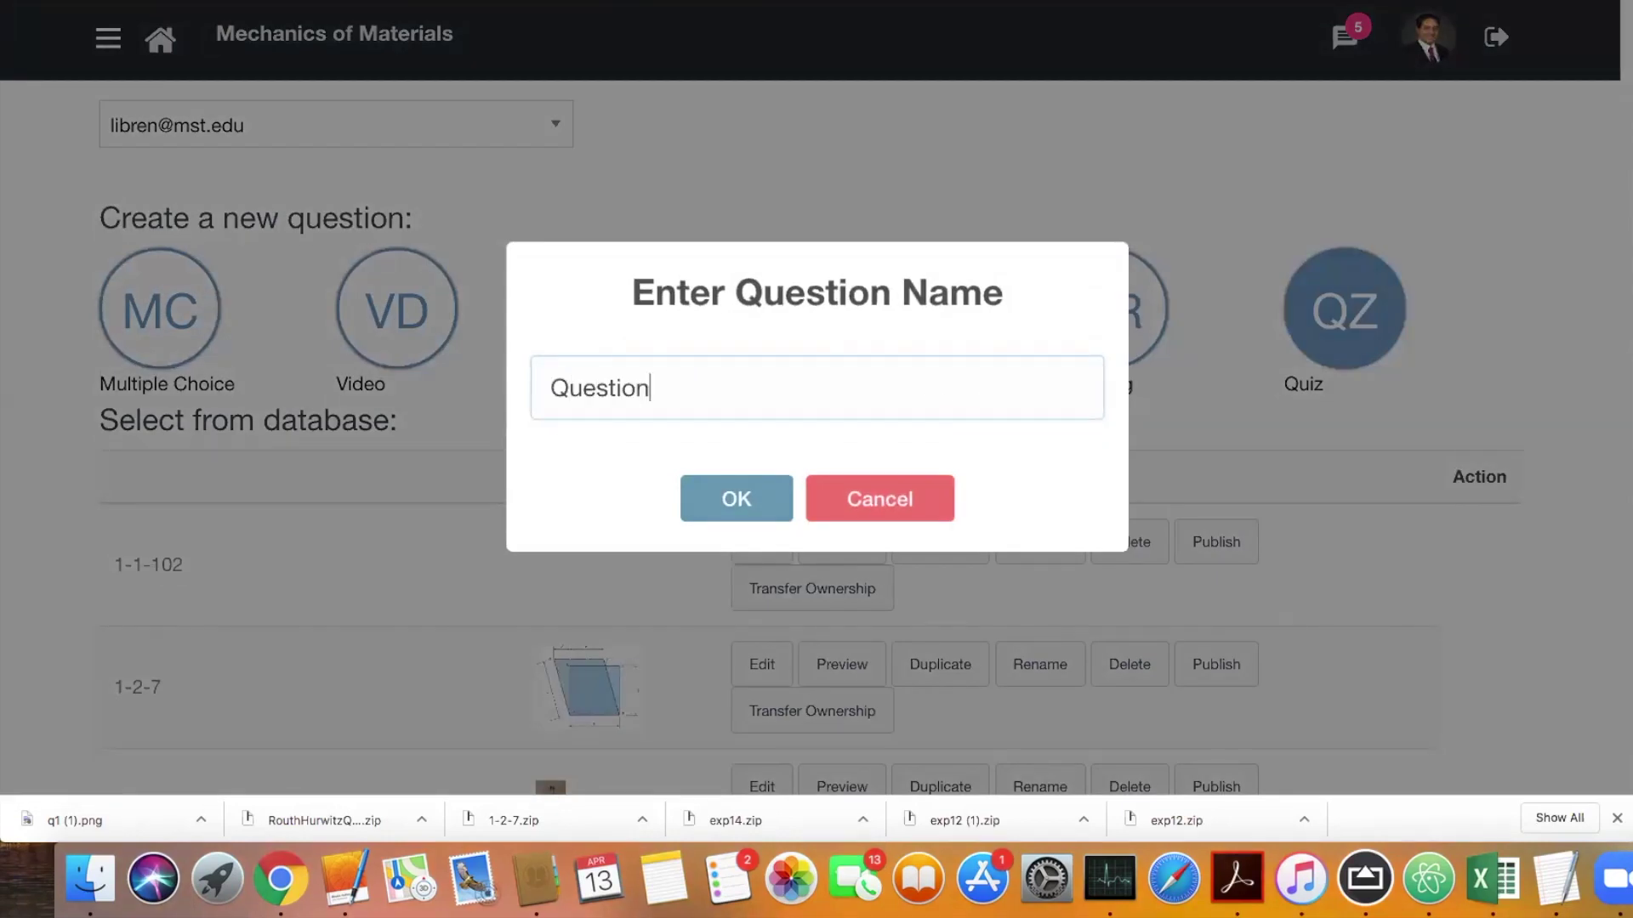
type("1")
left_click(759, 496)
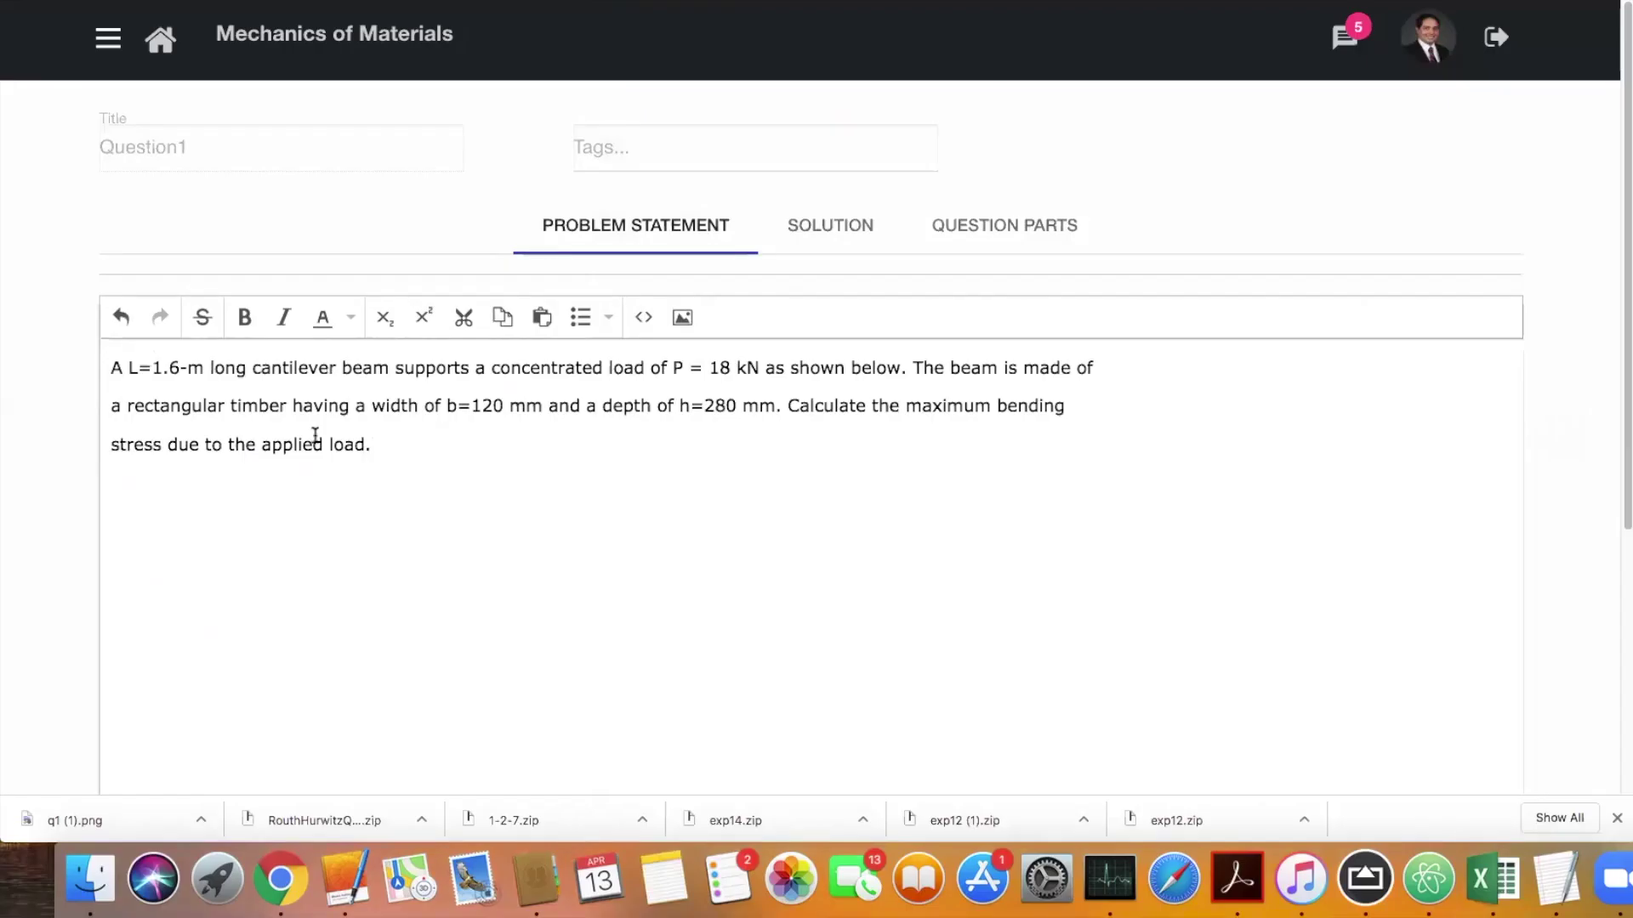
Remove the line breaks in the problem statement so the beam text forms one continuous paragraph
left_click(108, 408)
key("BackSpace")
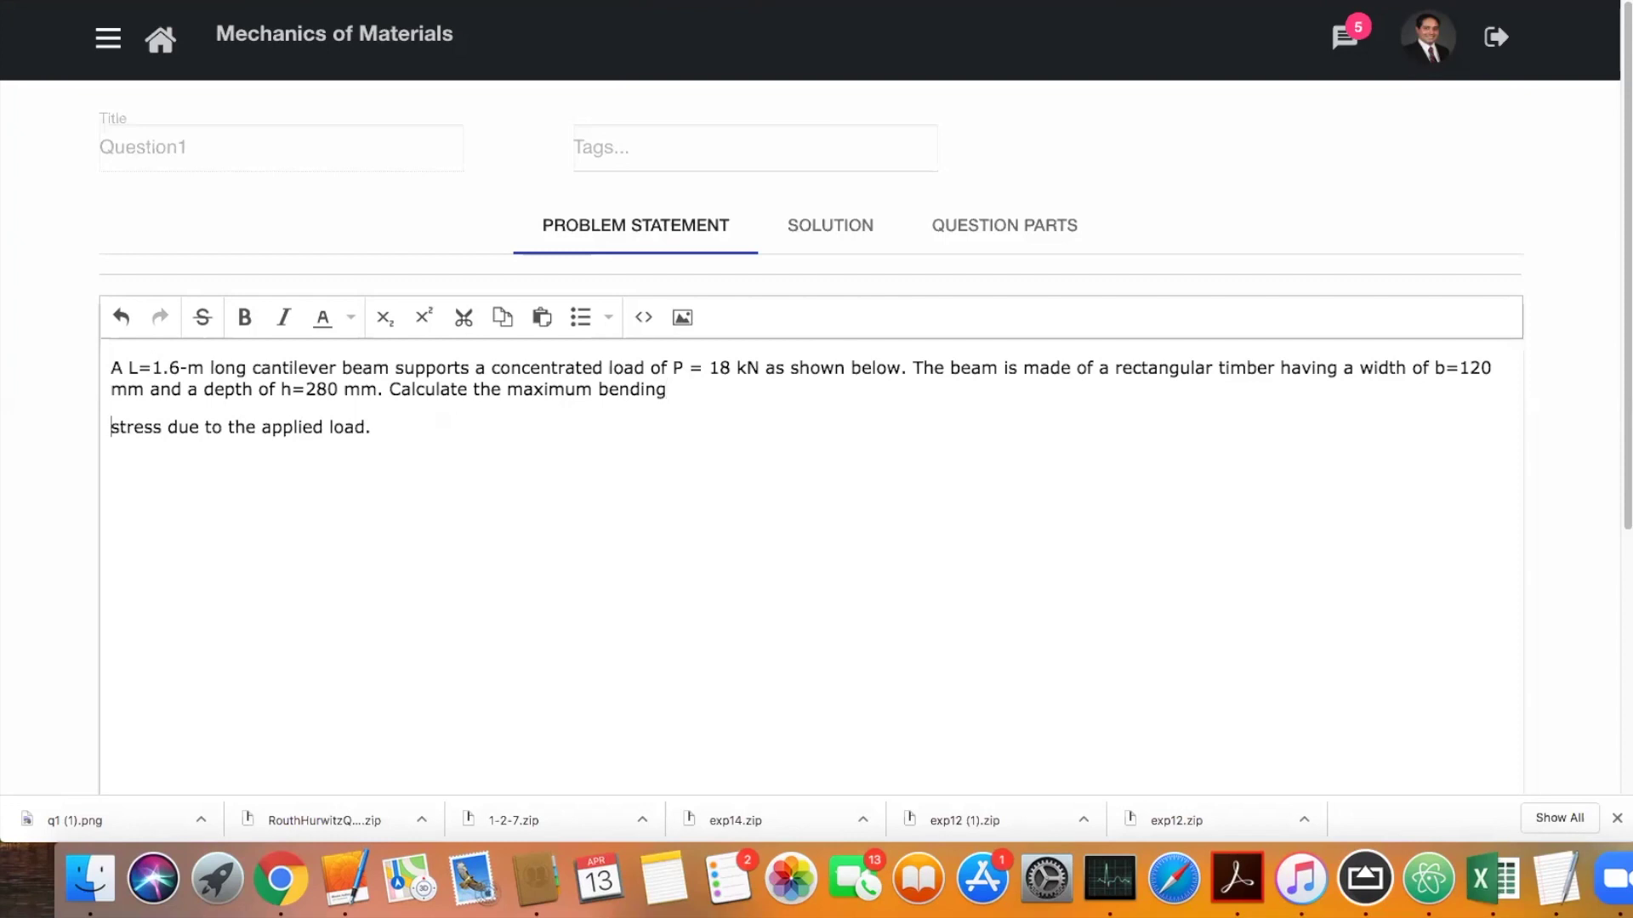
key("BackSpace")
Replace the beam length 1.6 in the problem statement with L and strike it through to make it a parameter
double_click(166, 367)
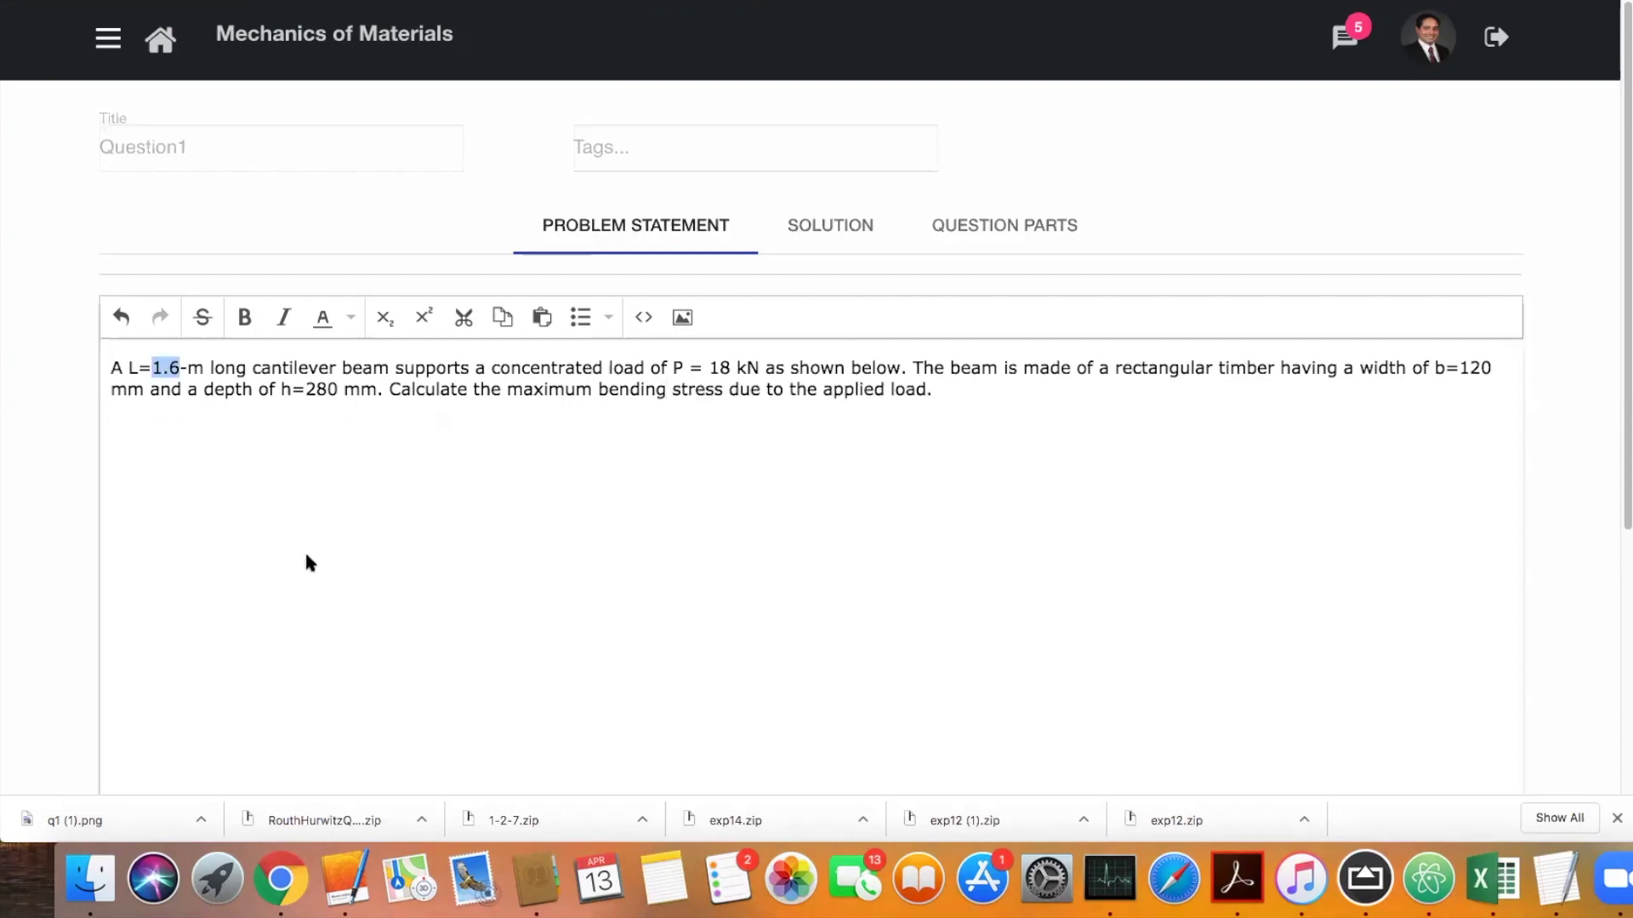
type("L")
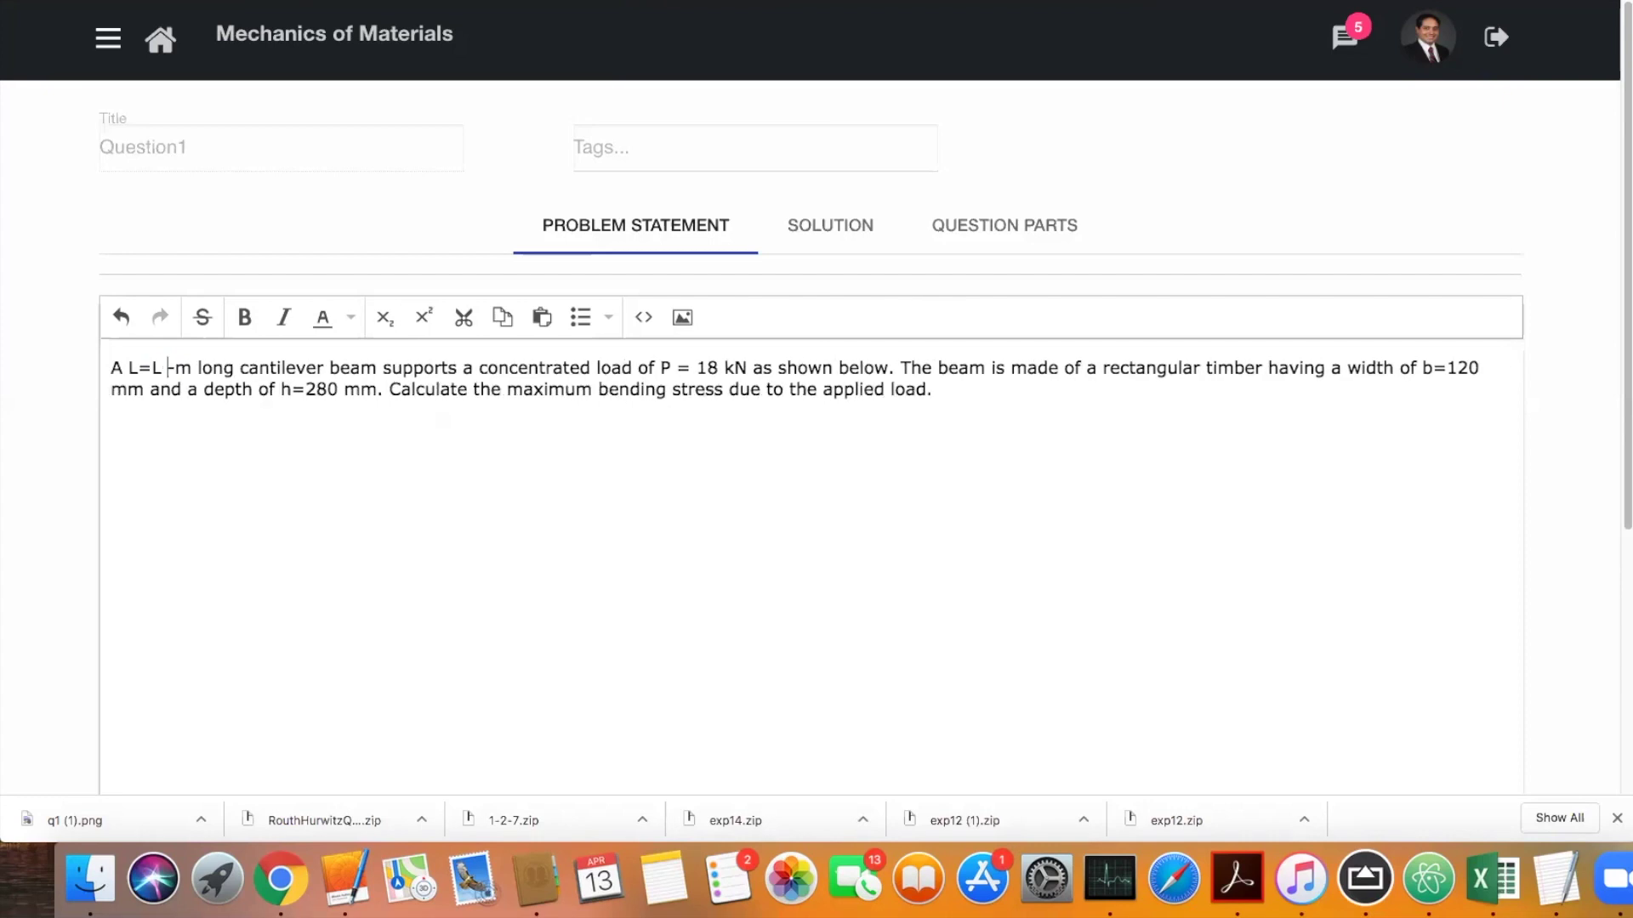
key("shift+Left")
scroll(1578, 625, "down", 3)
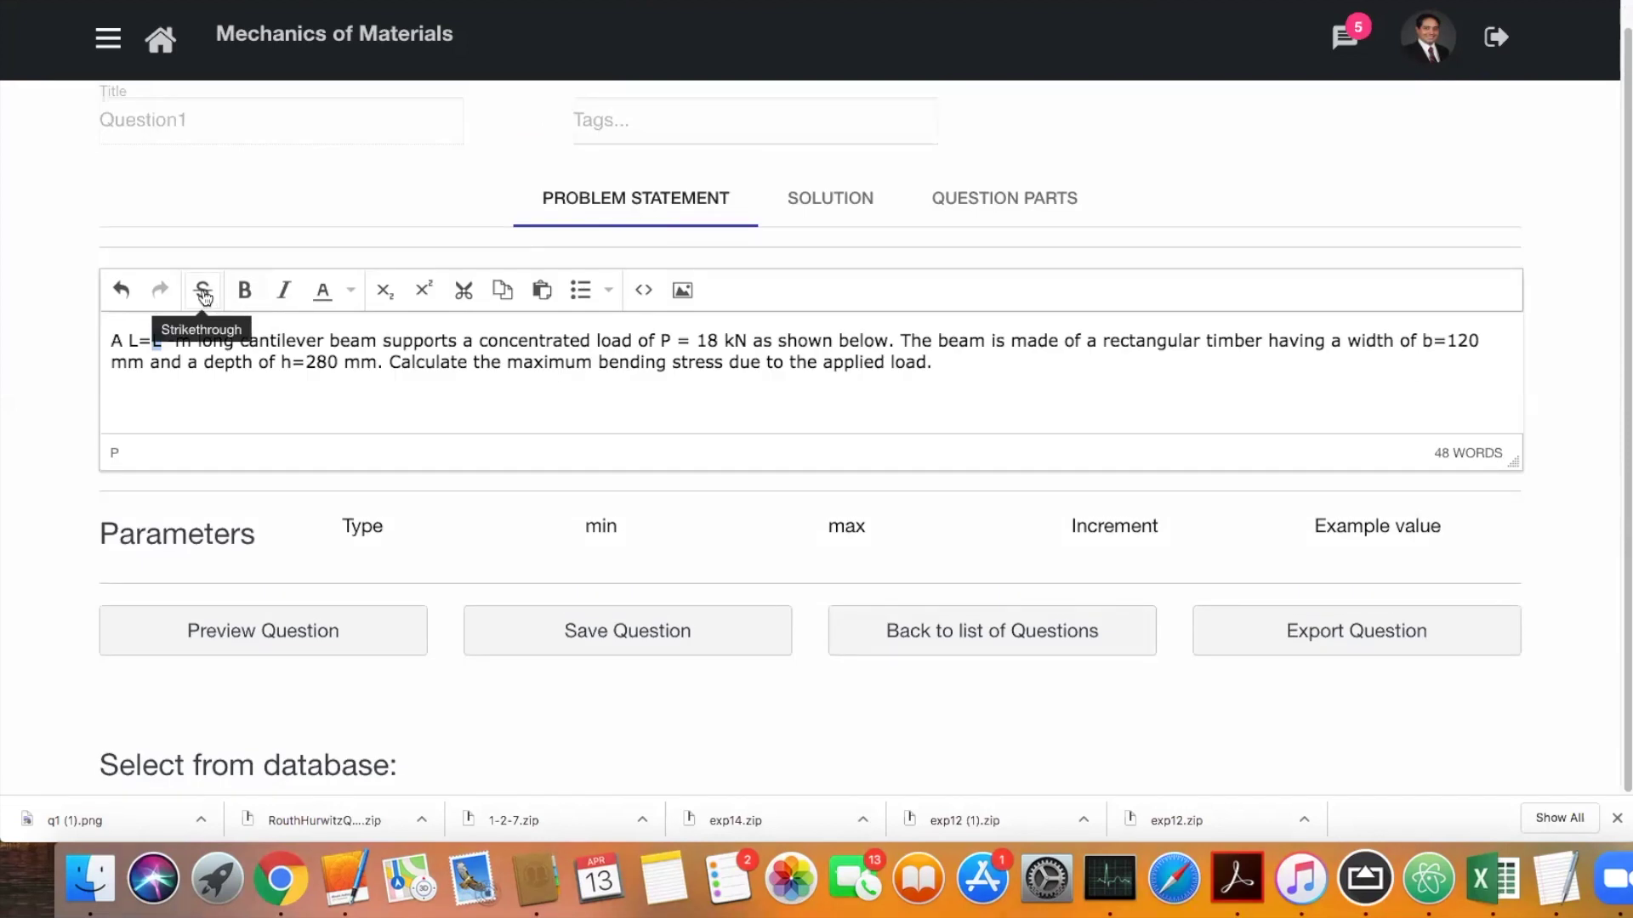
left_click(204, 293)
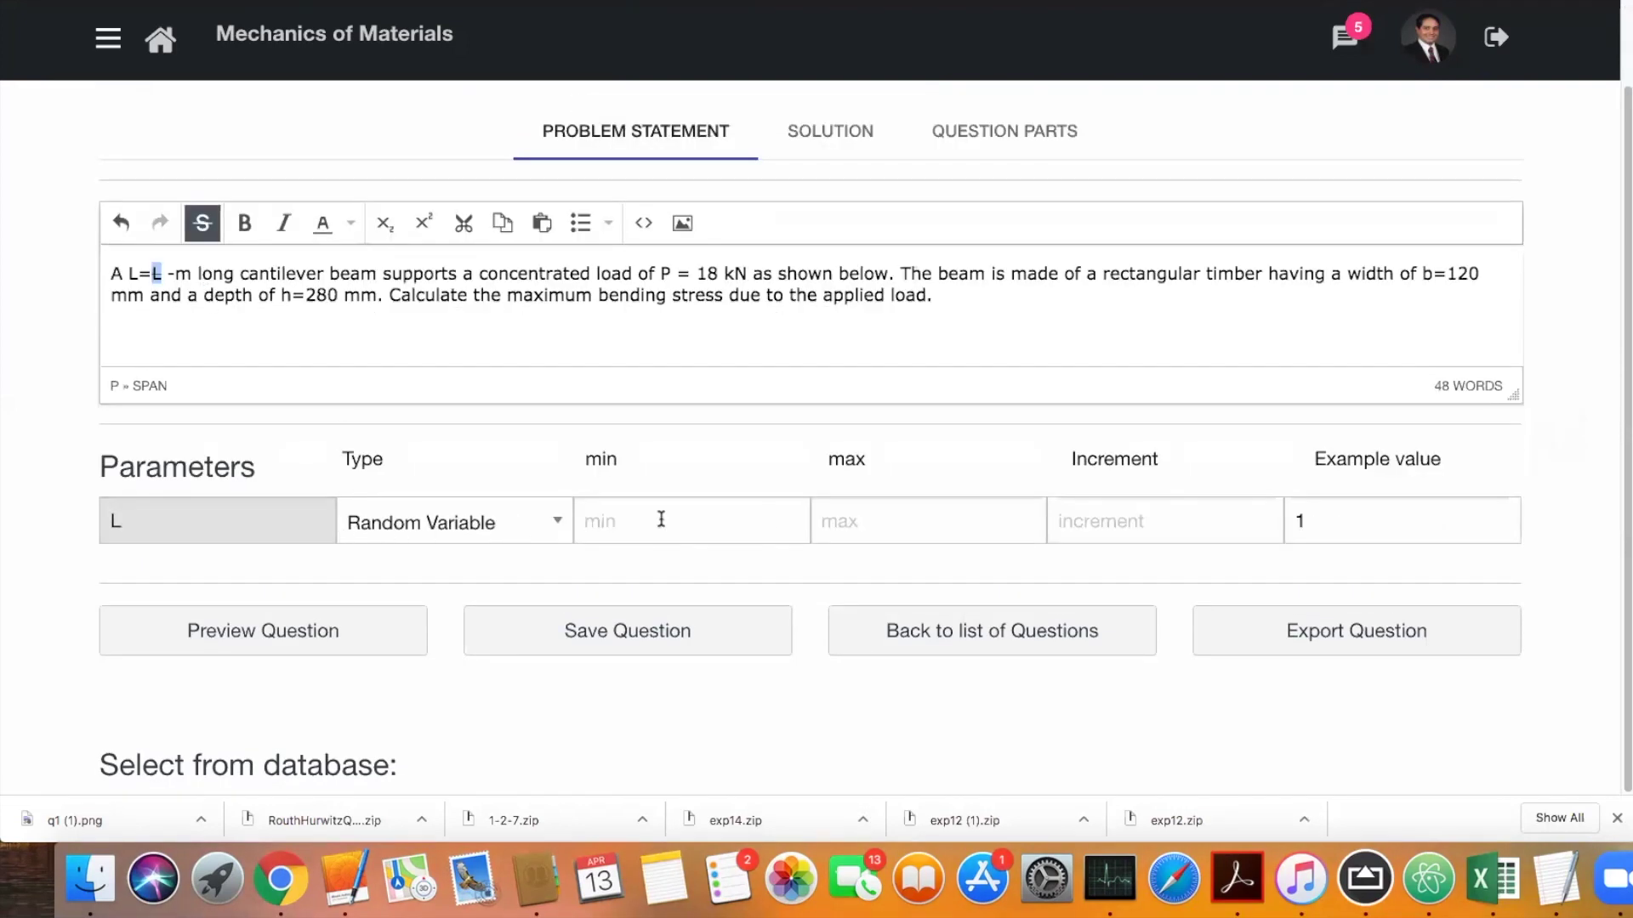
Set parameter L to a minimum of 1.5, maximum of 2, increment of 0.1 and example value of 1.6
left_click(671, 525)
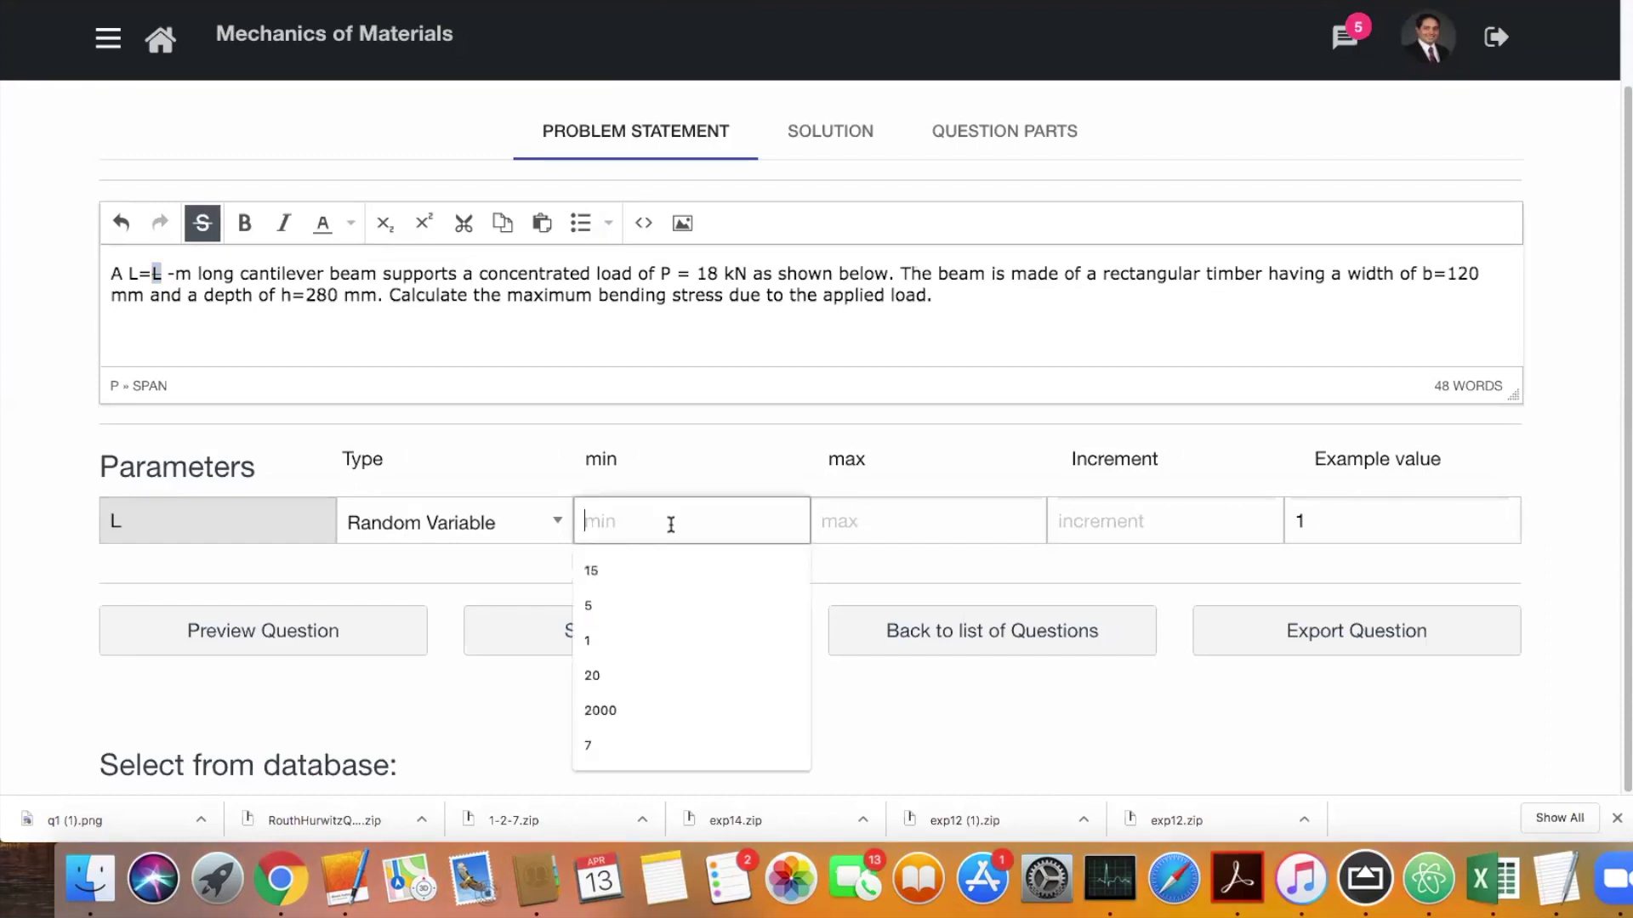
type("1.5")
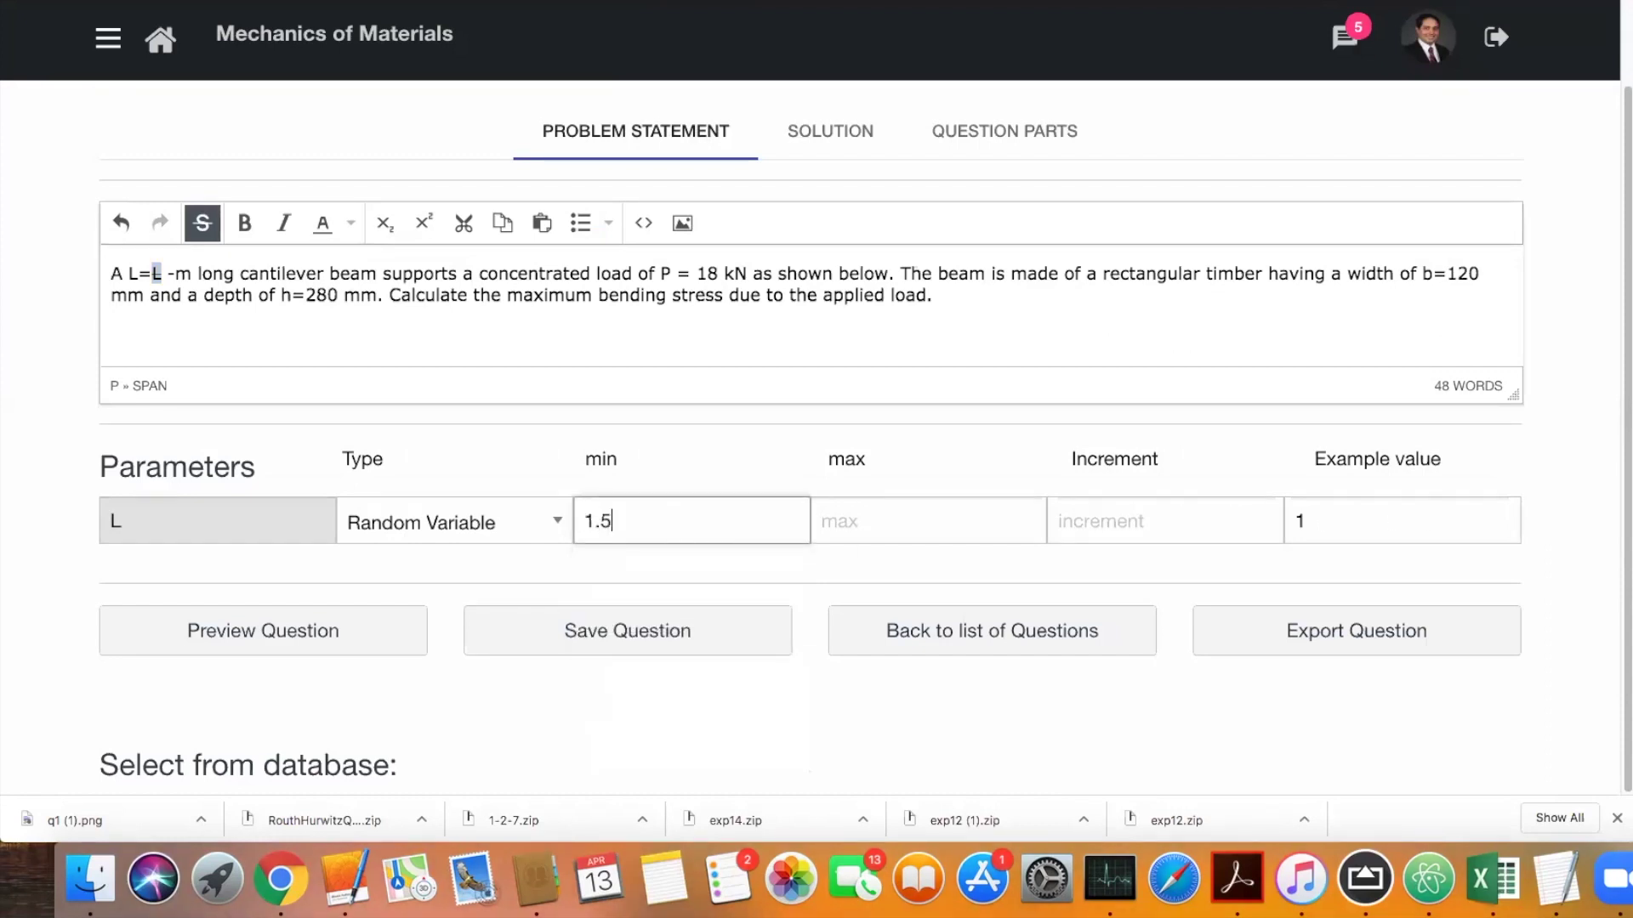
key("Tab")
type("1")
key("BackSpace")
type("2")
key("Tab")
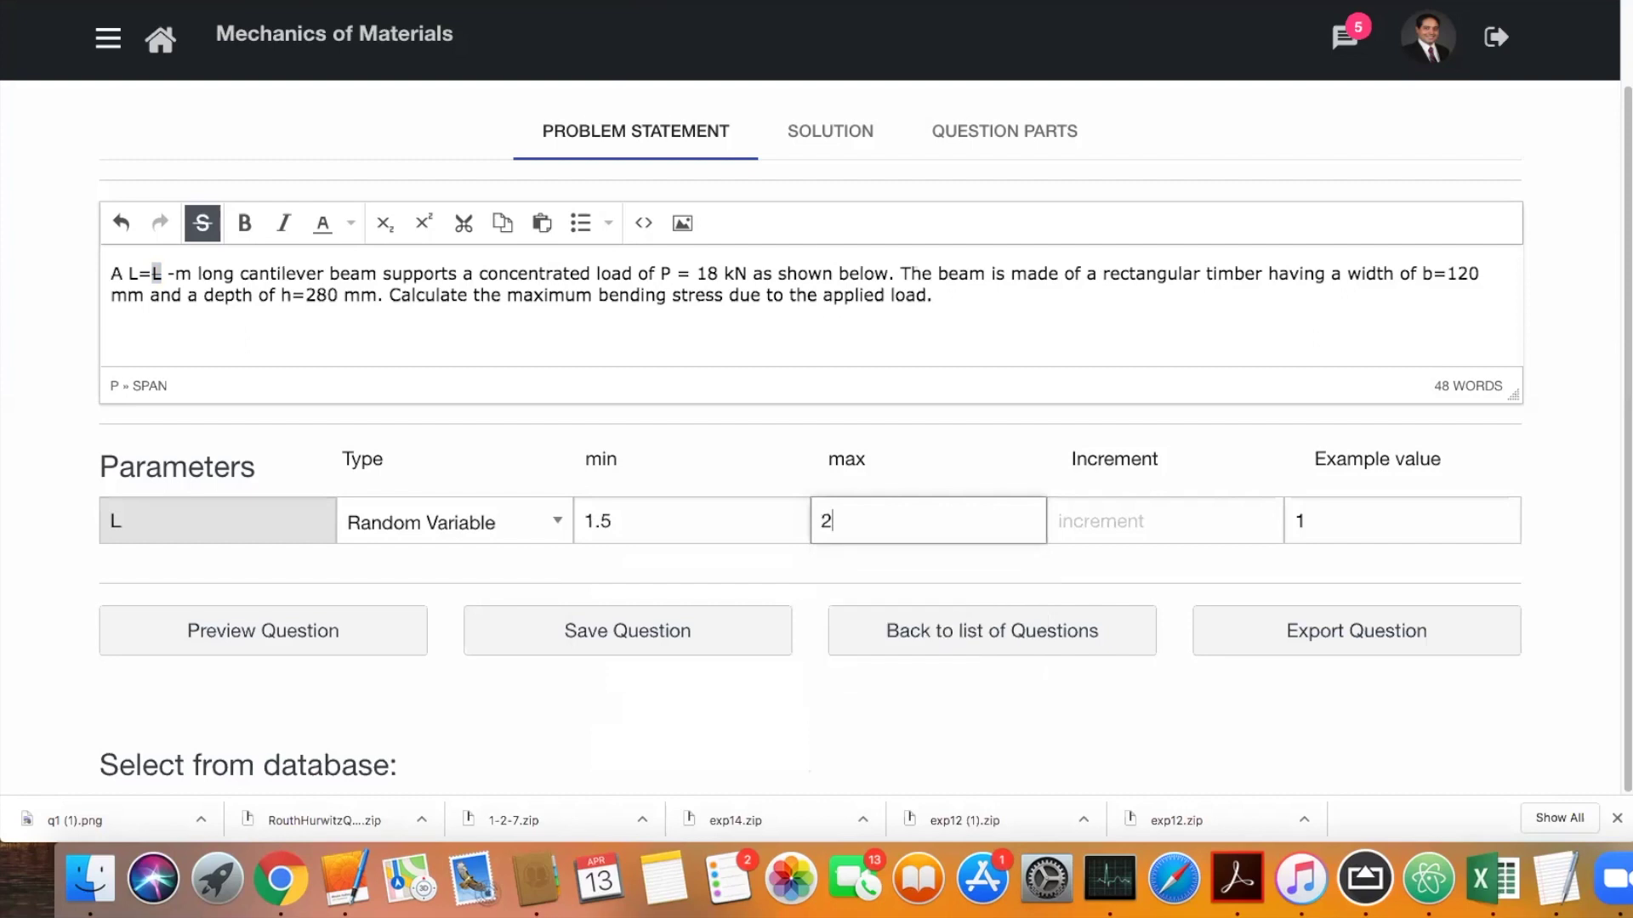
type("0.1")
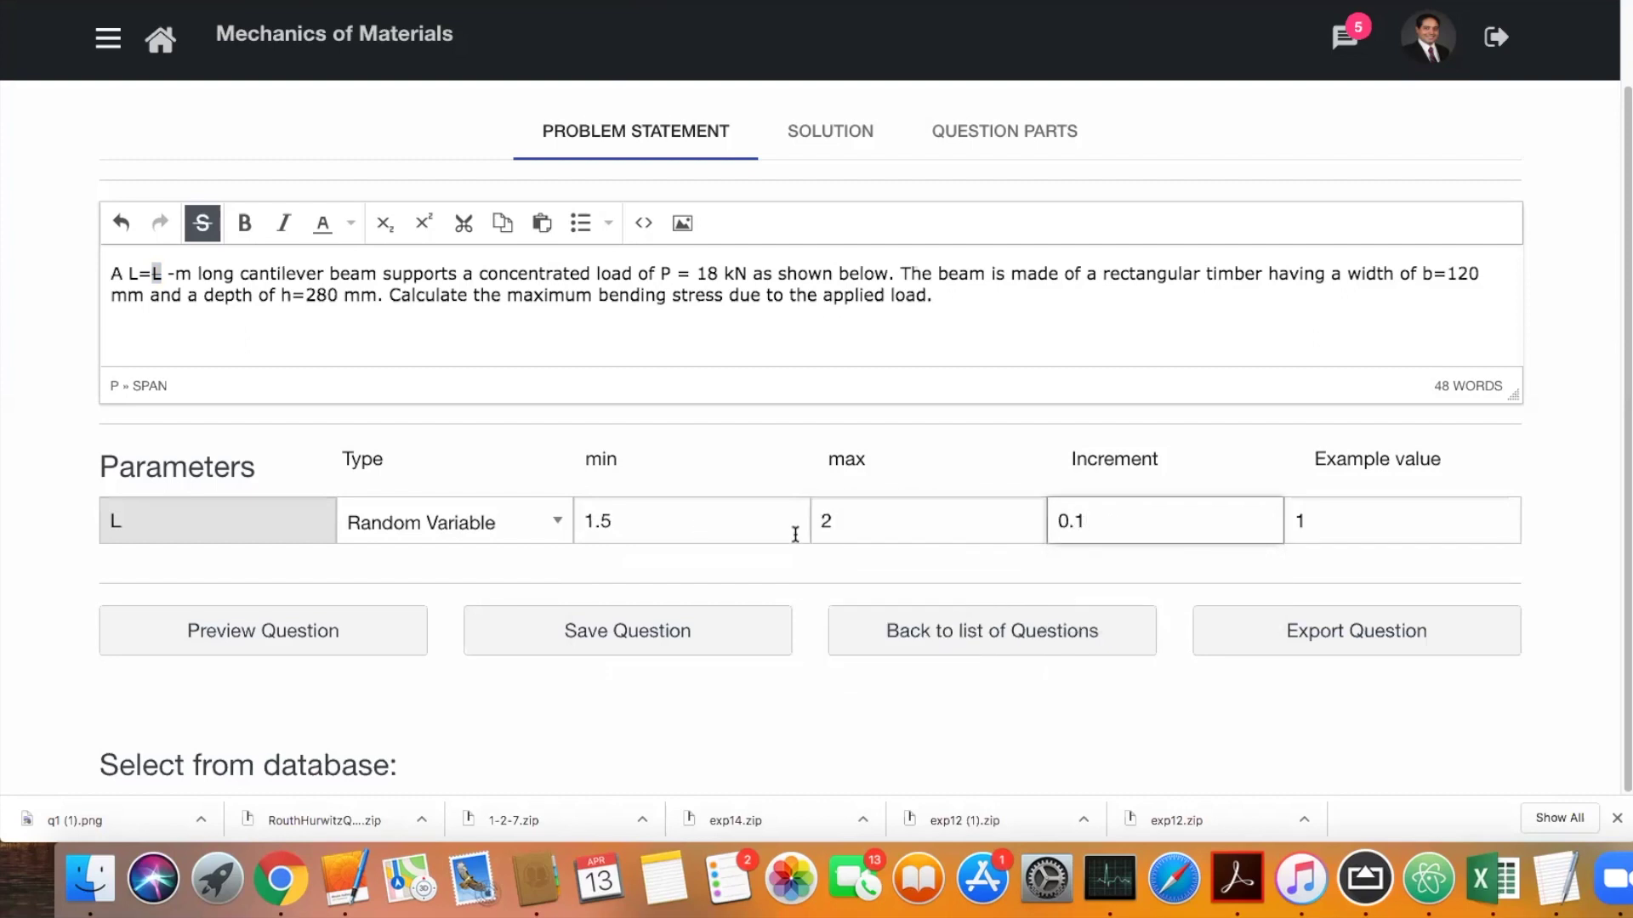
left_click(1323, 531)
type(".6")
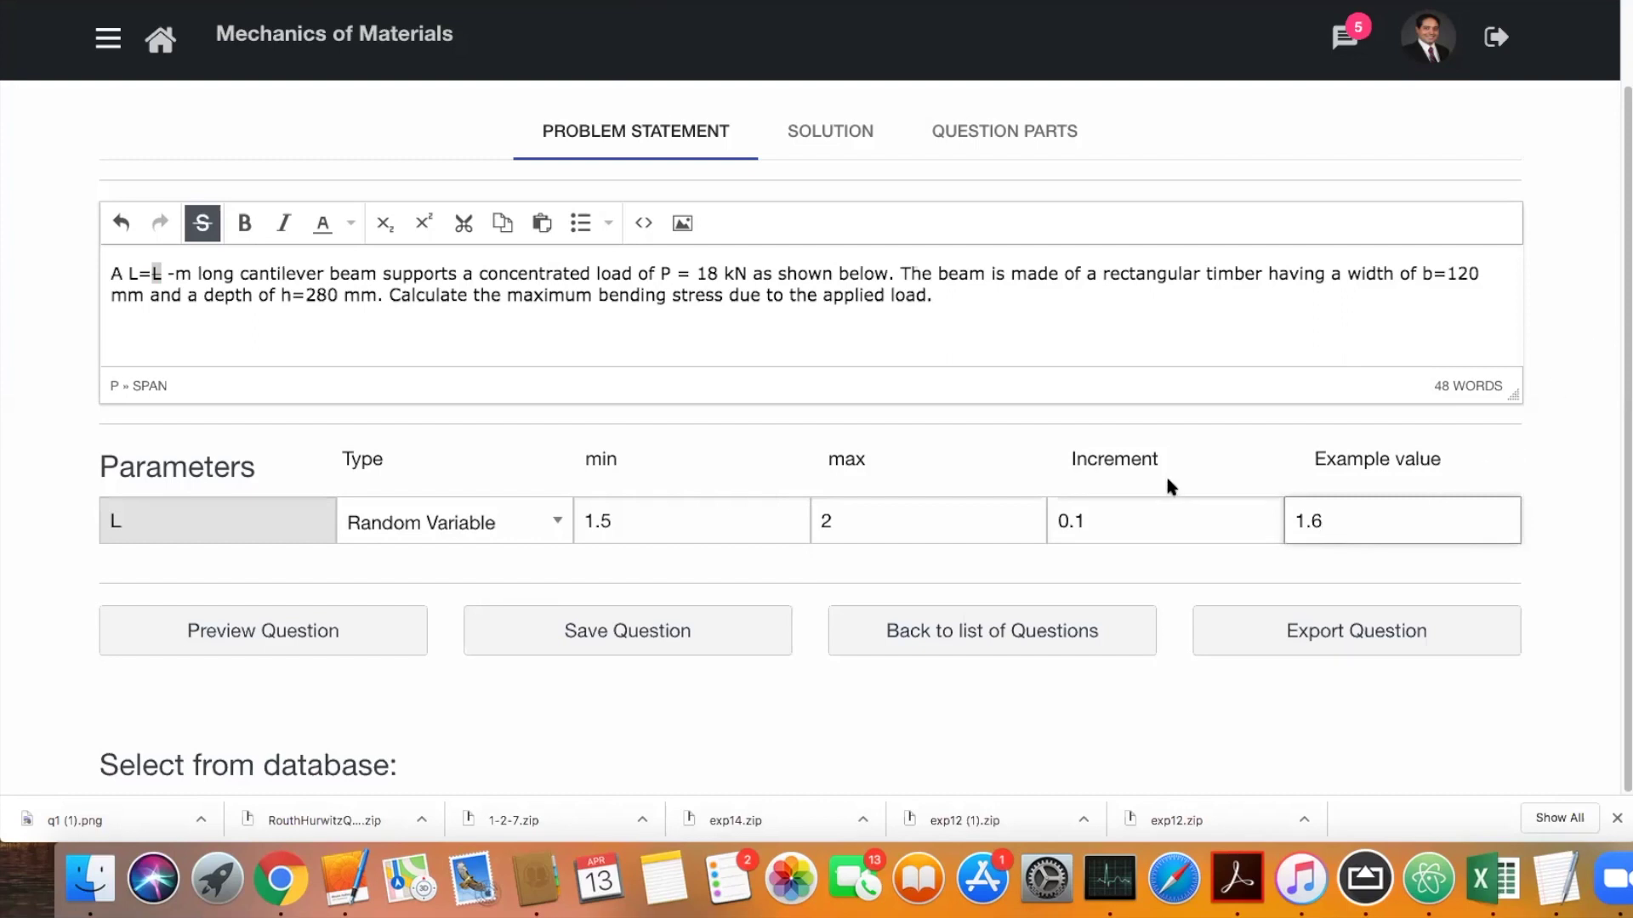
Replace the load value 18 in the problem statement with P and strike it through to make it a parameter
left_click(695, 273)
left_click_drag(696, 273, 718, 273)
type("P")
key("shift+Left")
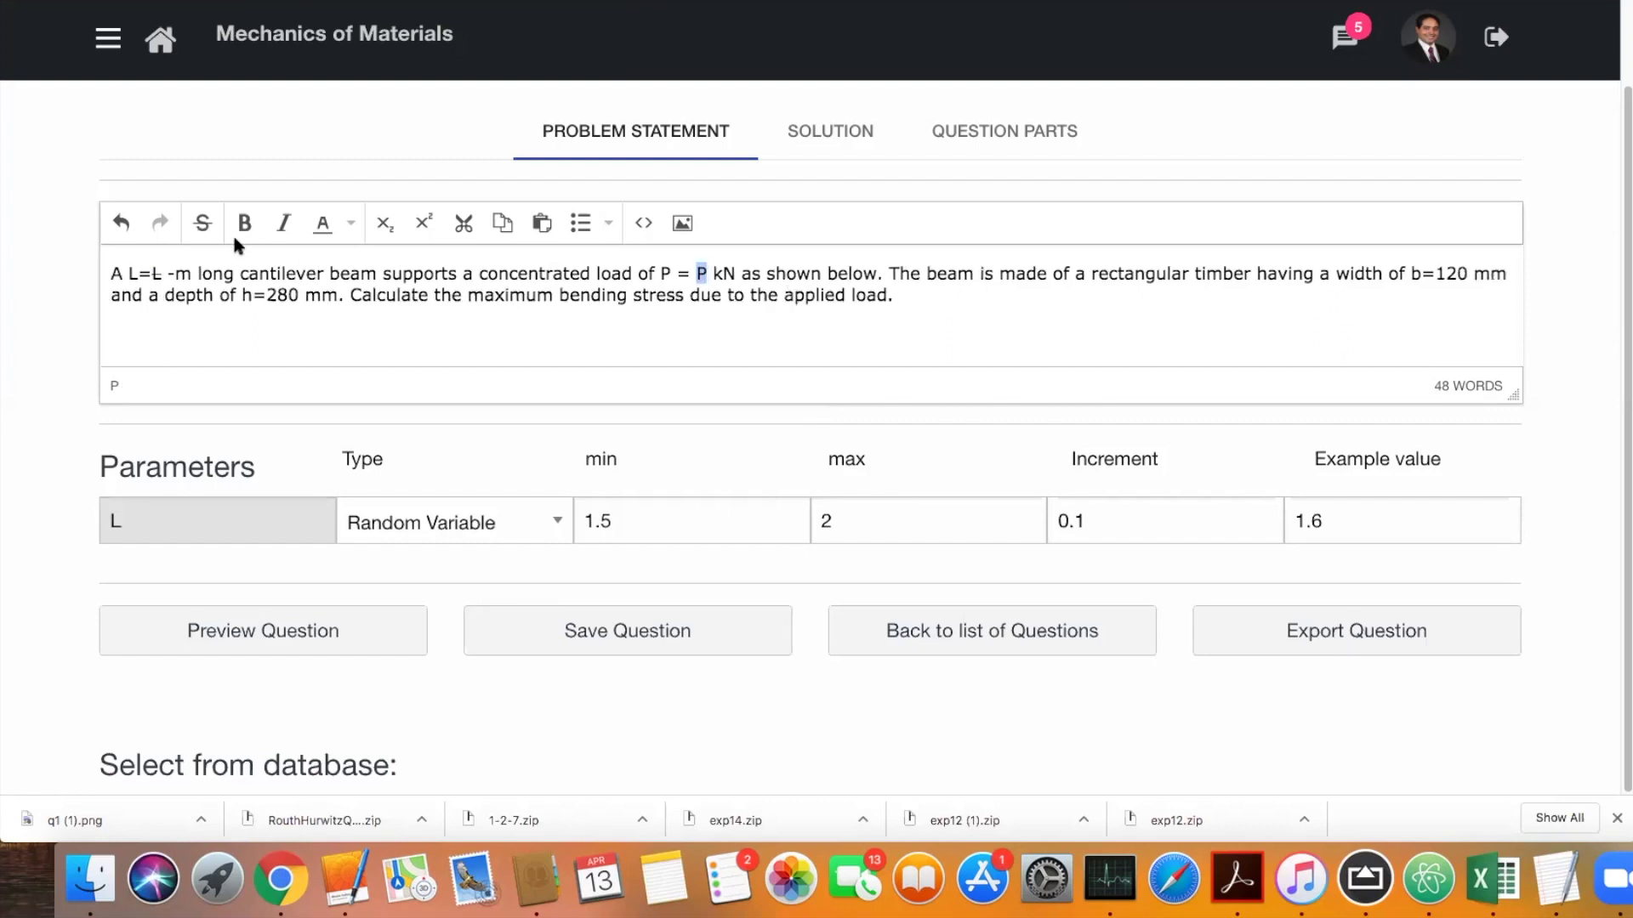
left_click(202, 222)
Set parameter P to a minimum of 15, maximum of 25, increment of 1 and example value of 18
left_click(624, 571)
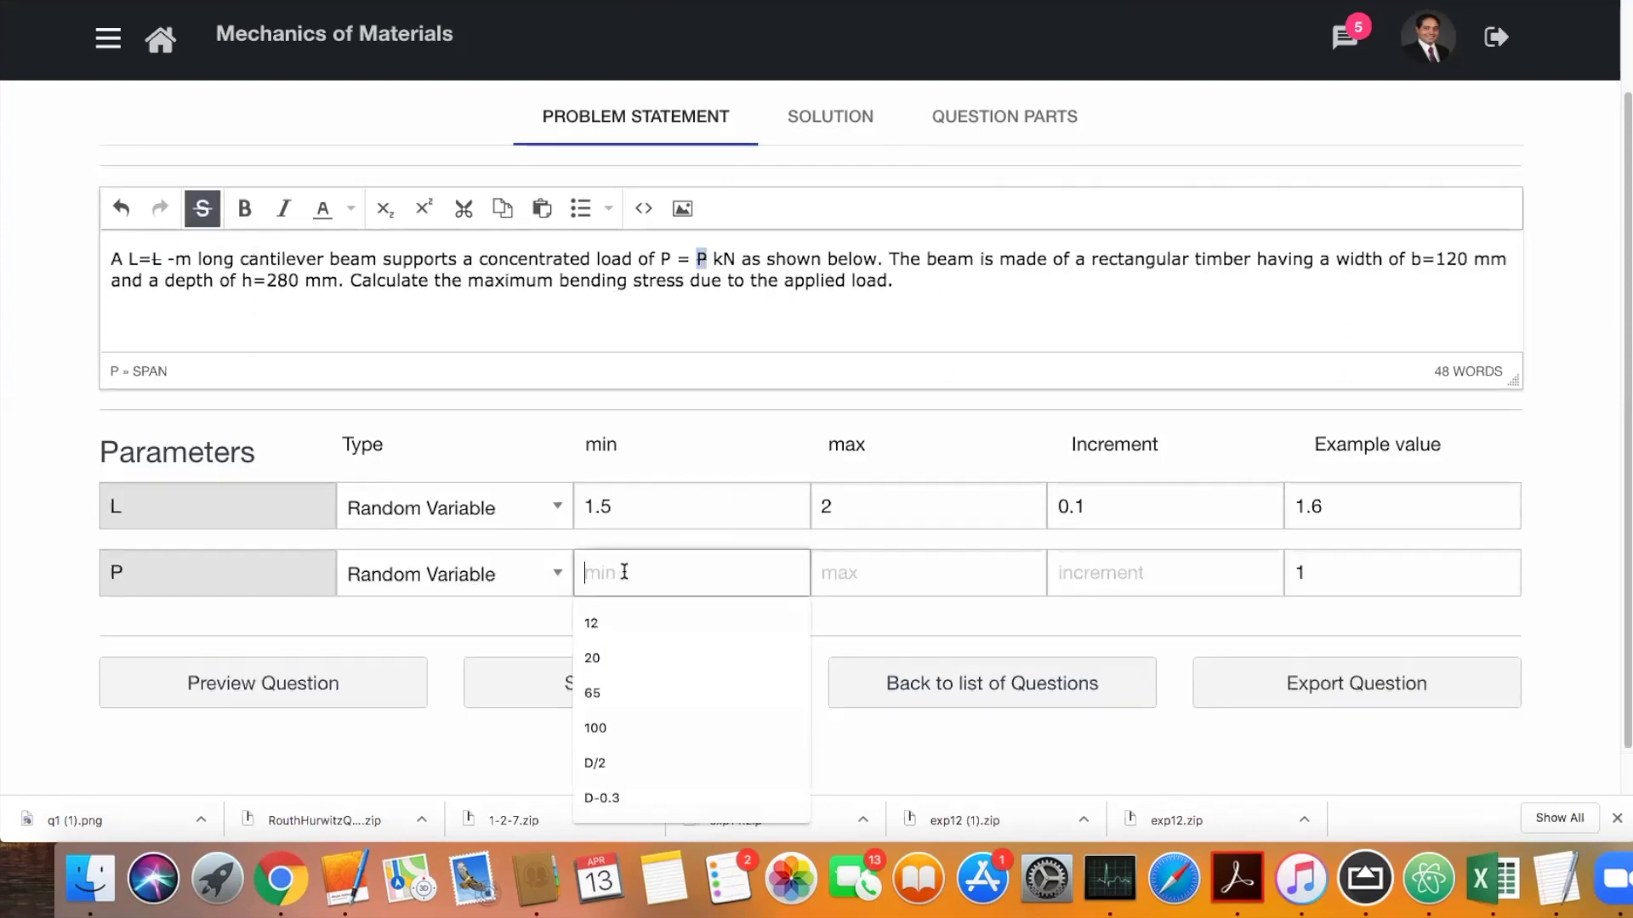
type("15")
key("Tab")
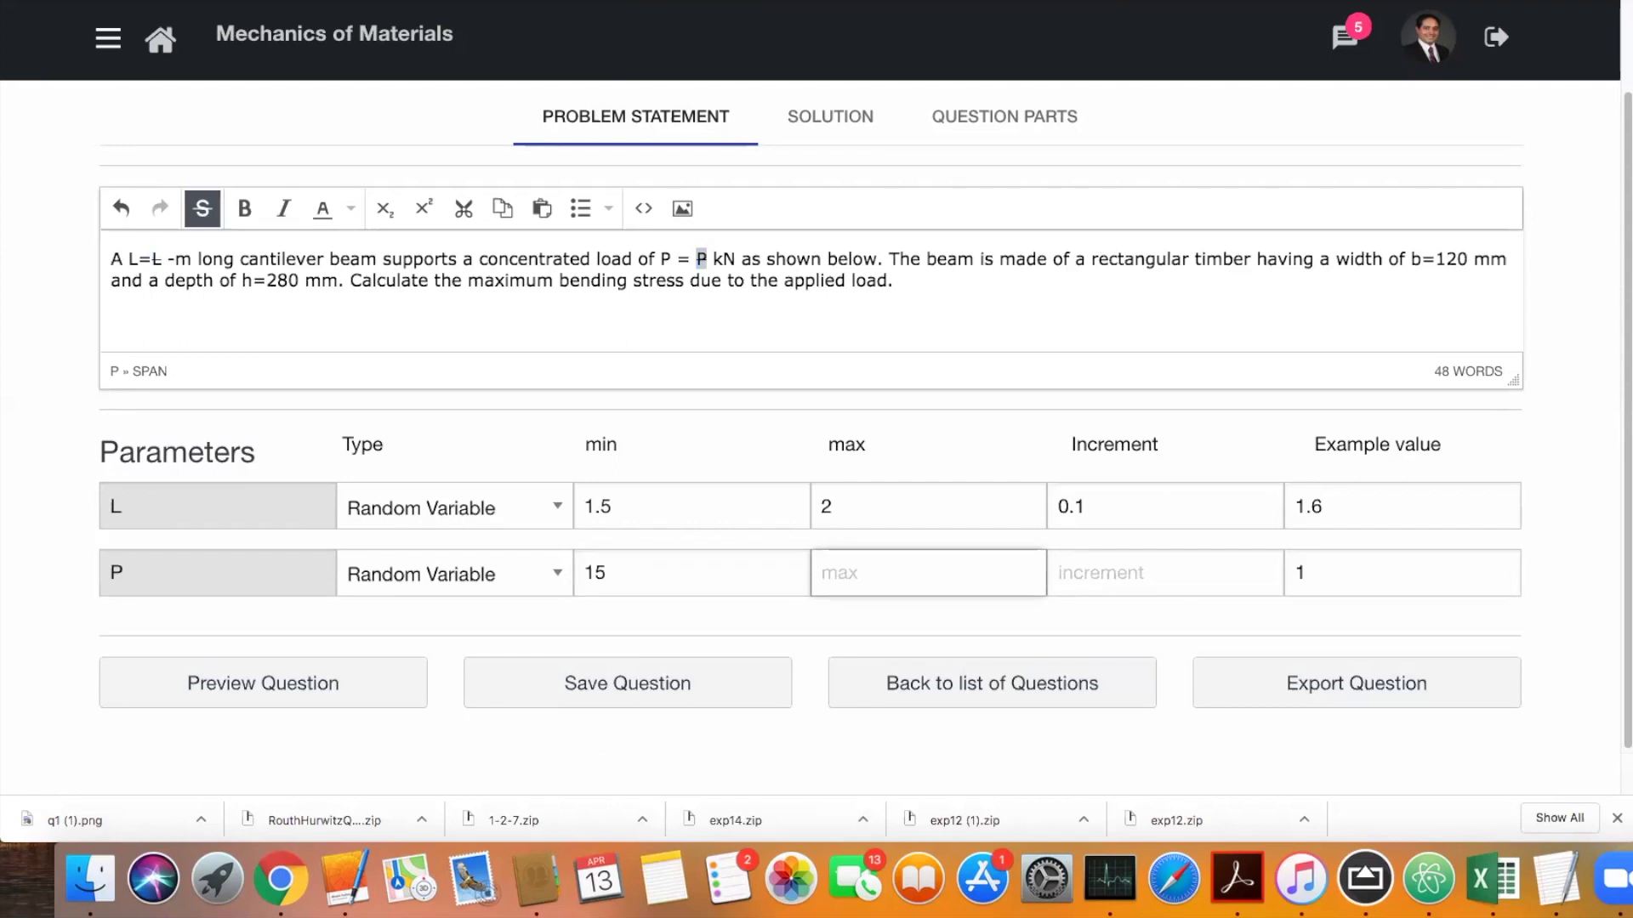
type("25")
key("Tab")
type("1")
key("Tab")
type("18")
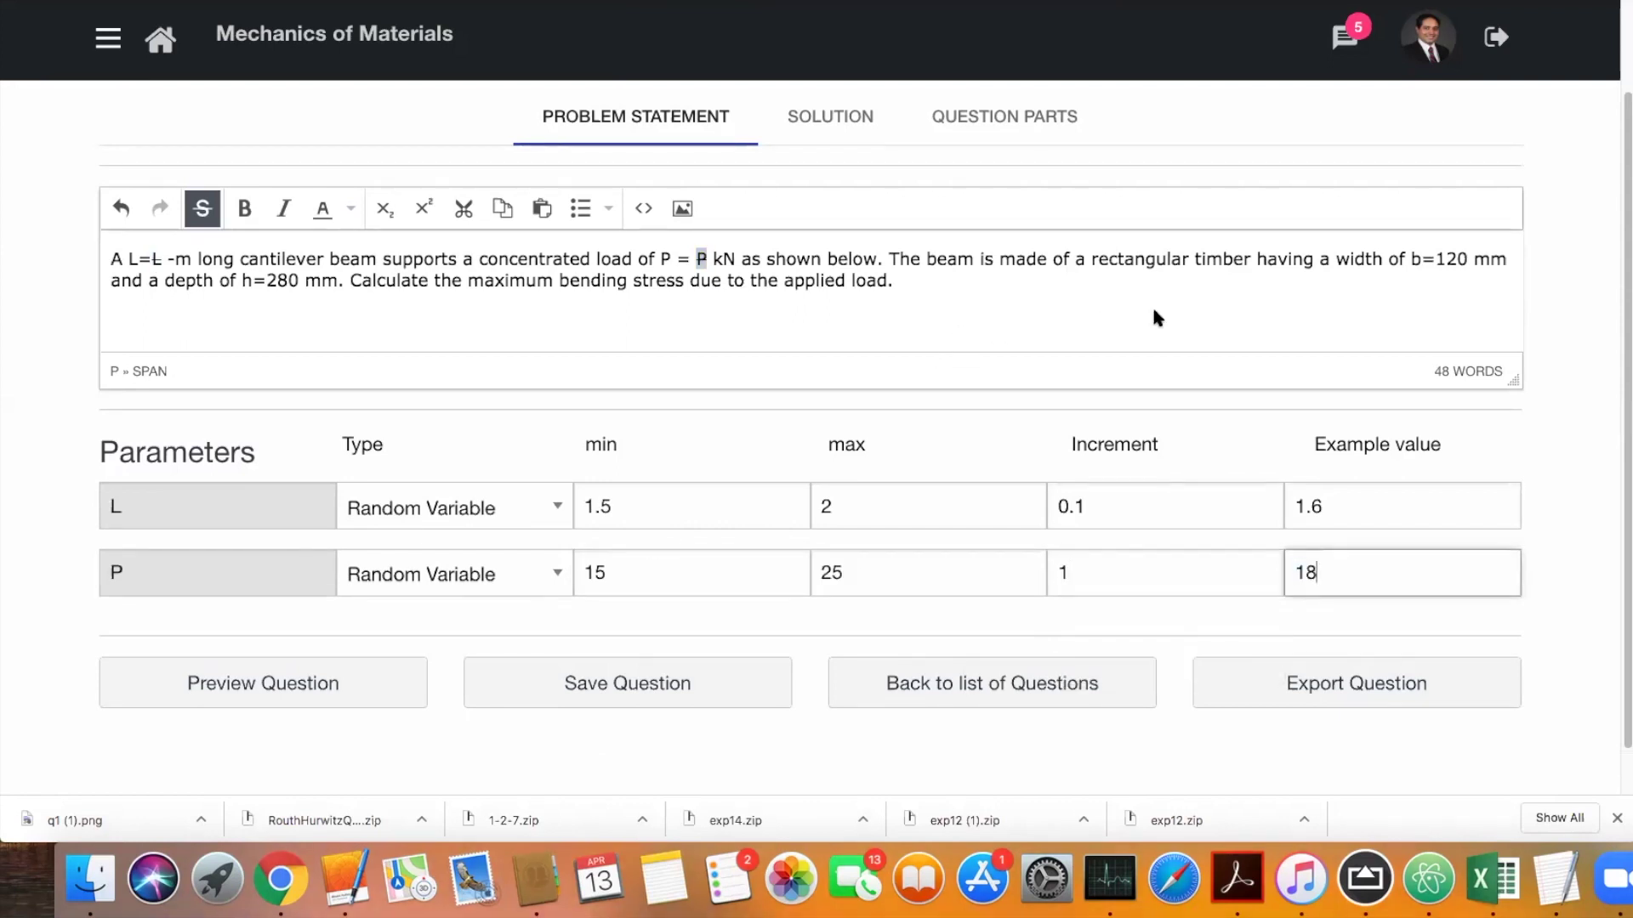
Replace the width value 120 with b and the depth value 280 with h, striking both through as parameters
left_click(1437, 259)
double_click(1450, 259)
type("b")
left_click(202, 209)
mouse_move(266, 283)
left_mouse_down()
mouse_move(300, 285)
mouse_move(265, 284)
left_mouse_up()
type("h")
left_click(202, 209)
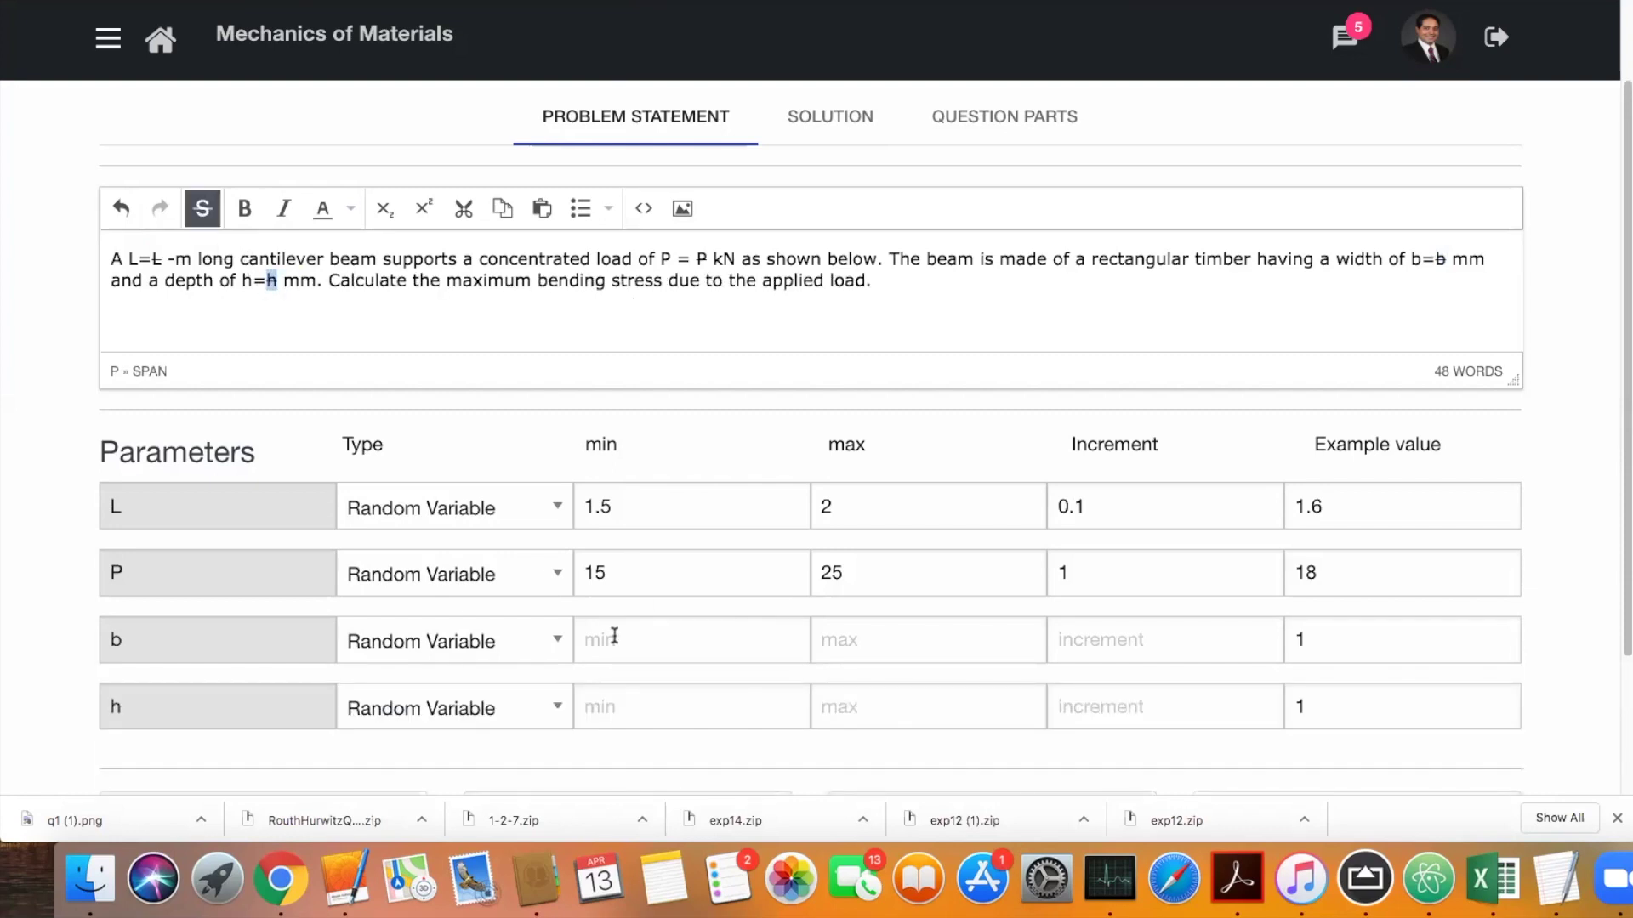
Set parameter b to a minimum of 100, maximum of 150, increment of 10 and example value of 120
left_click(614, 636)
type("100")
left_click(850, 639)
type("150")
key("Tab")
type("10")
key("Tab")
type("120")
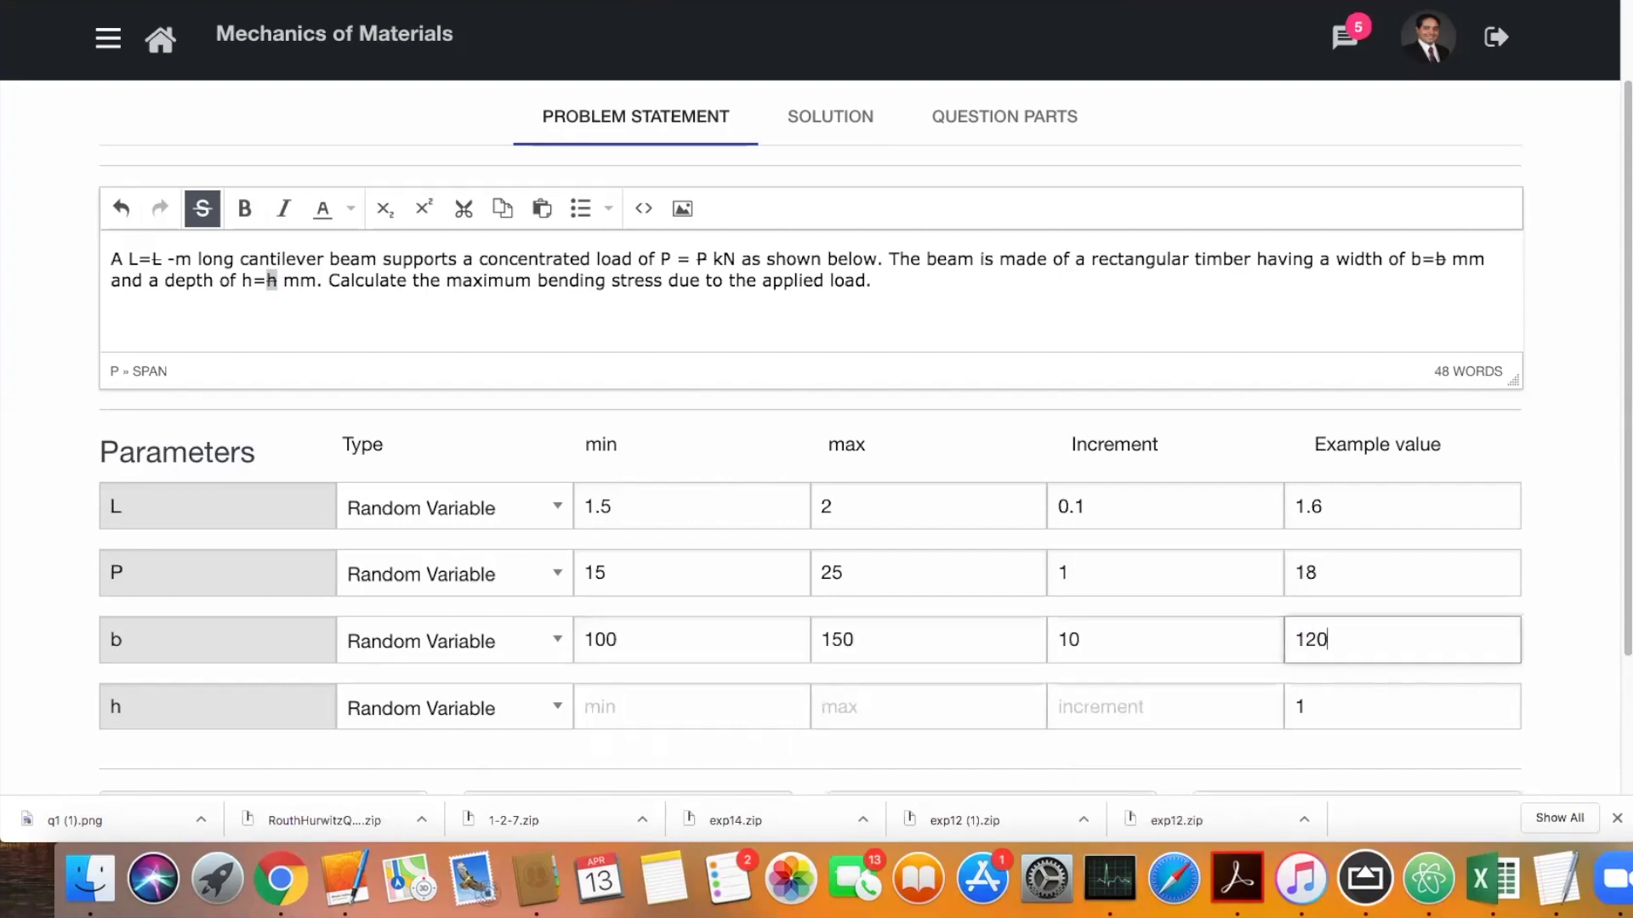
Set parameter h to a minimum of 250, maximum of 350, increment of 20 and example value of 280
left_click(612, 698)
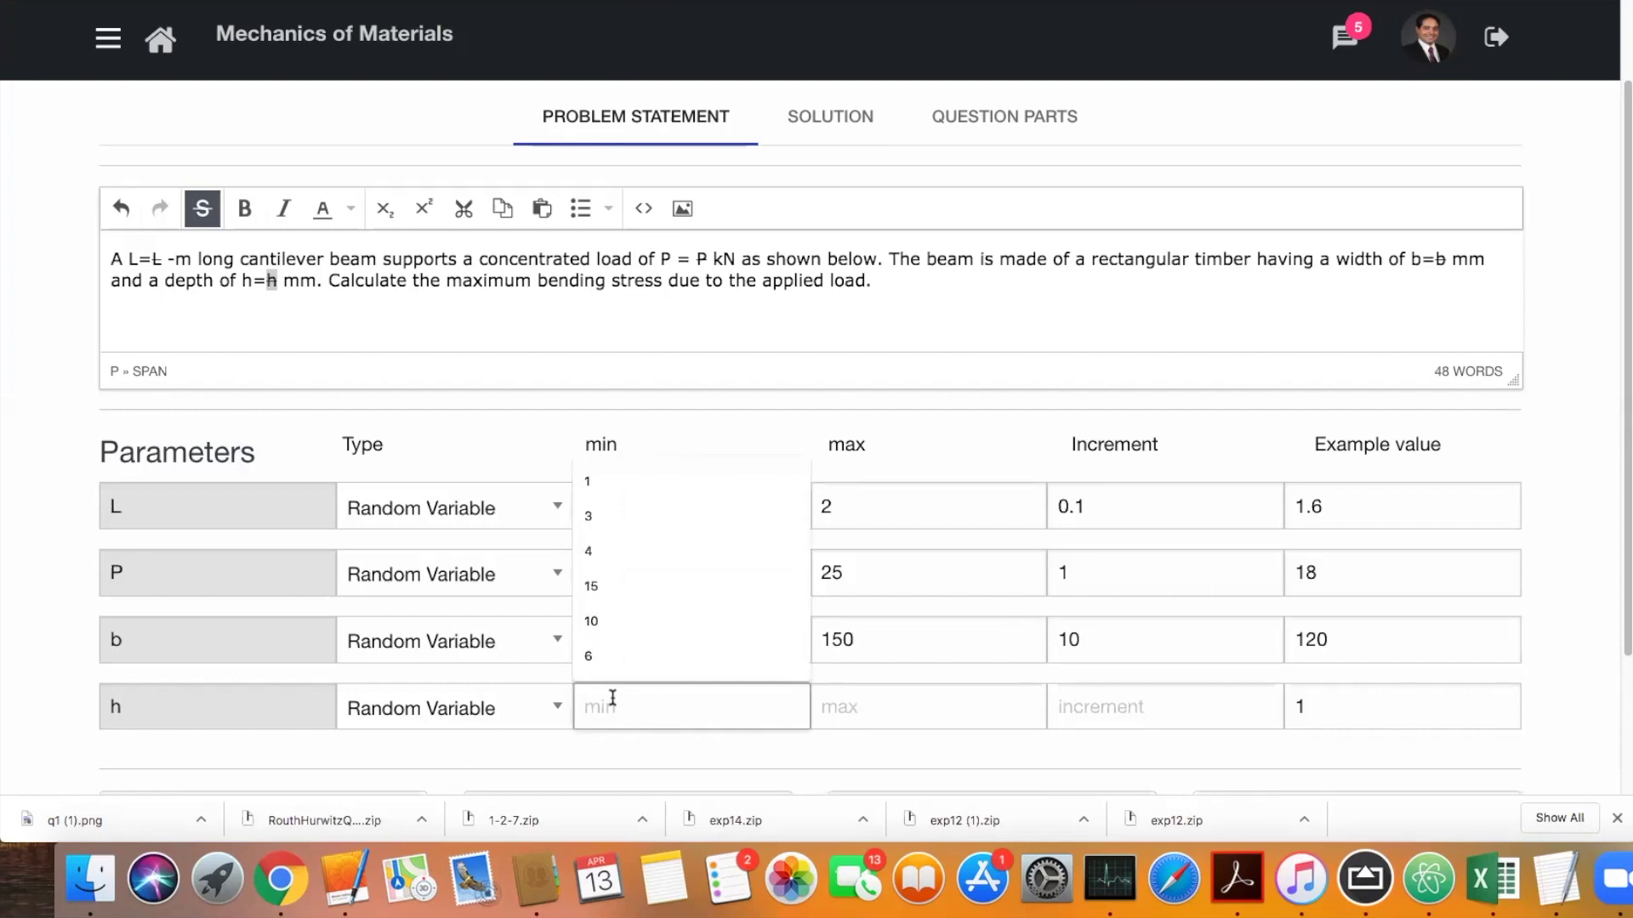
type("250")
key("Tab")
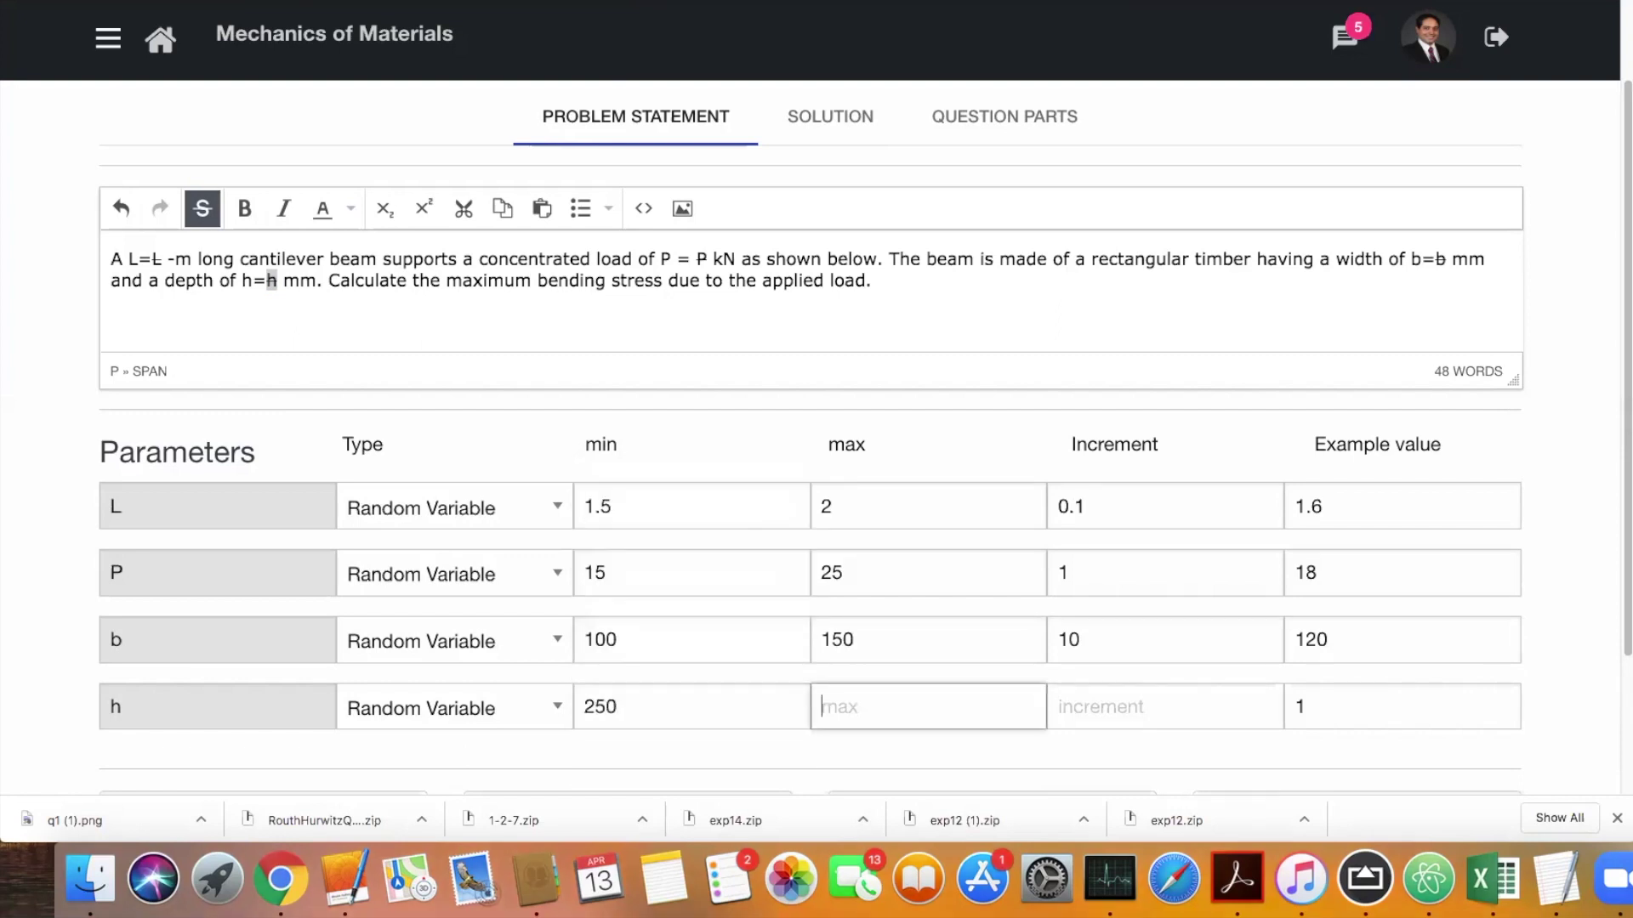
type("350")
key("Tab")
type("20")
key("Tab")
type("0")
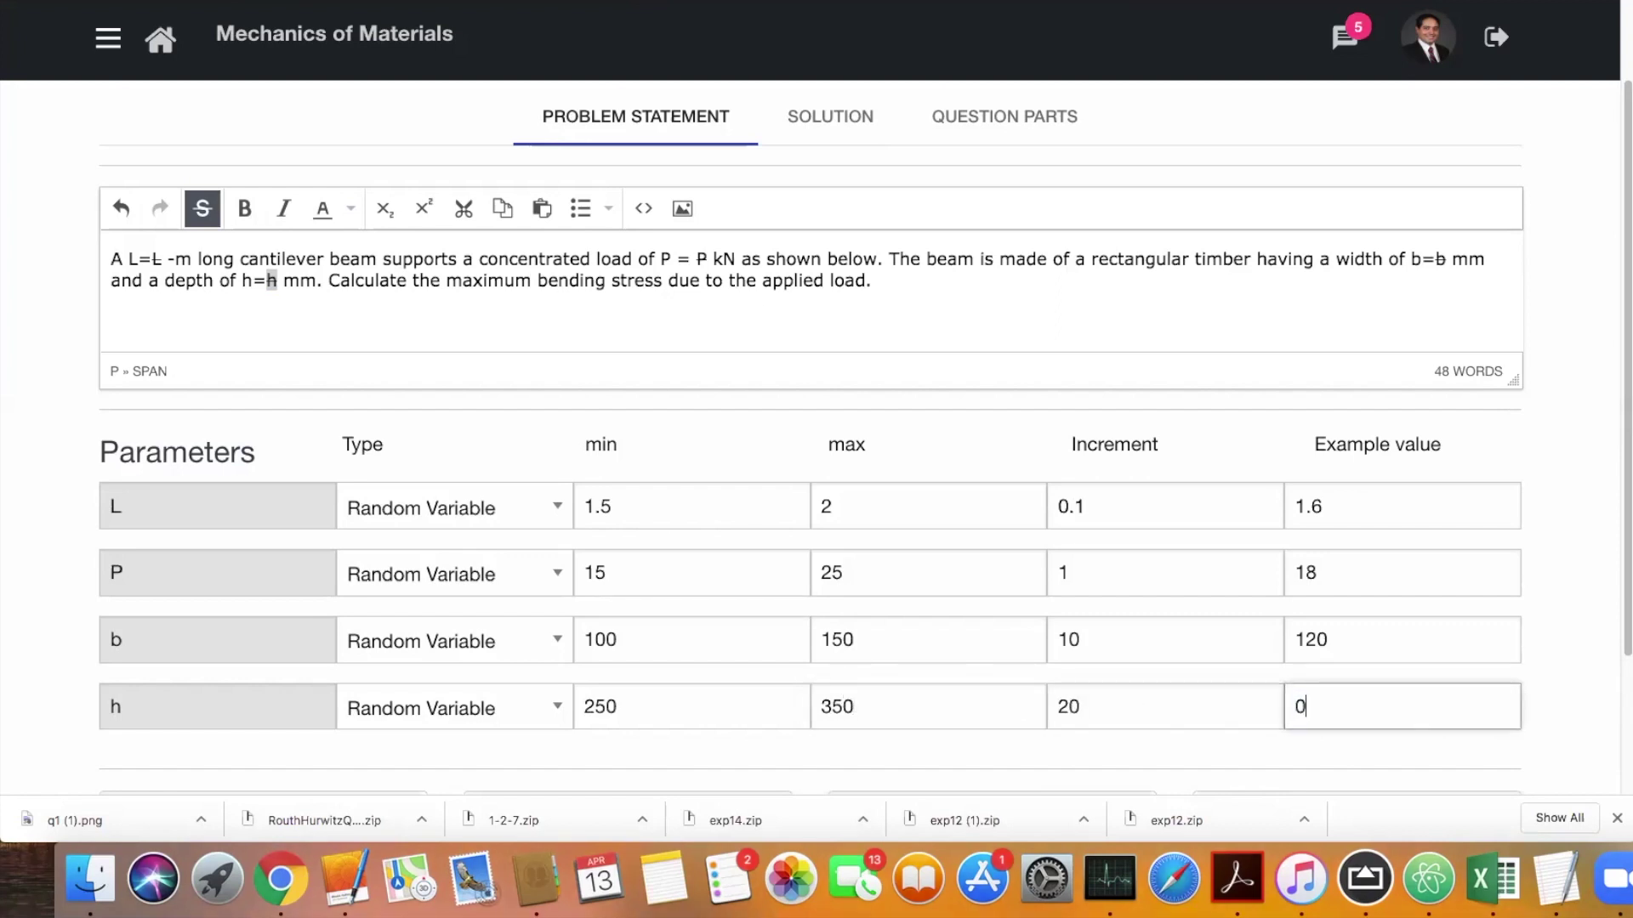
key("BackSpace")
type("280")
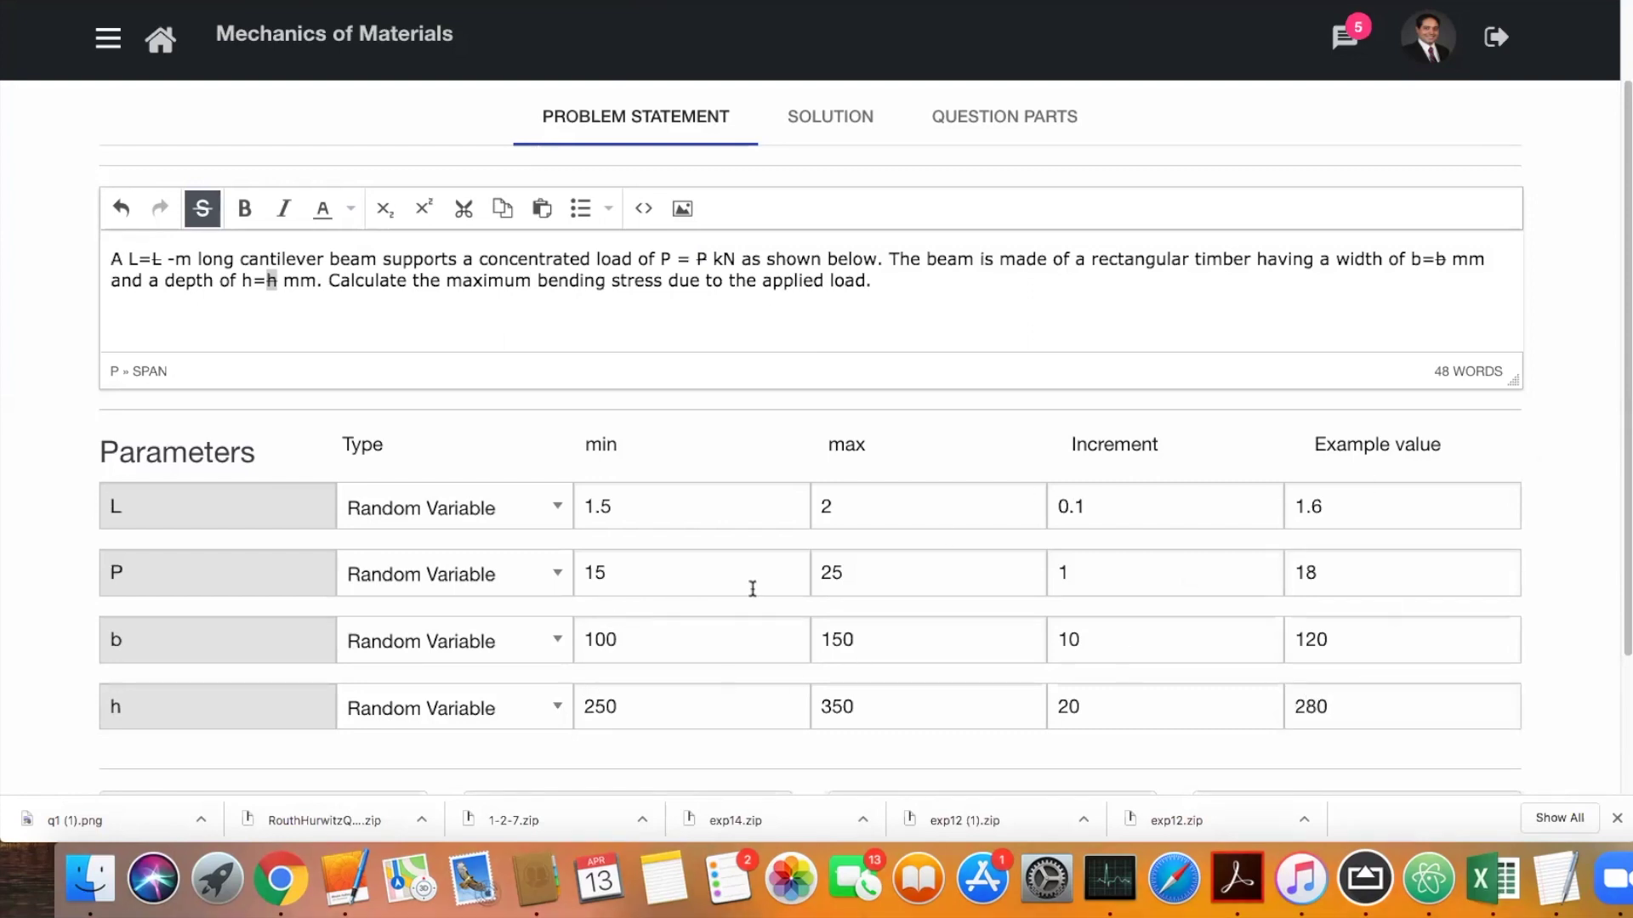
Insert an uploaded image at the end of the problem statement and enlarge the text area
left_click(364, 293)
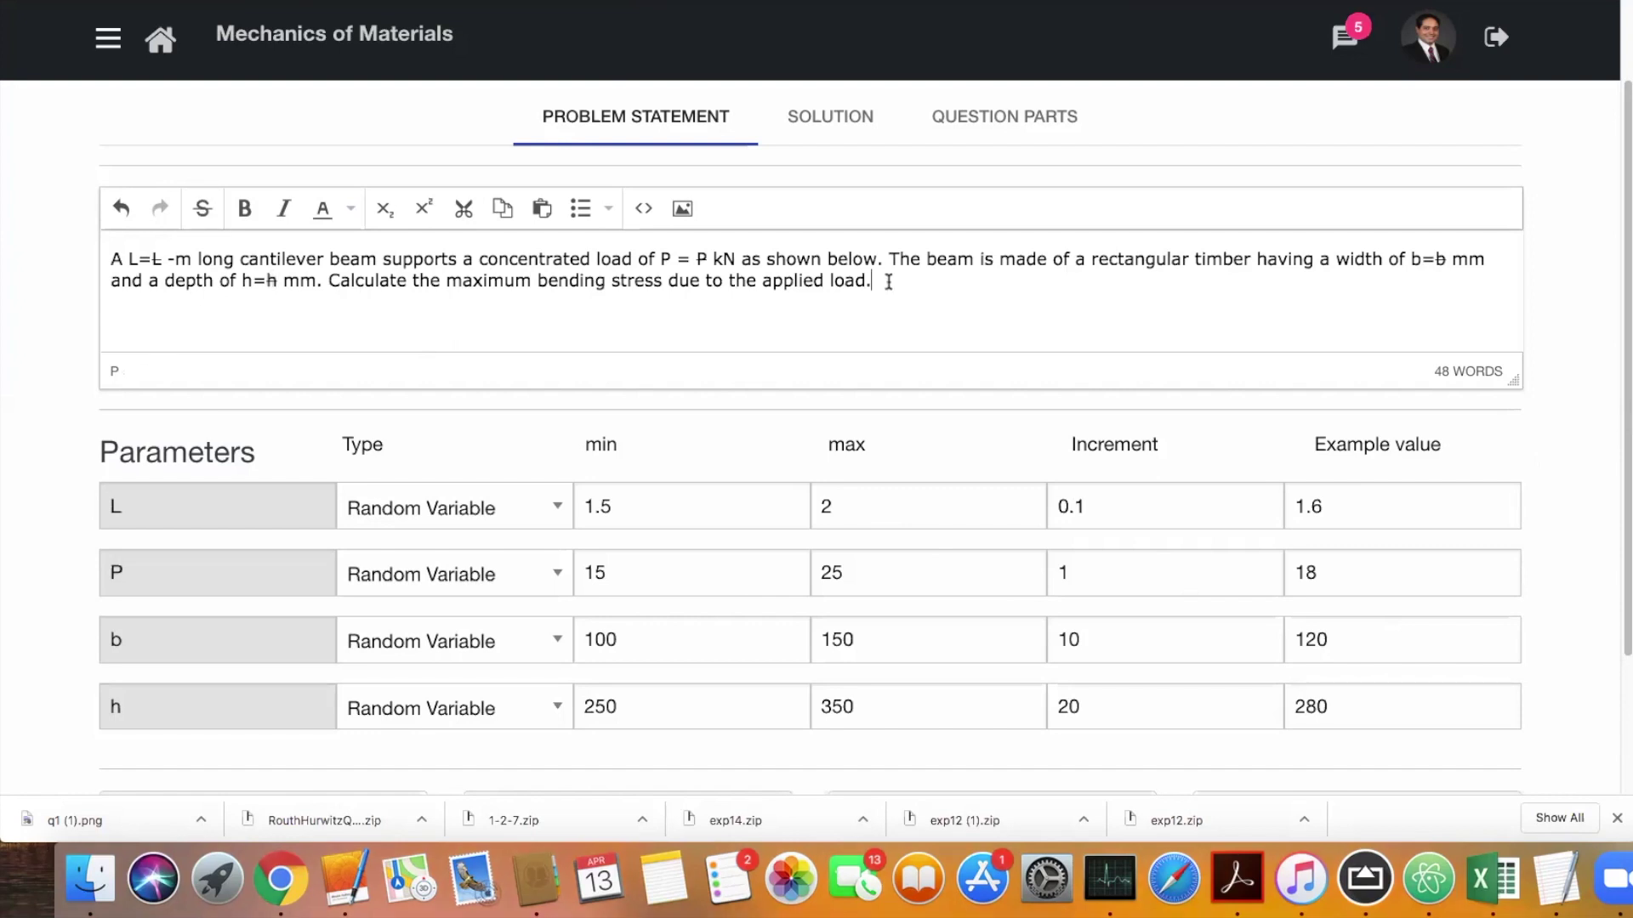
left_click(682, 209)
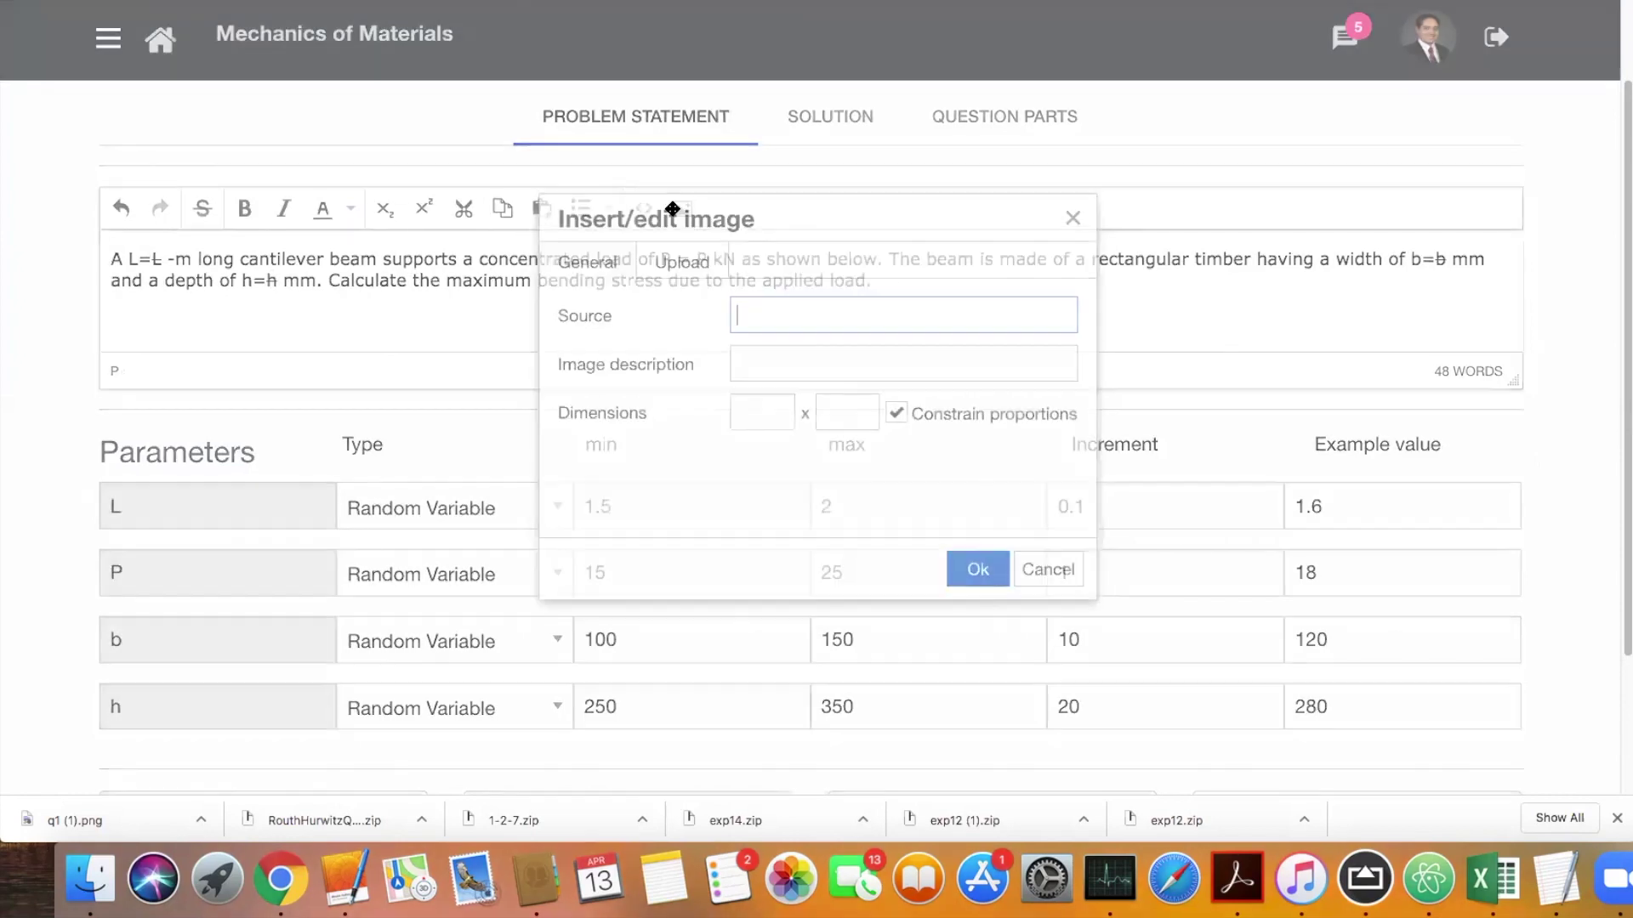
double_click(620, 42)
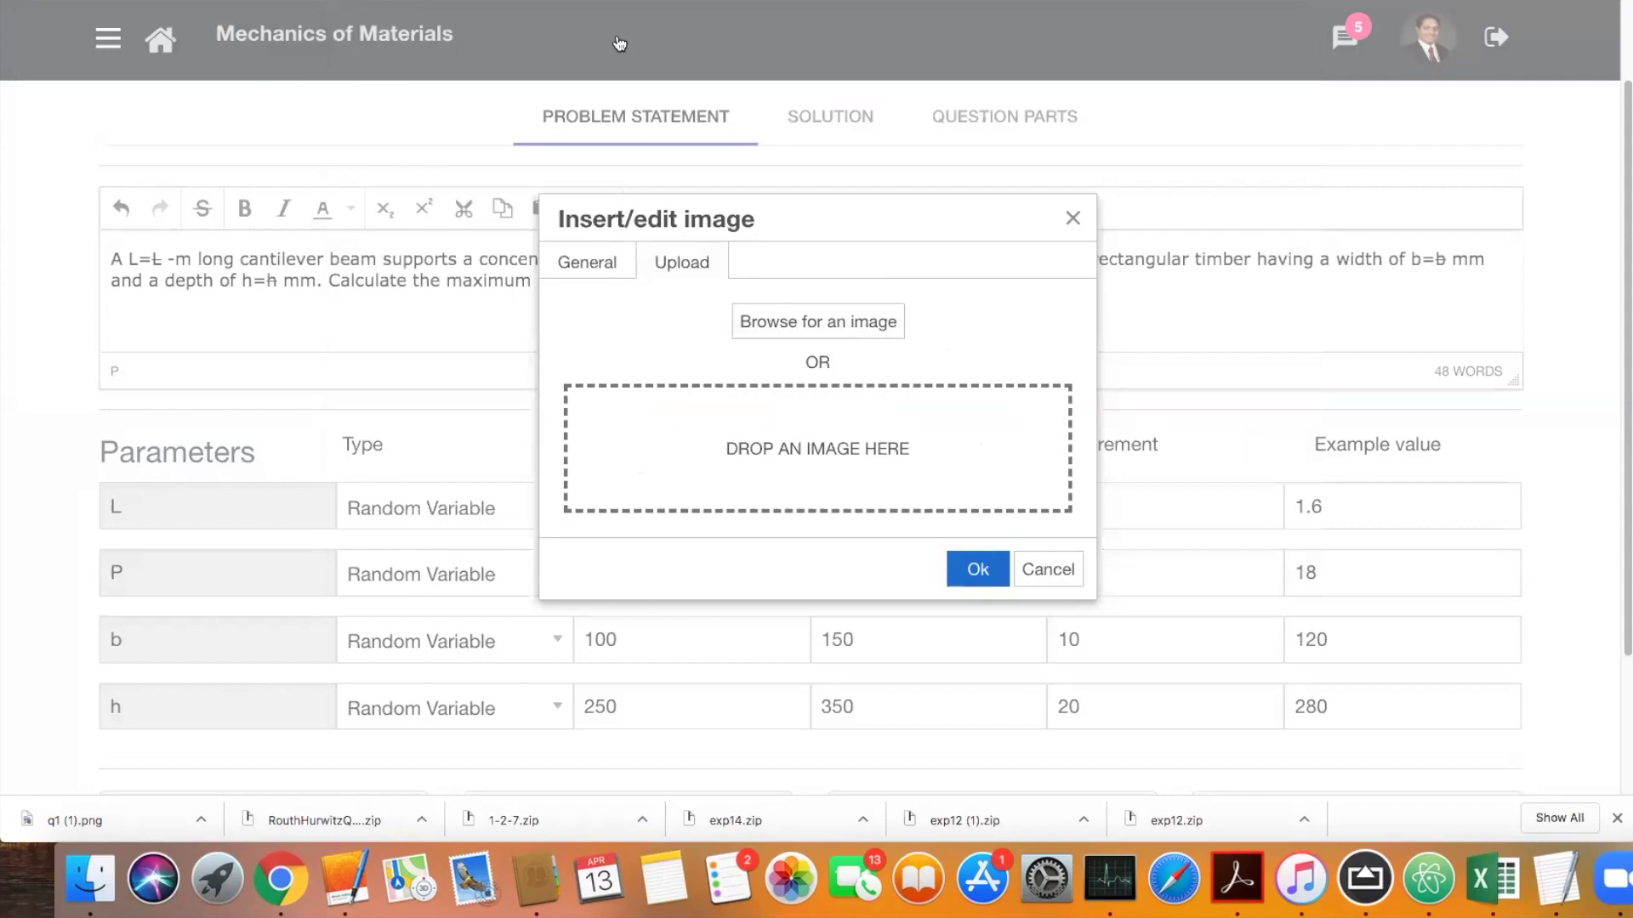
left_click(971, 569)
left_click_drag(1510, 384, 1501, 585)
left_click(1148, 361)
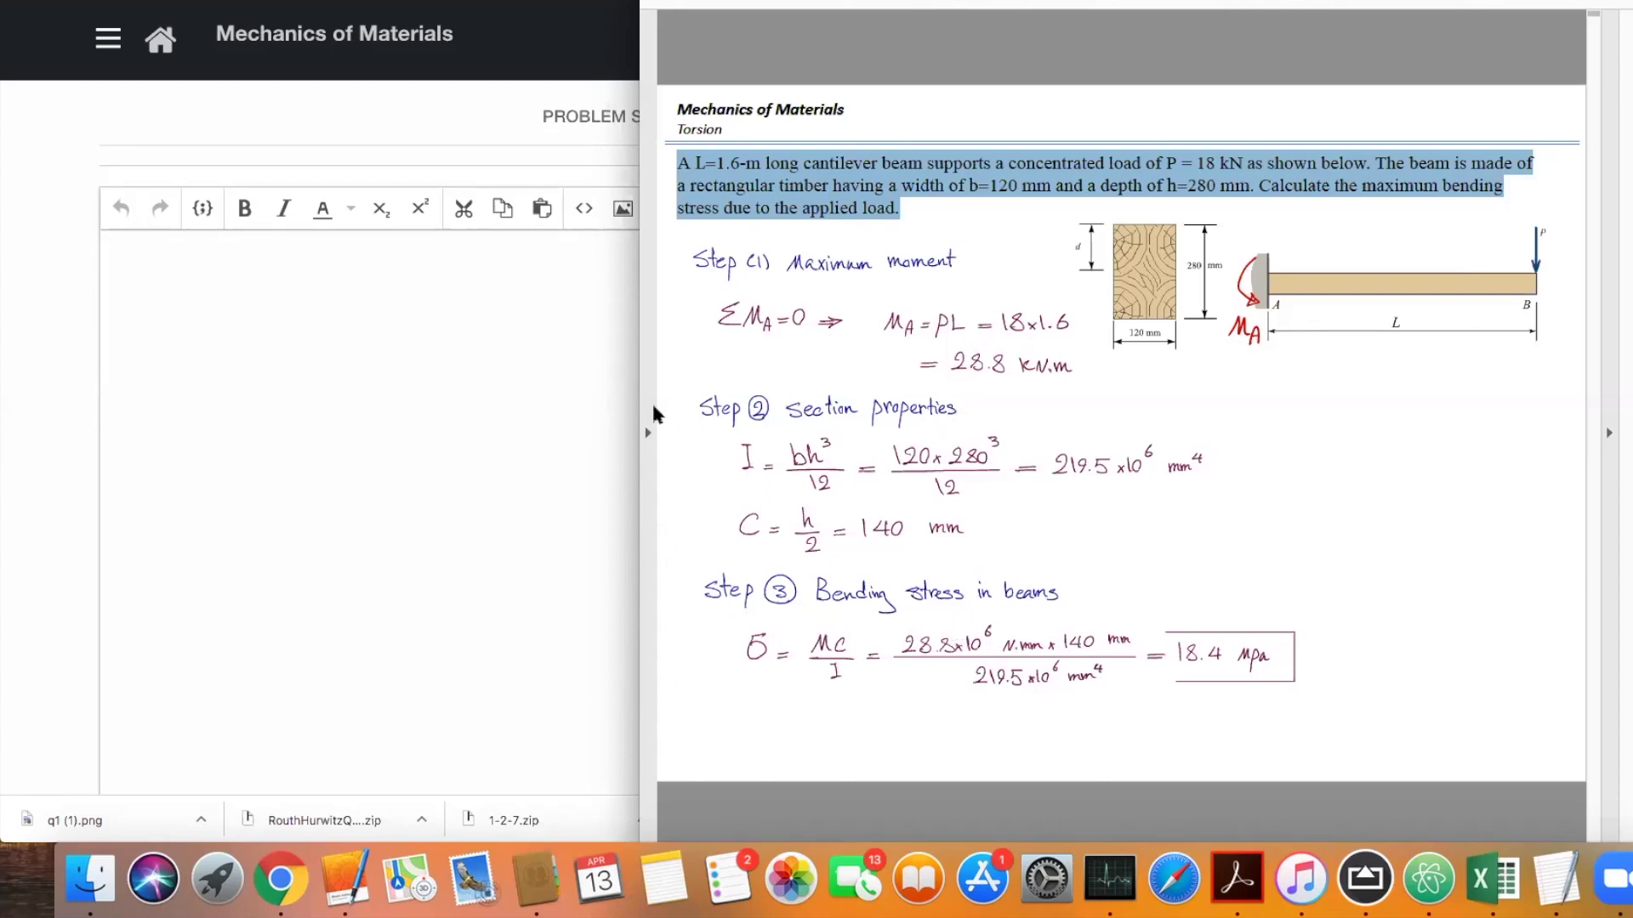
Write "Step (1) Bending moment" in the solution with M= P*L beneath it, and format that line as an equation
left_click(231, 262)
type("Step (1) Bending momen")
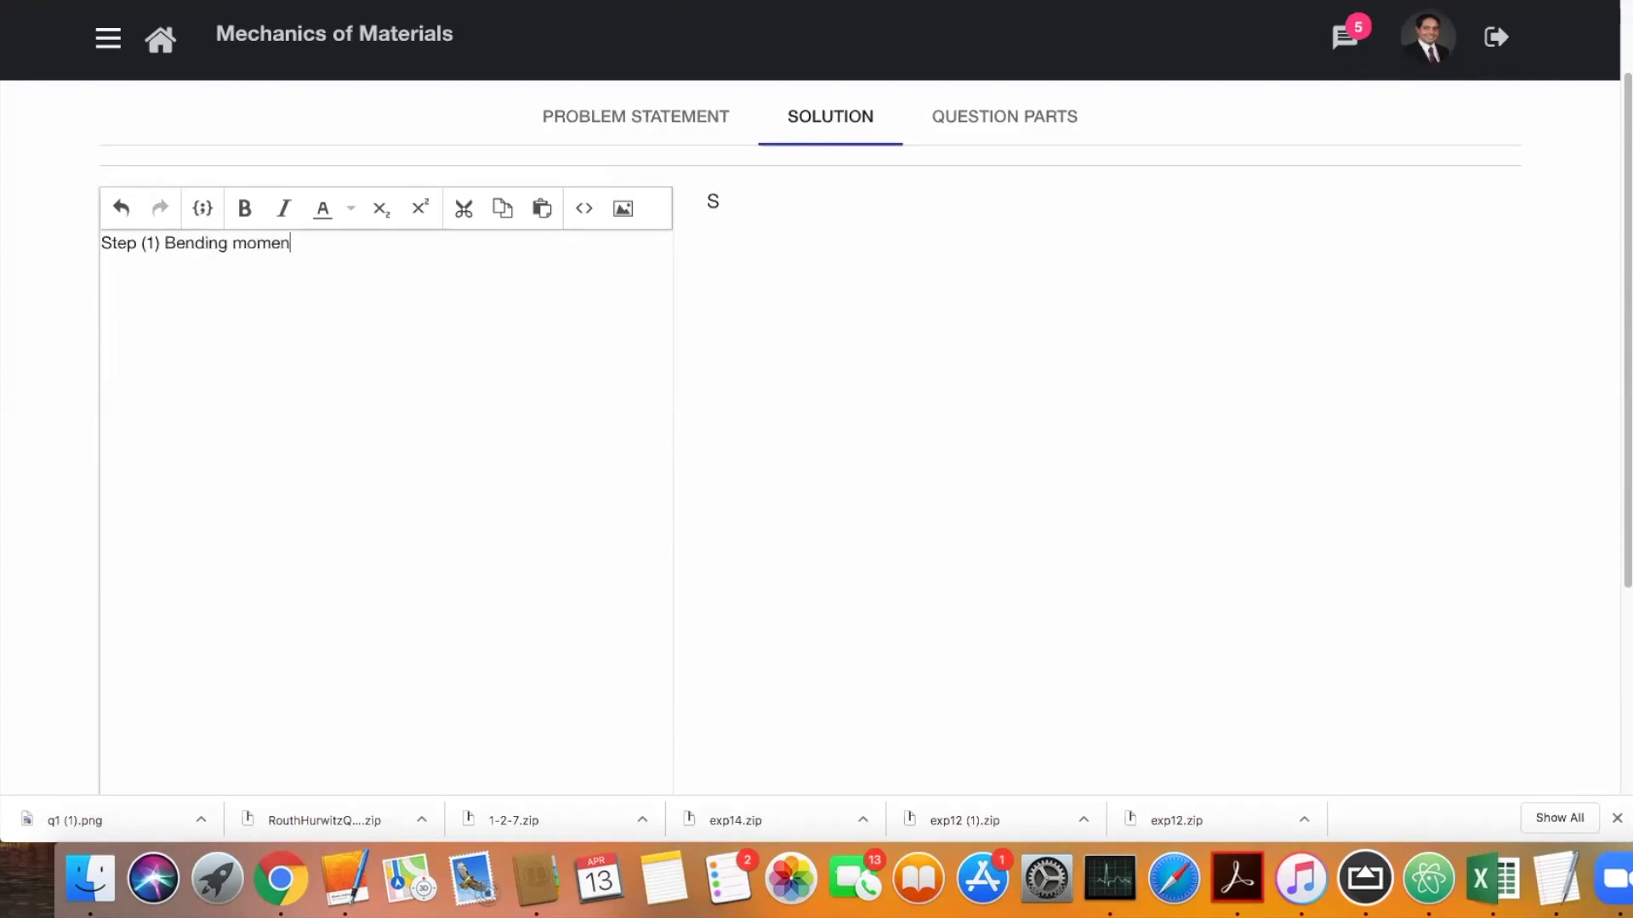
type("t")
scroll(395, 317, "down", 1)
type("M= P*L")
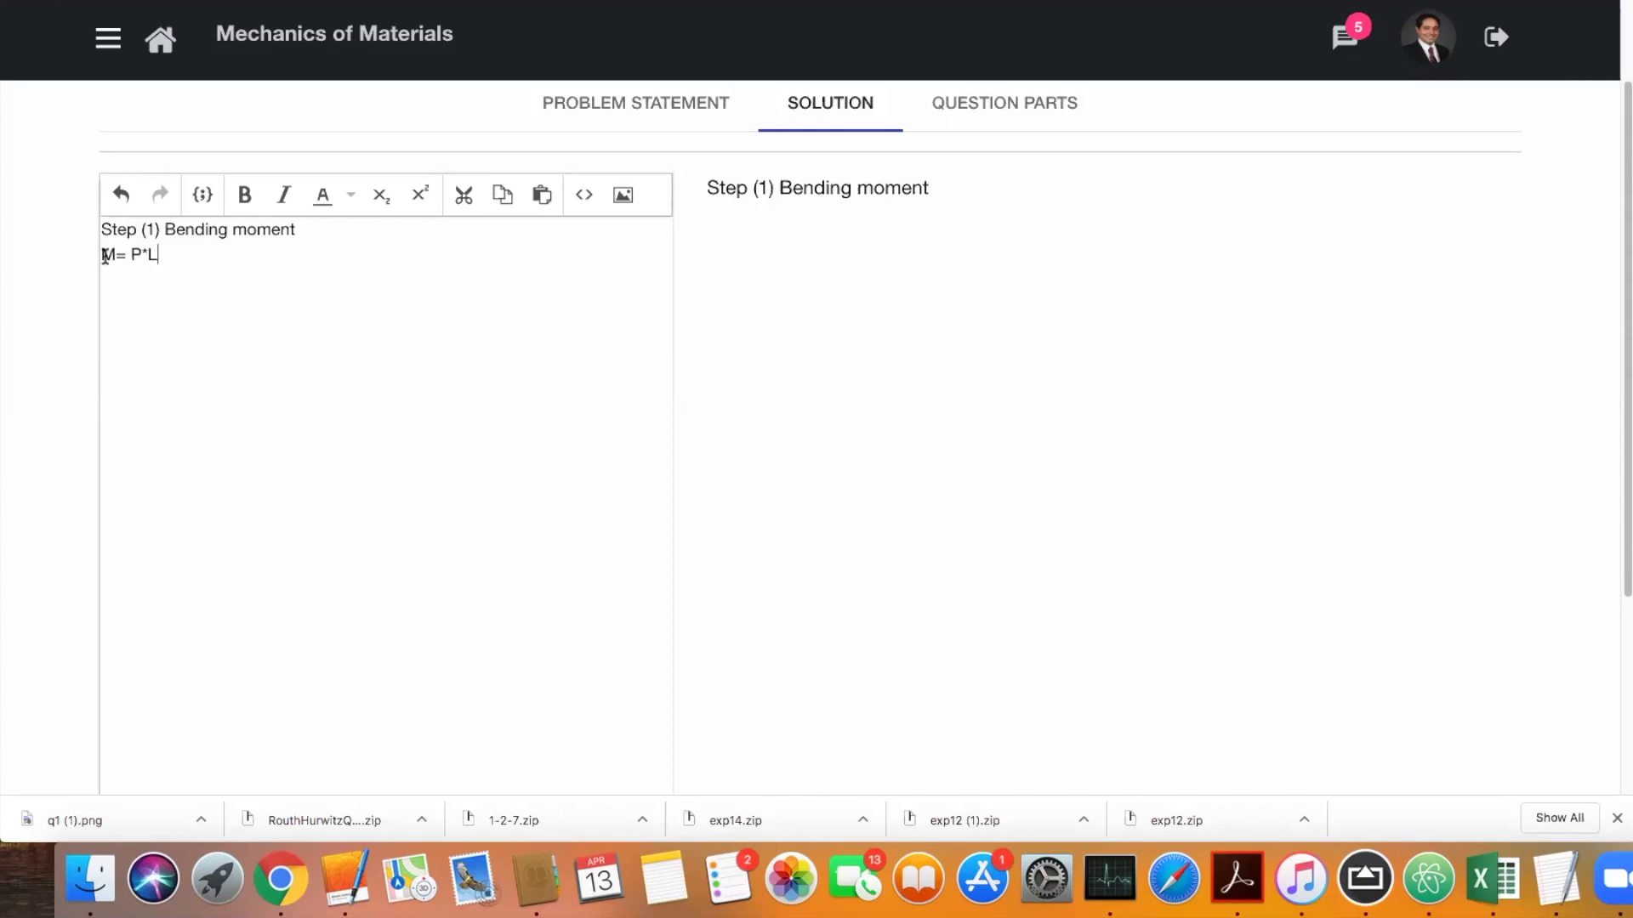
left_click_drag(106, 255, 158, 262)
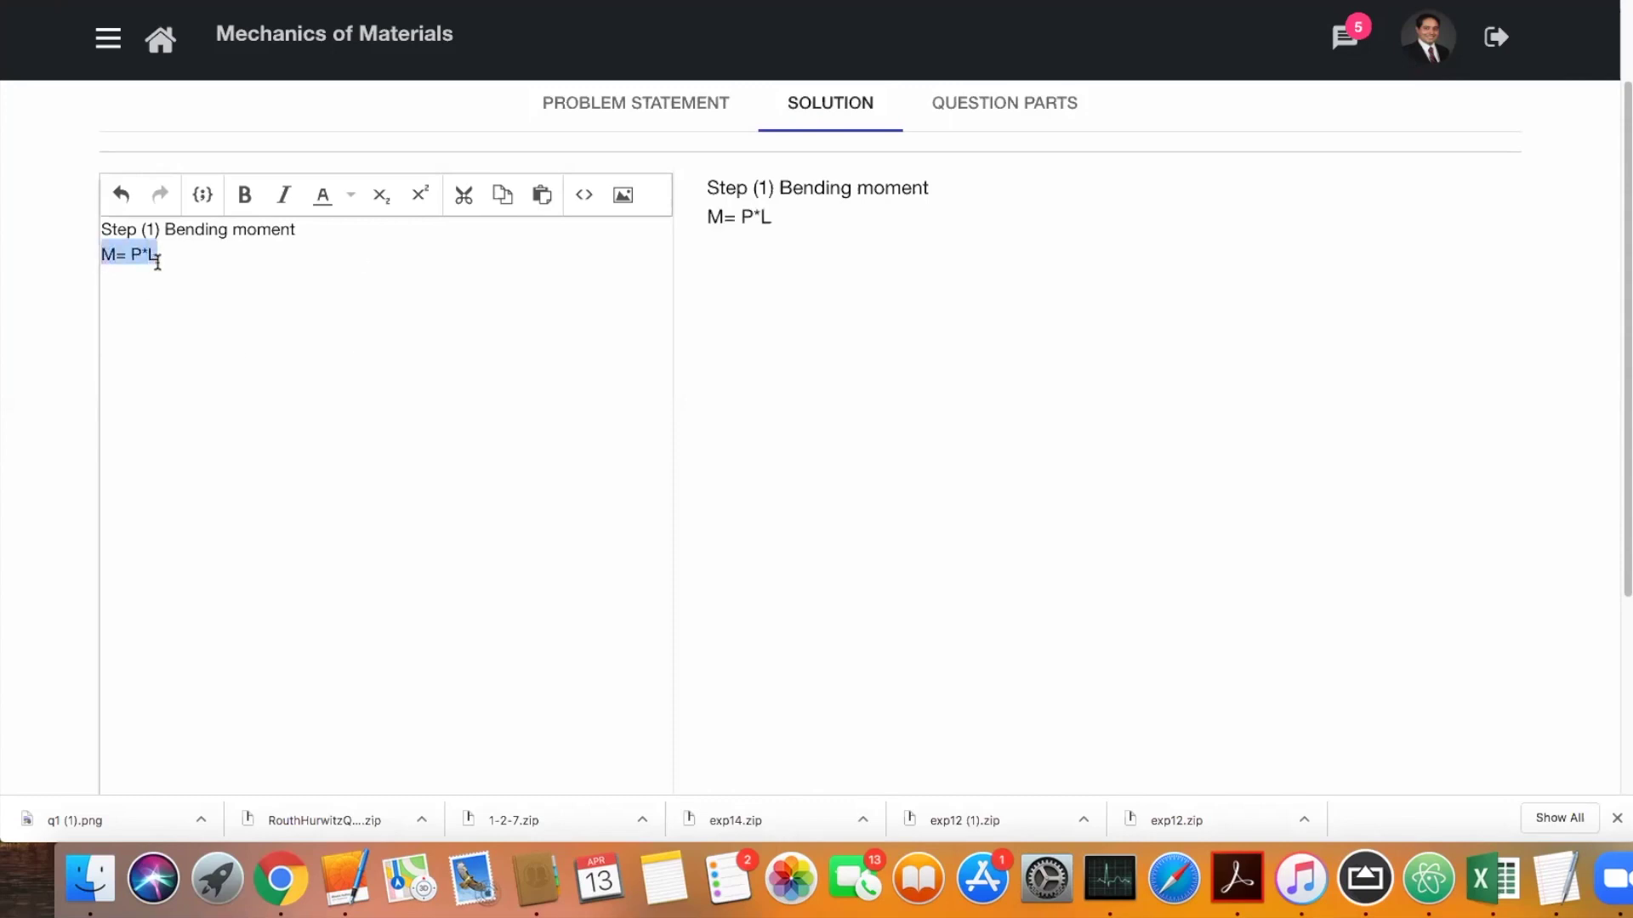
left_click(204, 195)
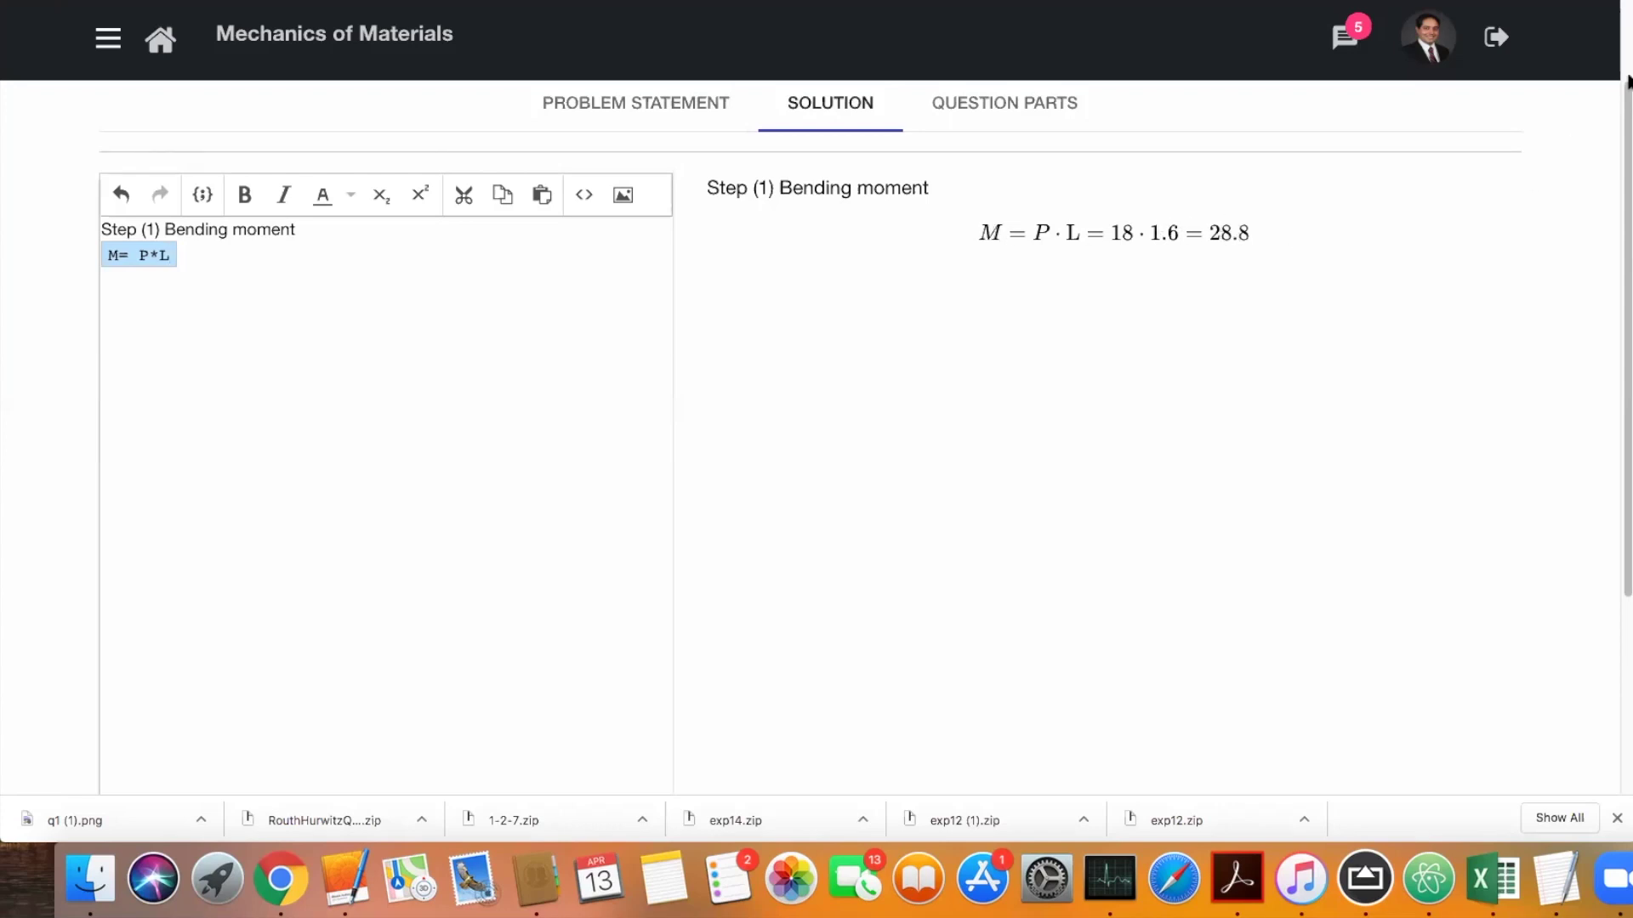
Add "Step(2) Section properties" to the solution with I = b*h^3/12 beneath it, formatted as an equation
left_click(1626, 102)
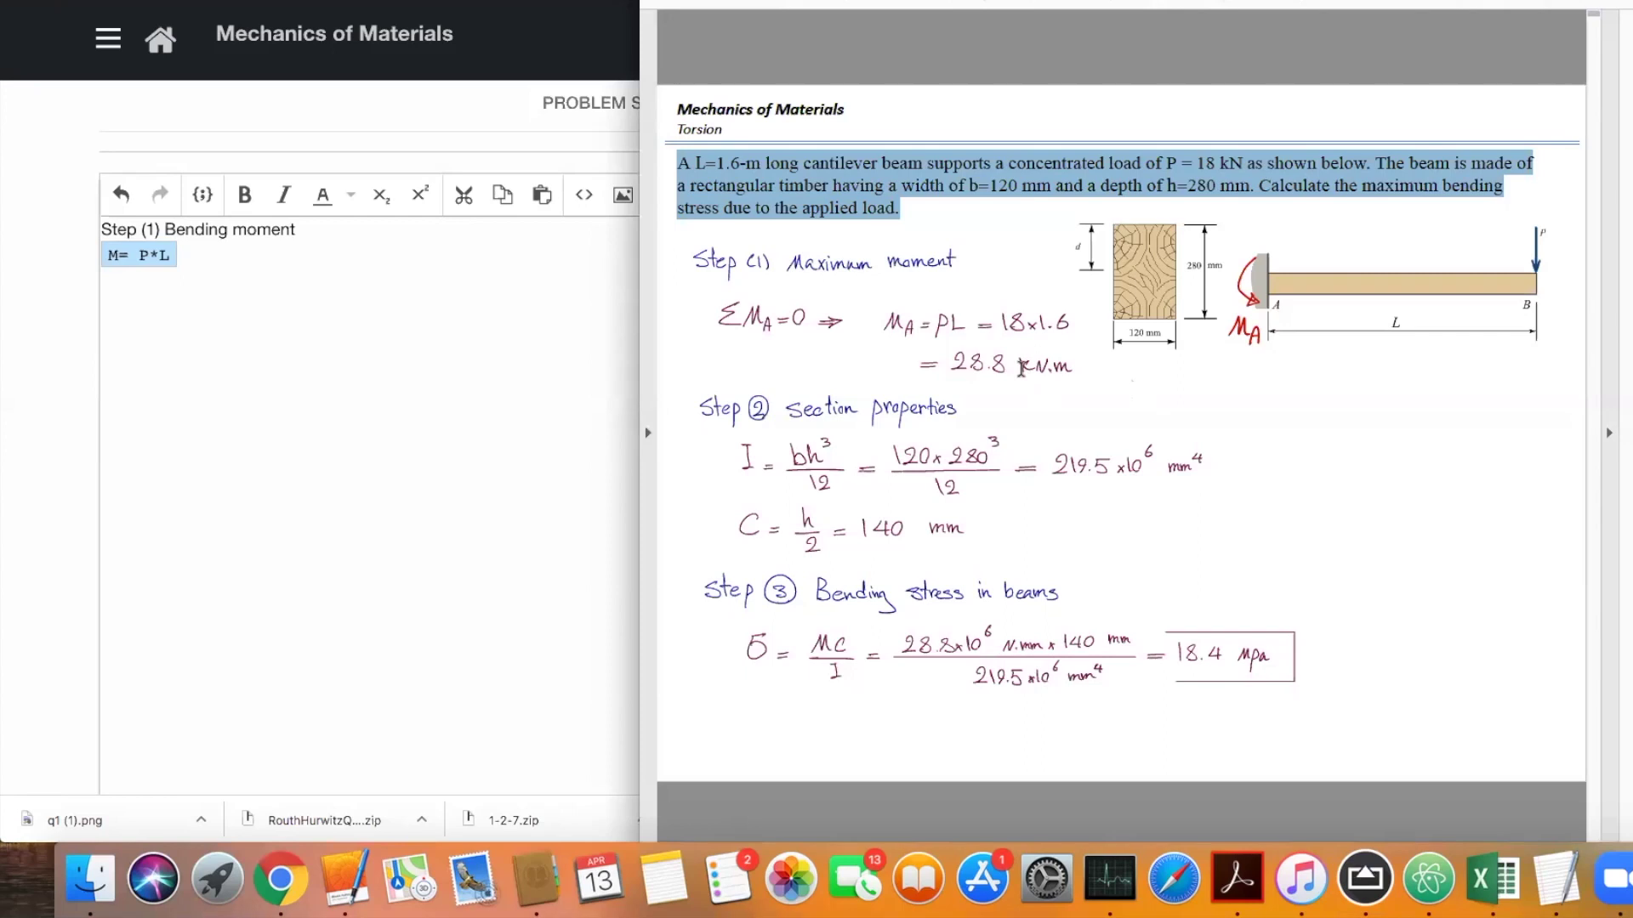
left_click(207, 259)
type("Step(2) Se")
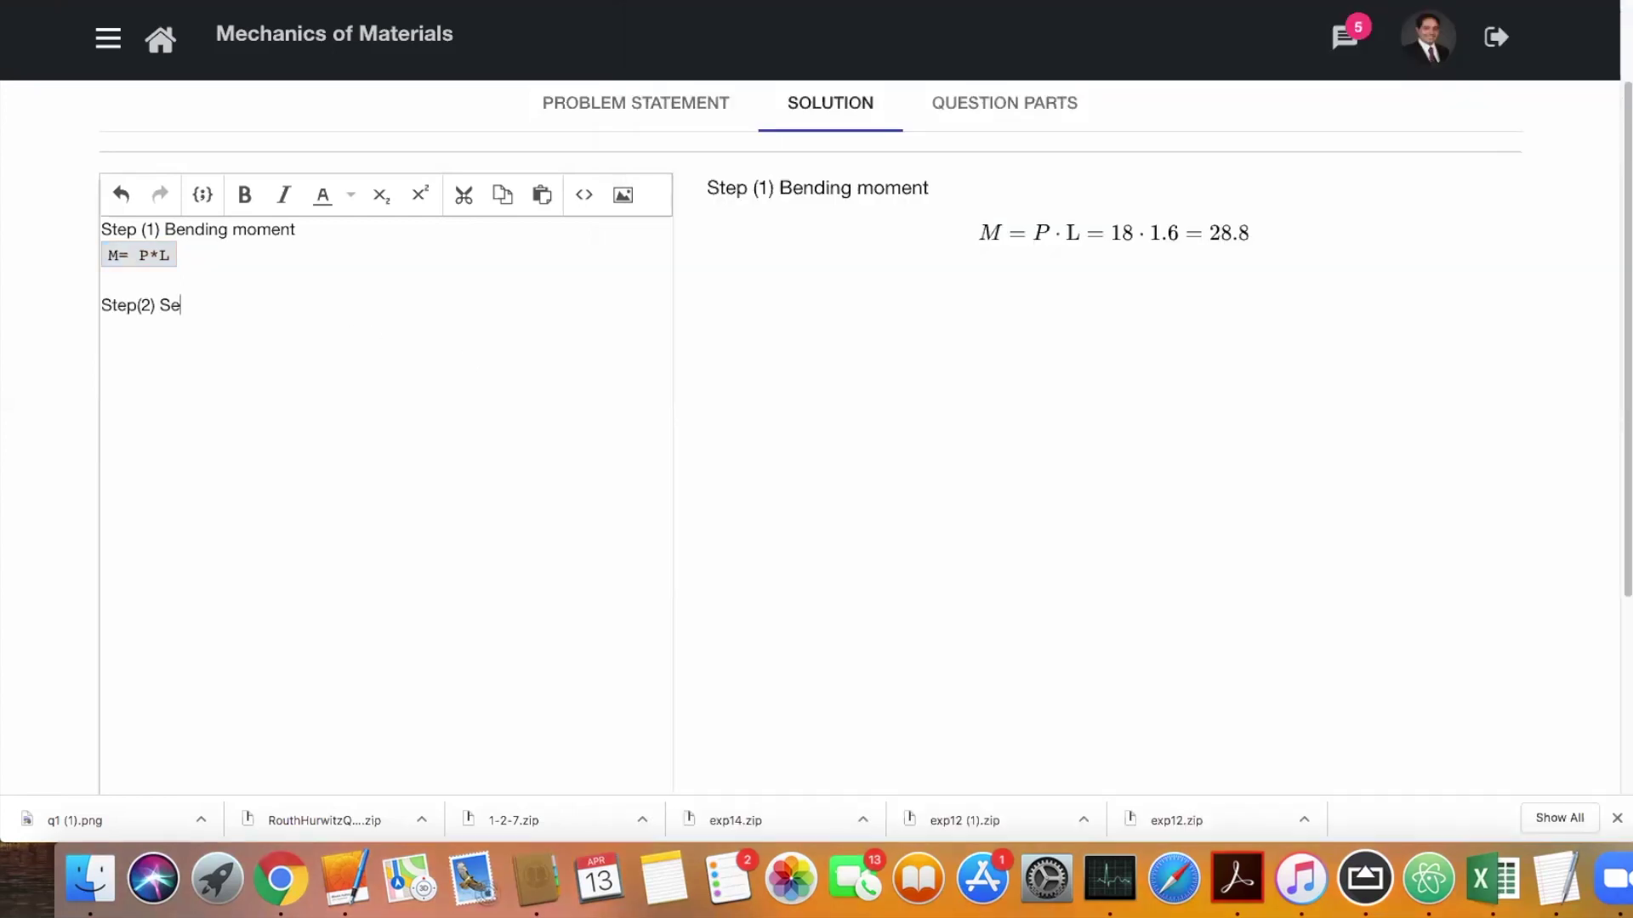
type("ction properties")
key("Return")
type("I = b*h^3/12")
triple_click(118, 457)
left_click(202, 317)
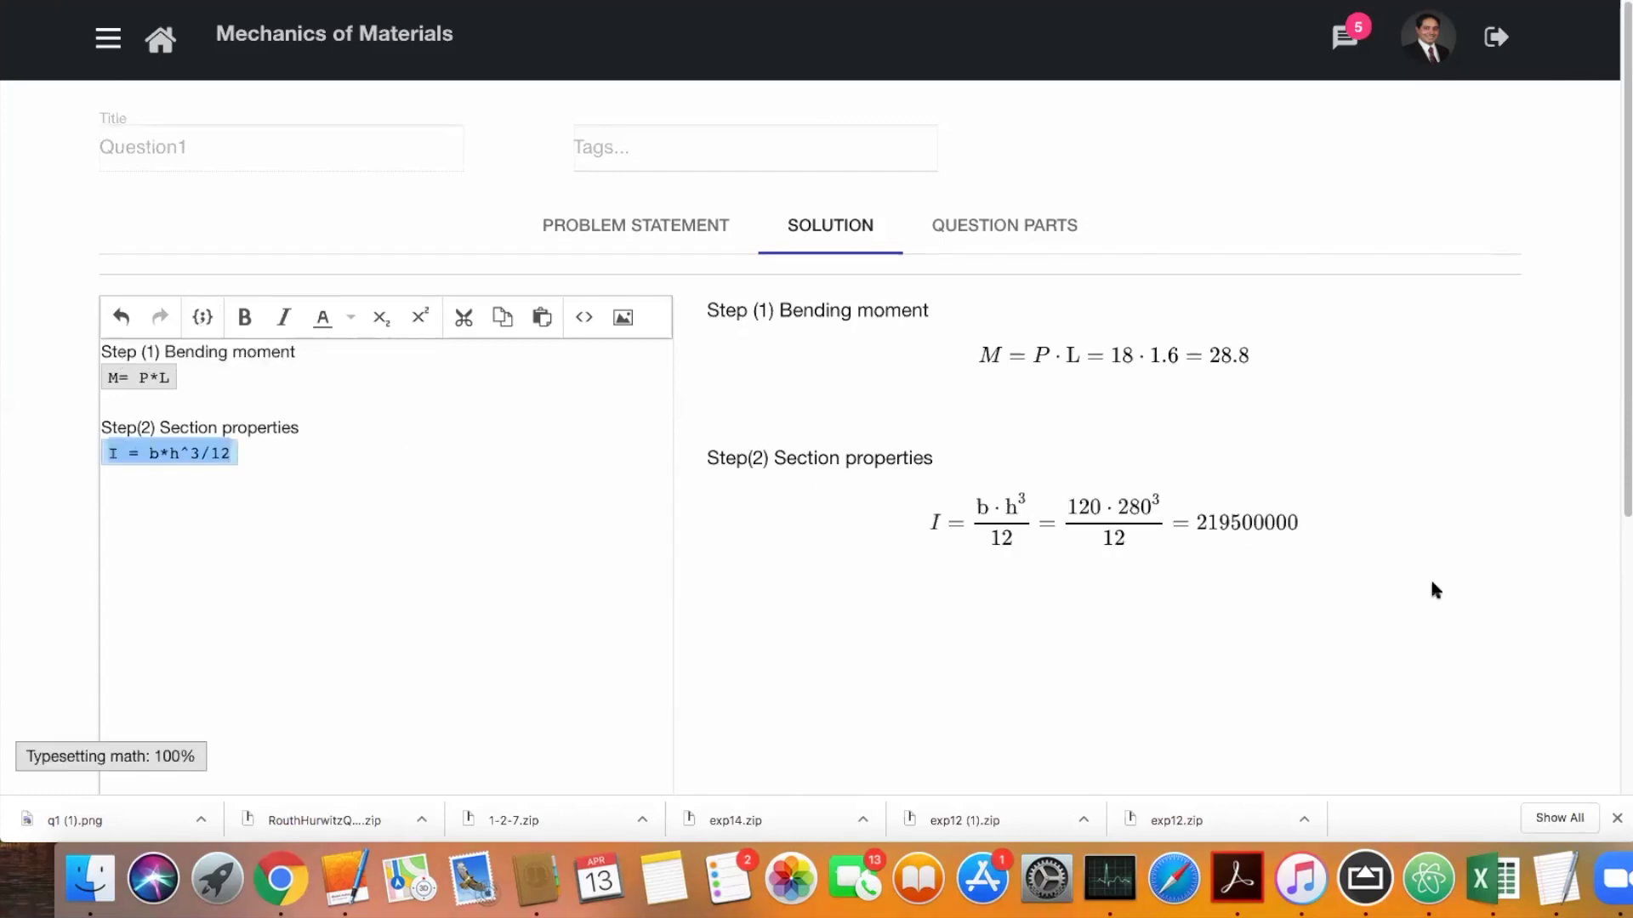
left_click_drag(1254, 534, 1238, 532)
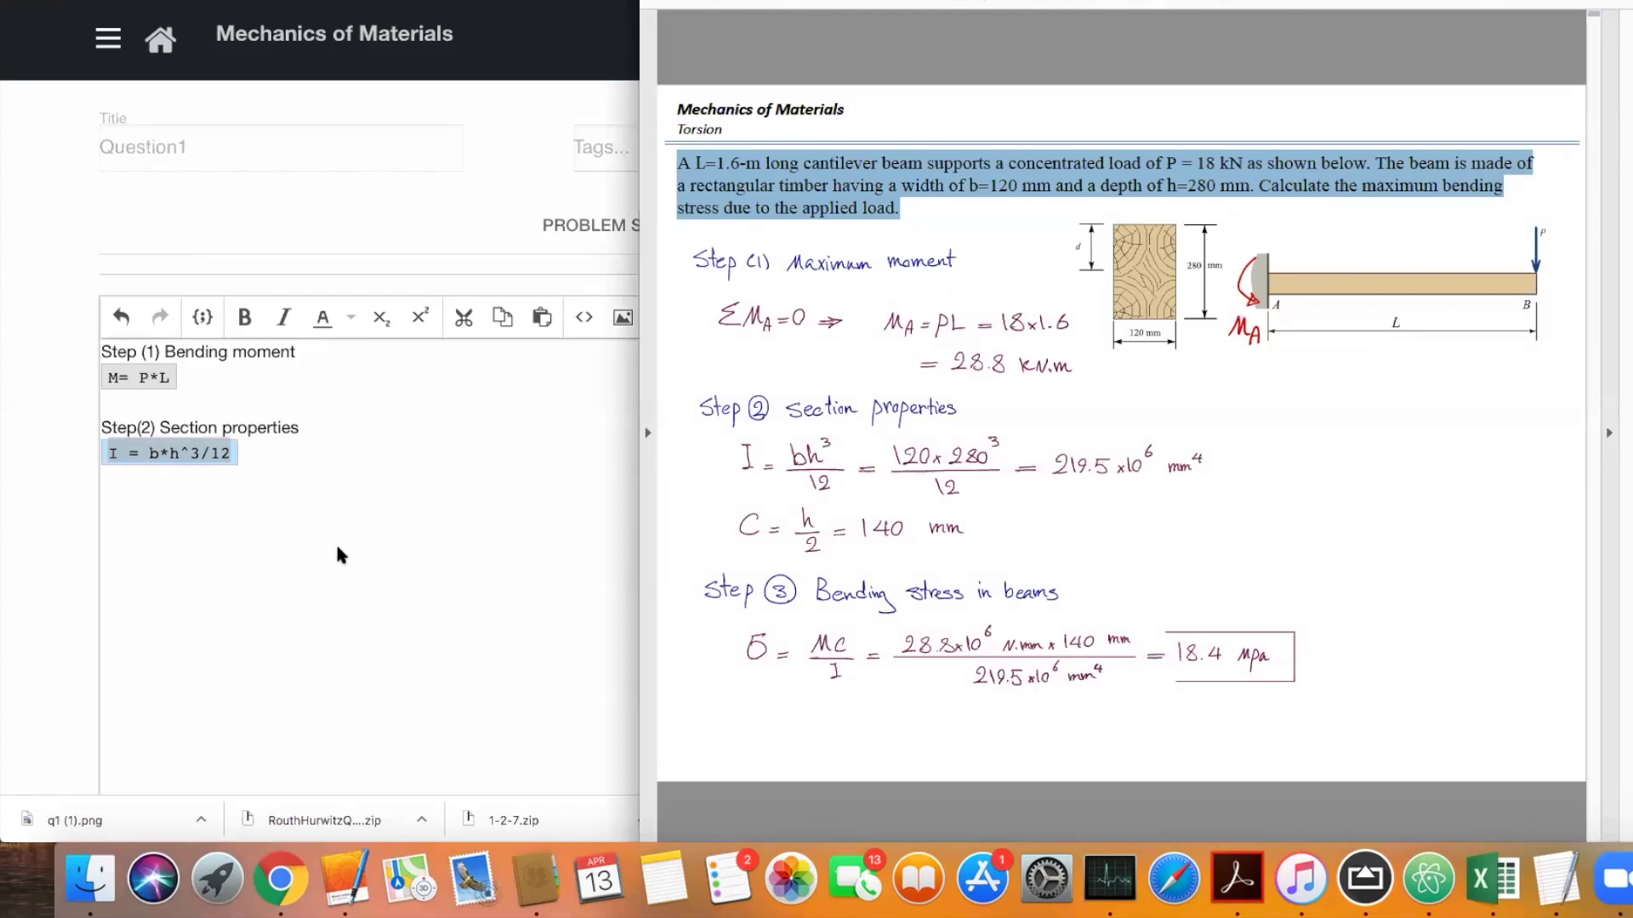
Add C = h/2 below the moment of inertia line in the solution and format it as an equation
left_click(241, 494)
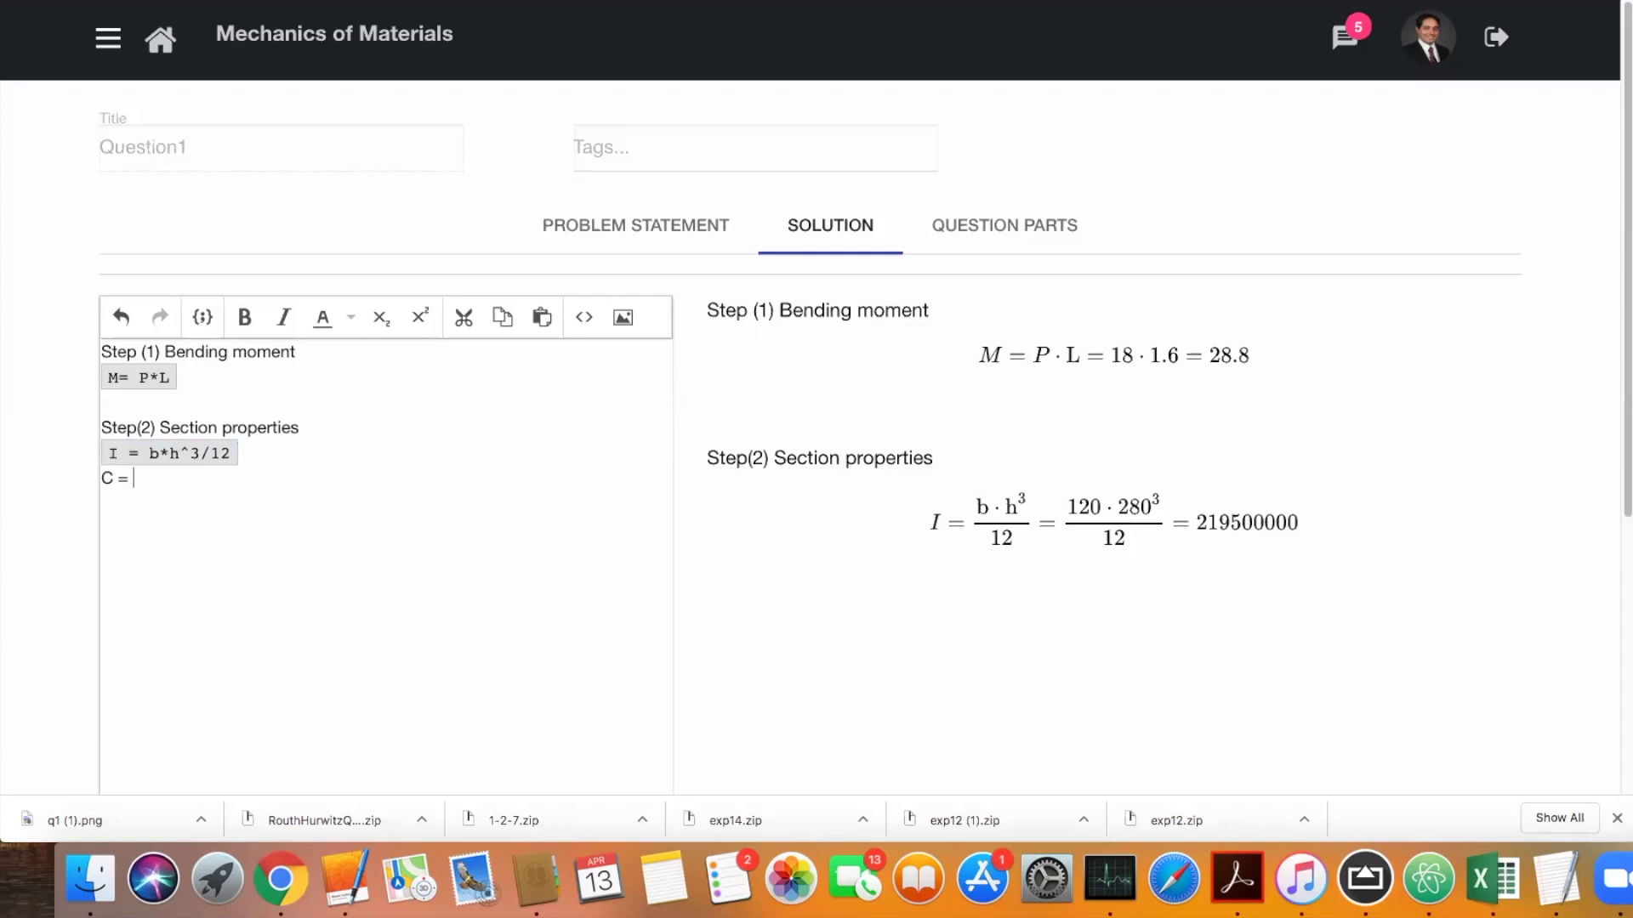
type("C = h/2")
triple_click(145, 476)
left_click(204, 317)
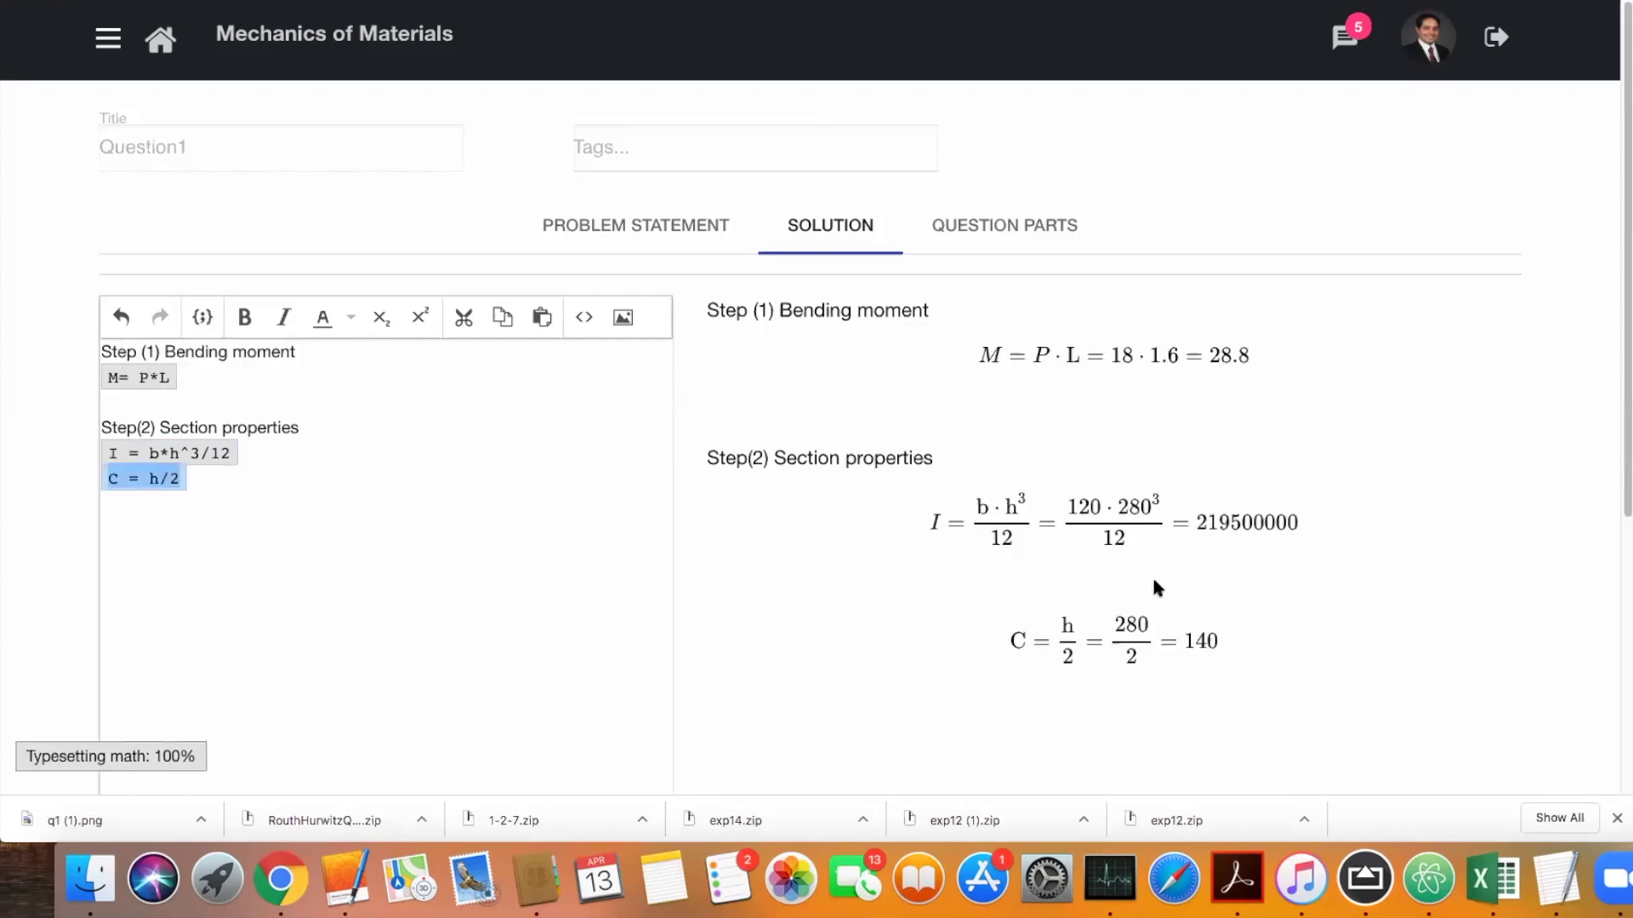
Consult the handwritten solution and add the heading "Step(3) Bending stress" below the section properties
key("super+Tab")
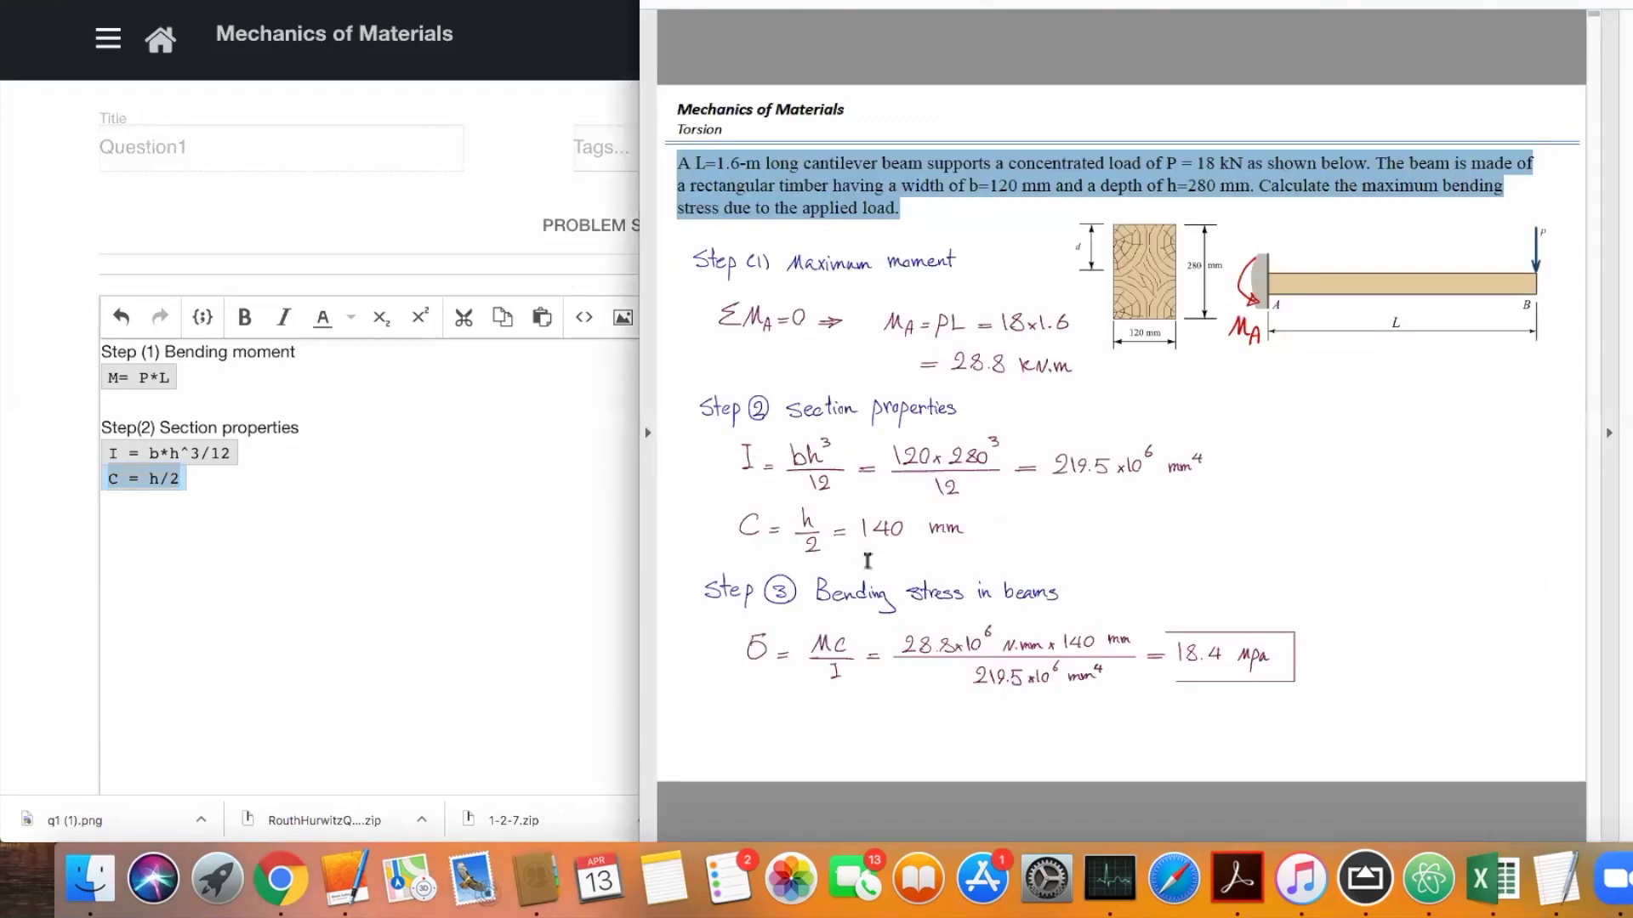
key("super+Tab")
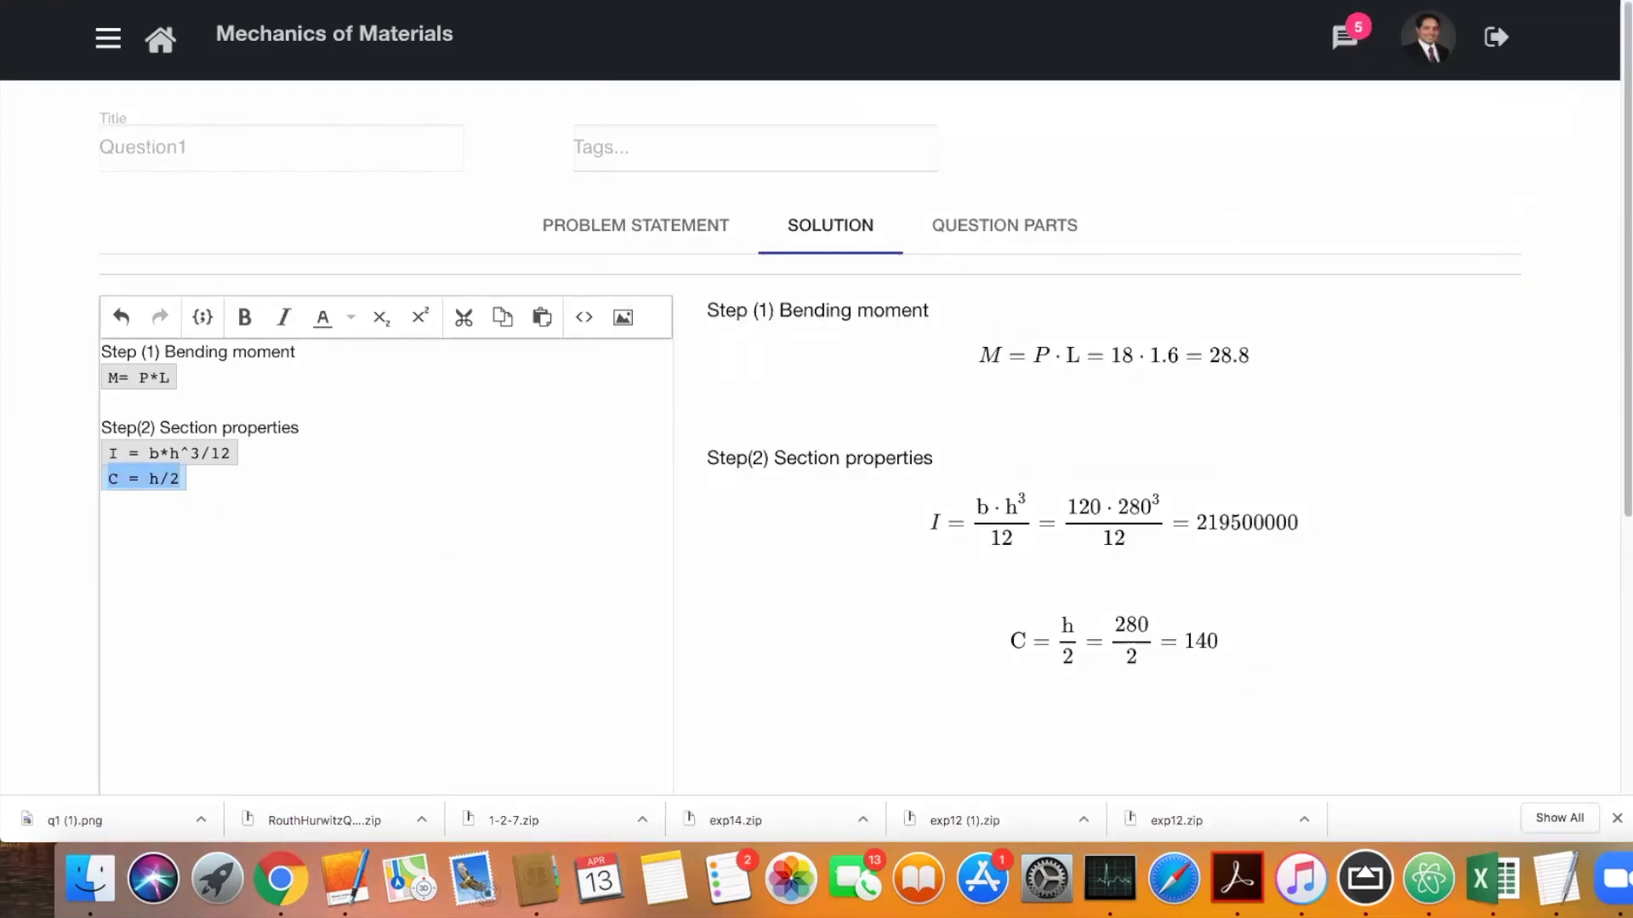
key("Right")
key("Return")
key("Return")
type("Step(3)")
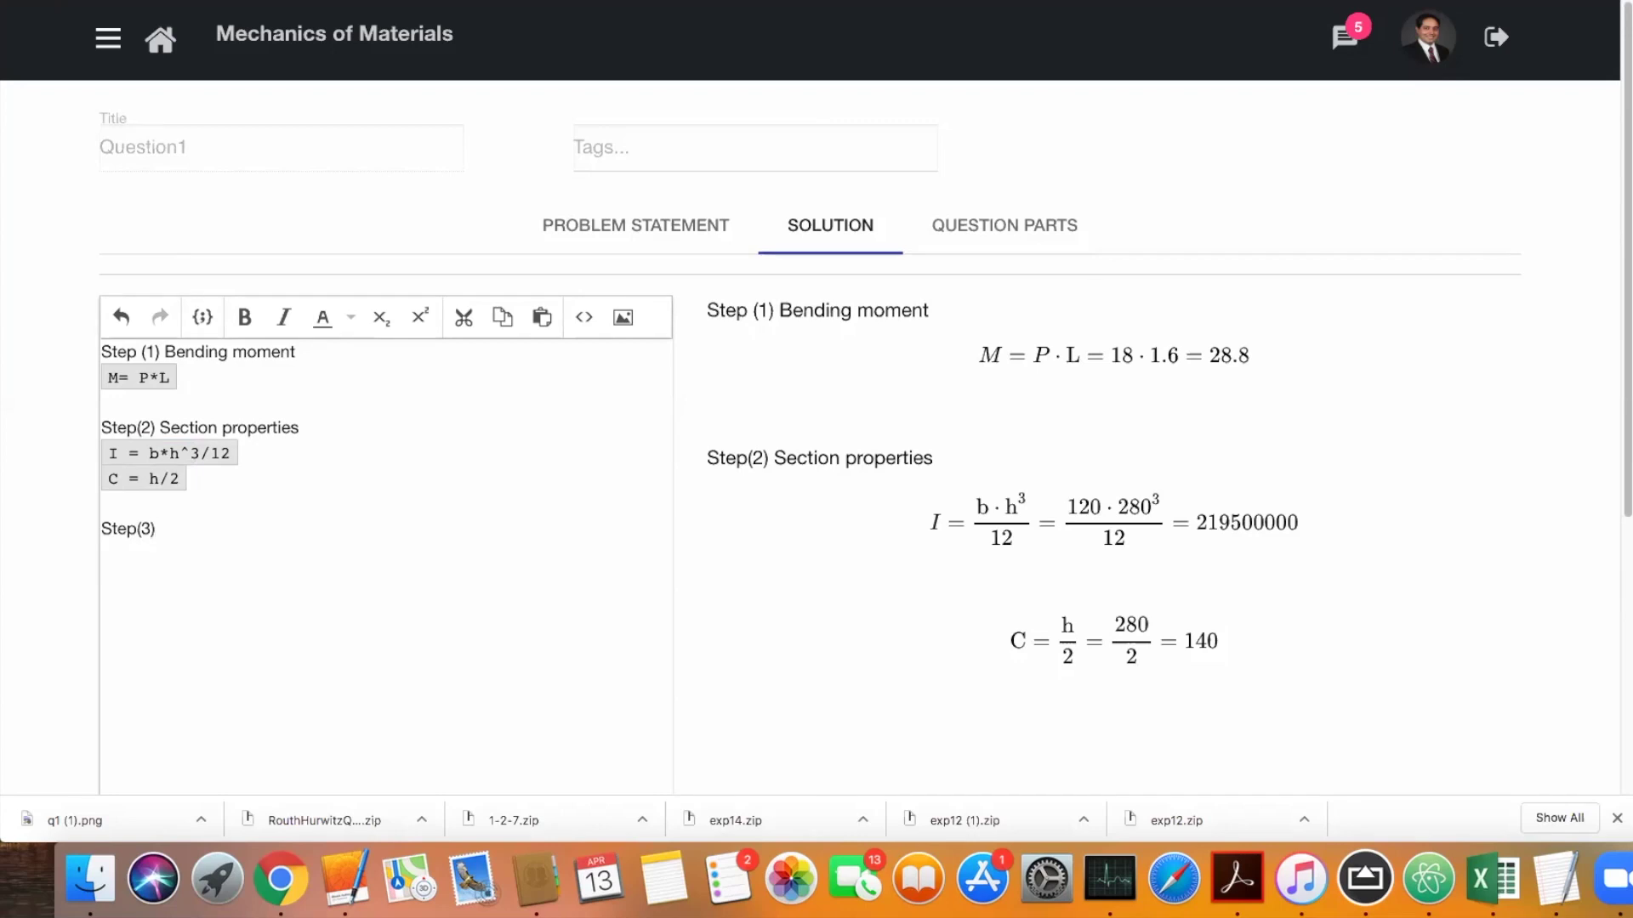
key("super+Tab")
key("super+Tab")
type("Bending stress")
key("Return")
Enter sigma = M*10^6*C/I under the Step(3) heading, format it as an equation, and review the rendered solution
type("sigma = M*10^6*C/I")
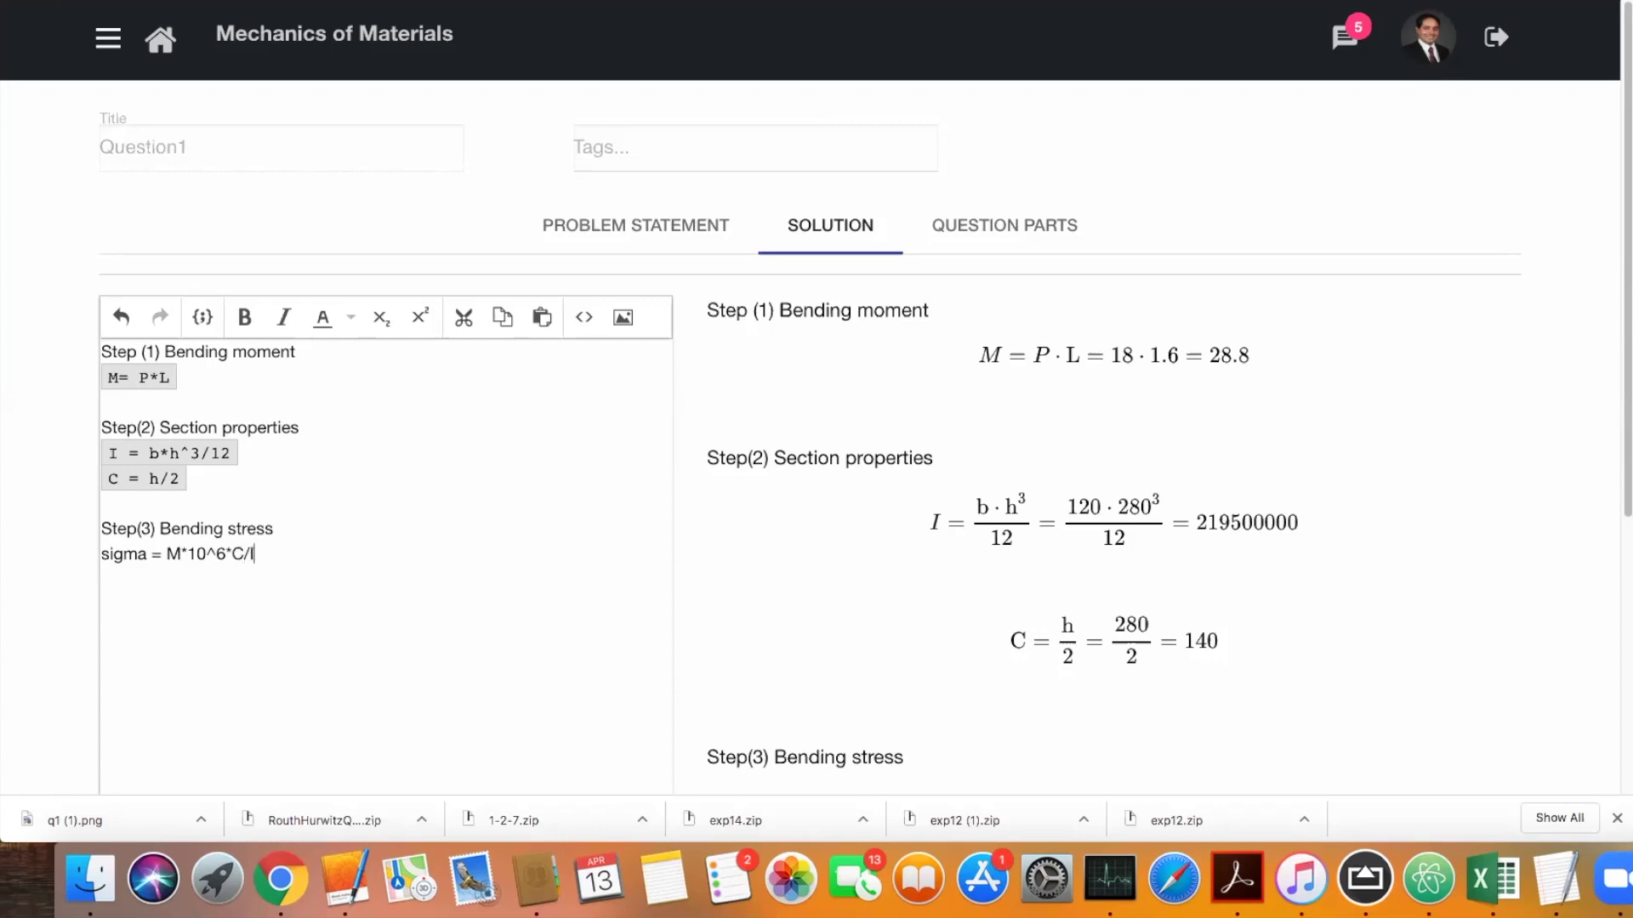
triple_click(167, 554)
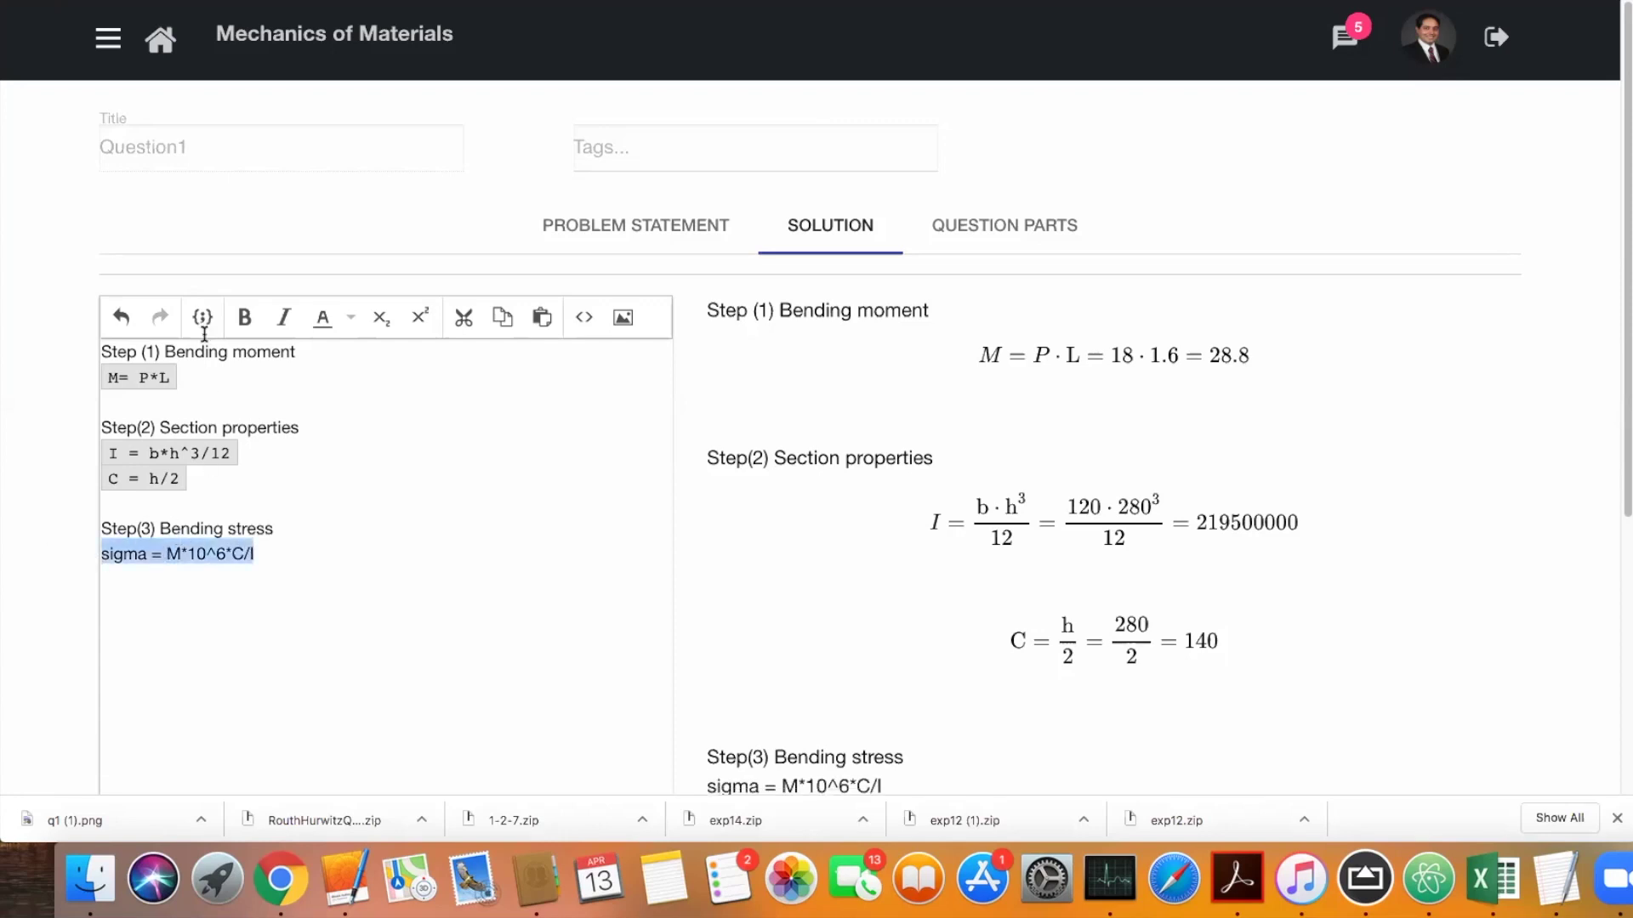
left_click(202, 318)
scroll(1068, 510, "down", 5)
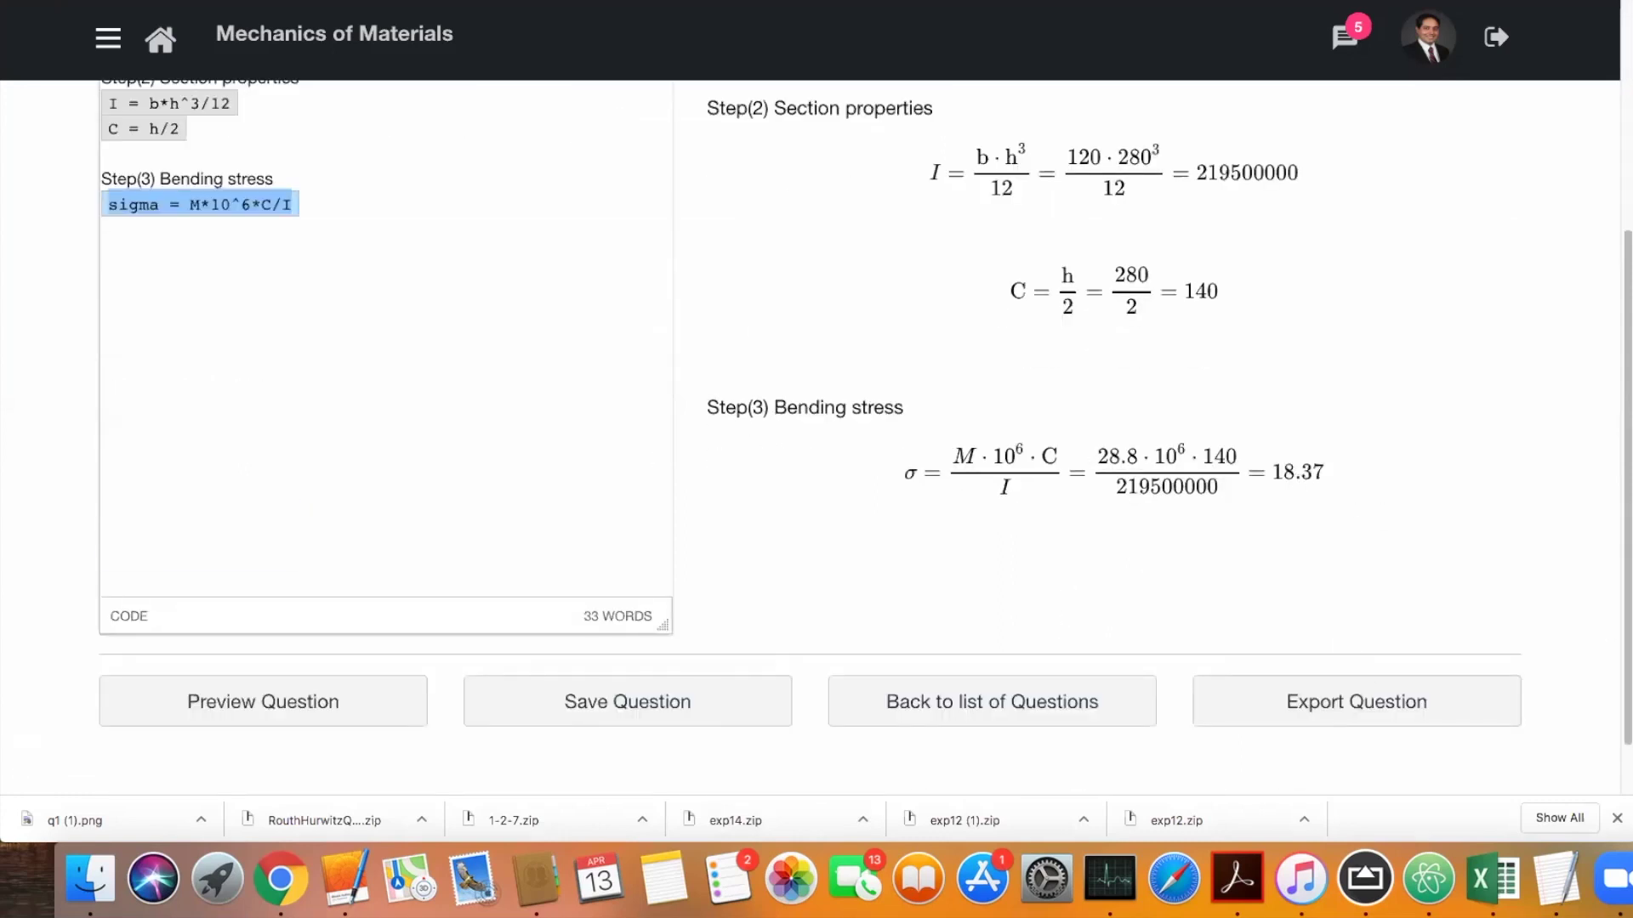
key("super+Tab")
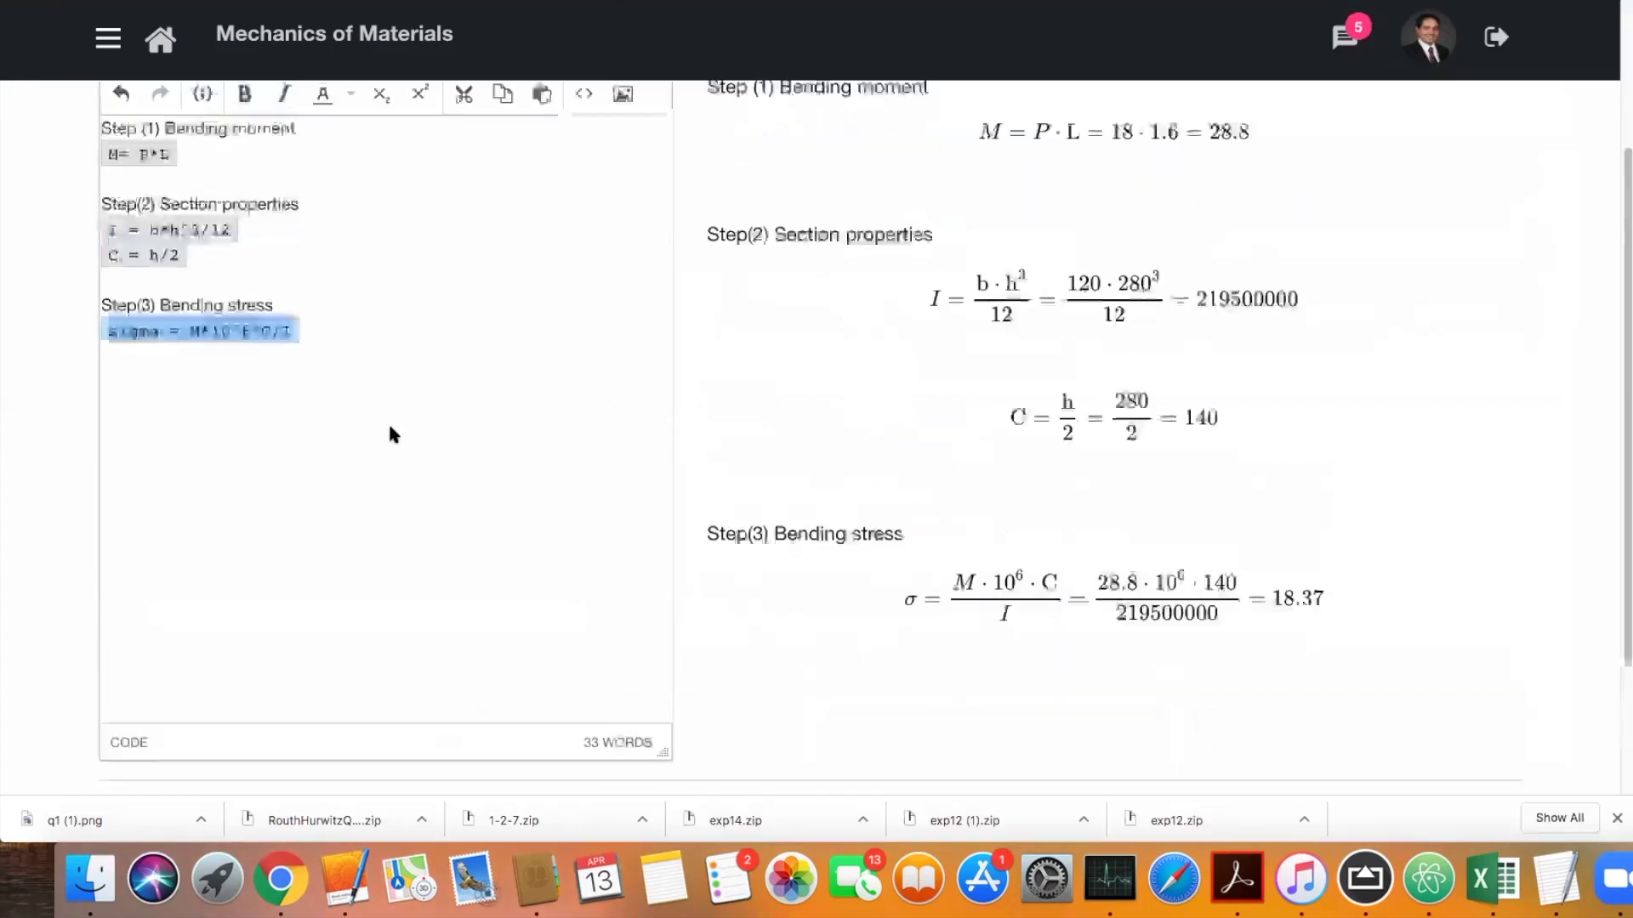
scroll(390, 425, "up", 2)
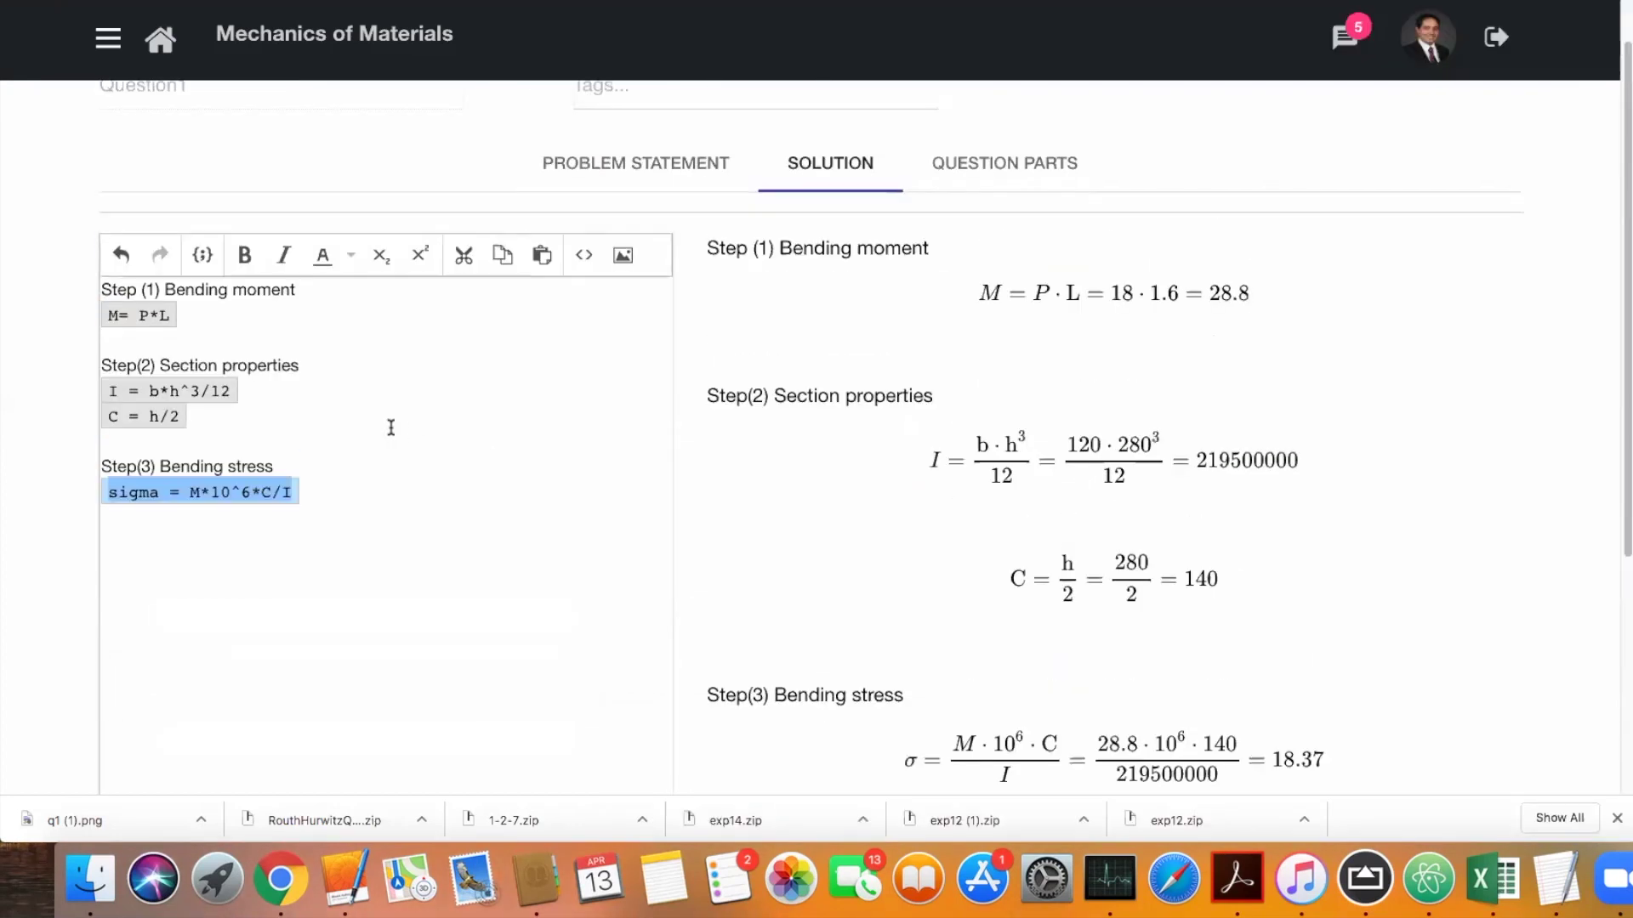
scroll(1389, 425, "down", 2)
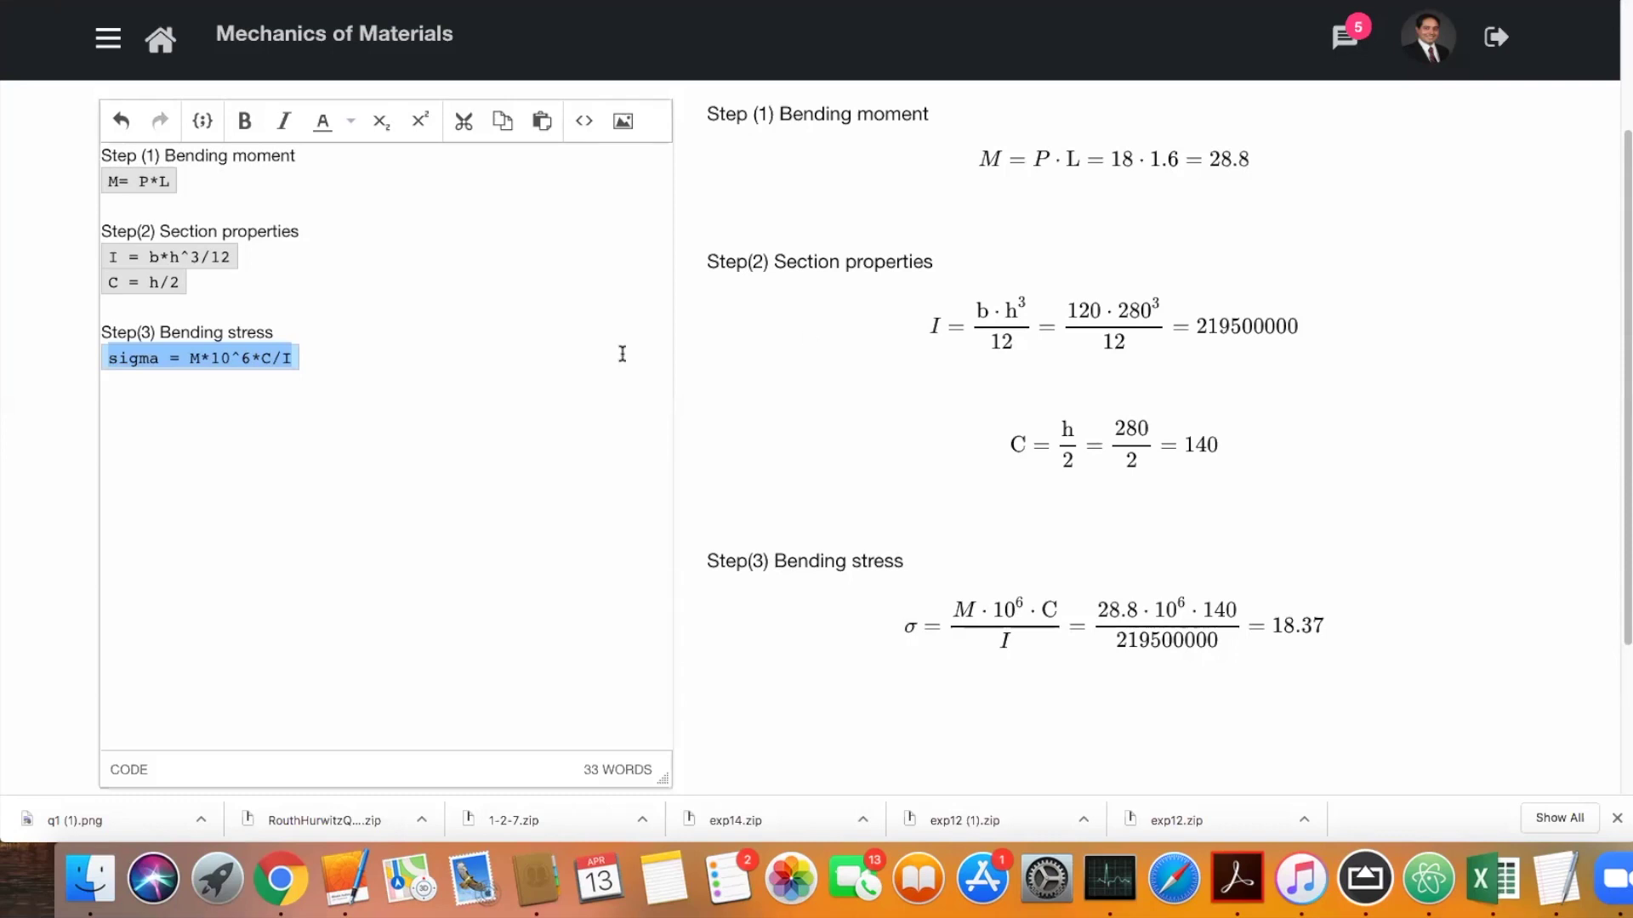
In the question parts, set Part (1)'s correct multiple-choice answer to sigma with the suffix MPa
scroll(434, 401, "up", 3)
left_click(975, 228)
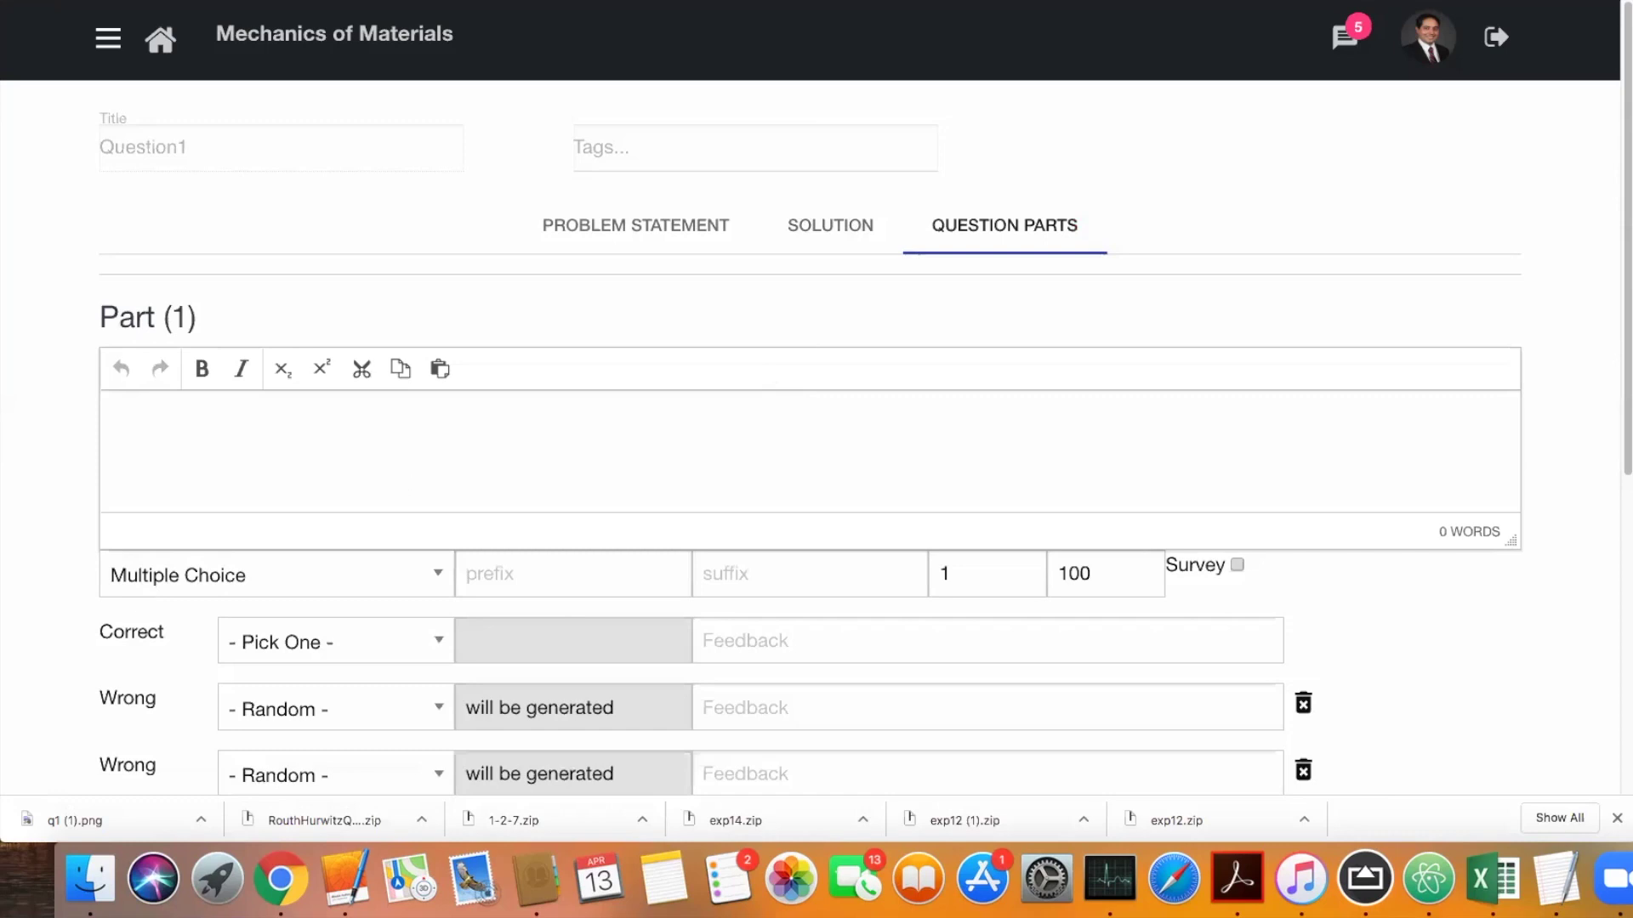
key("super+Tab")
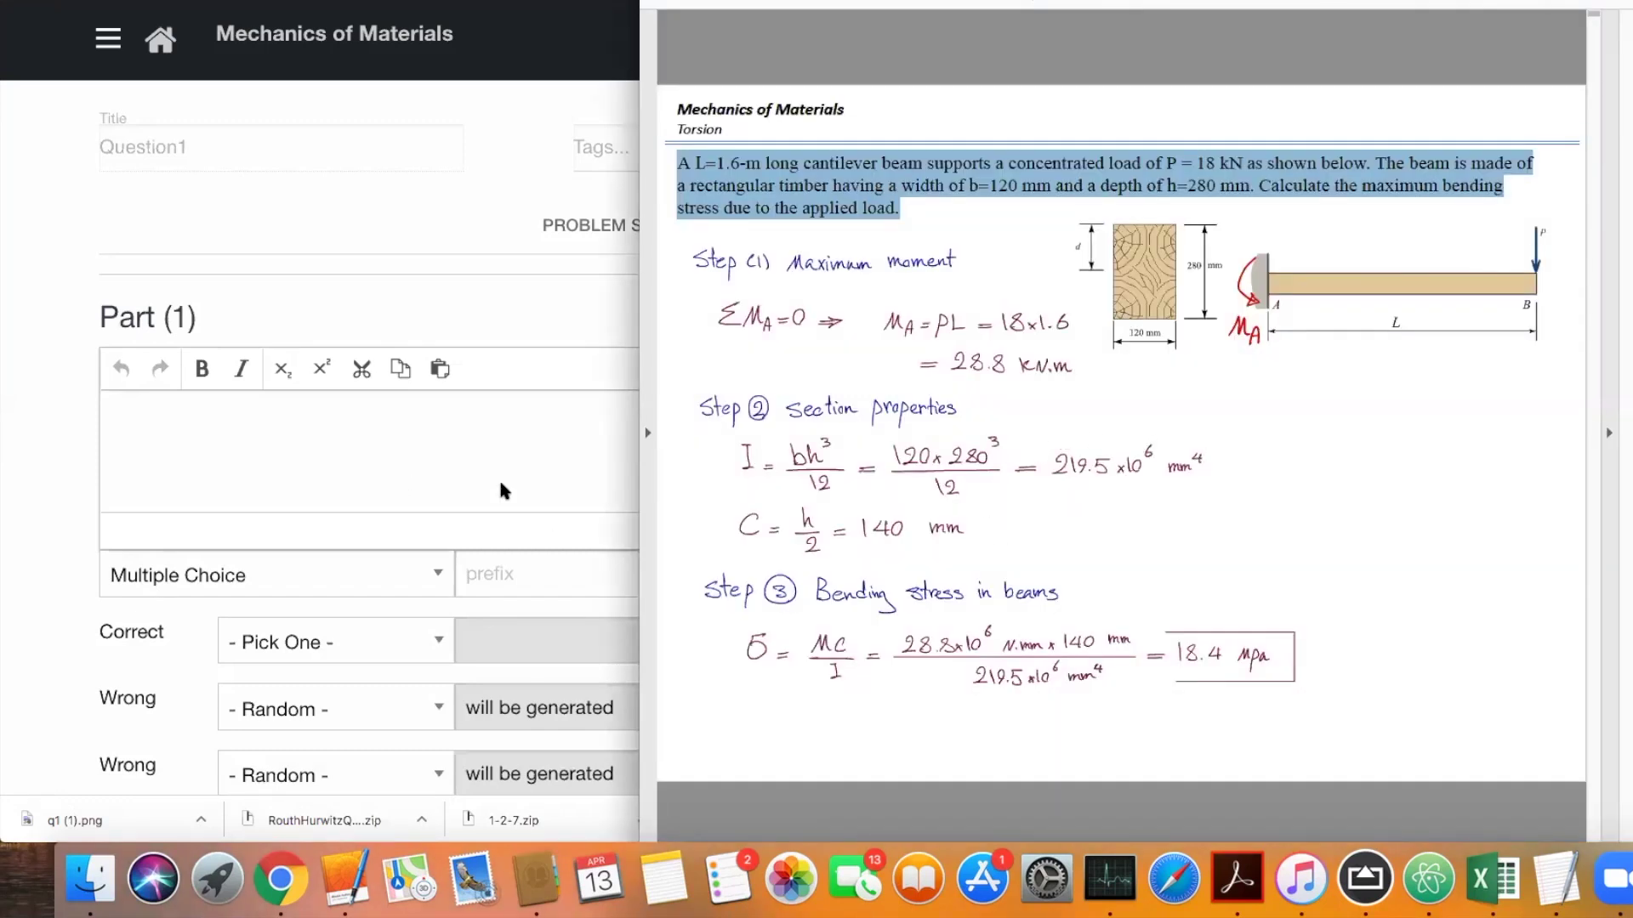
left_click(518, 327)
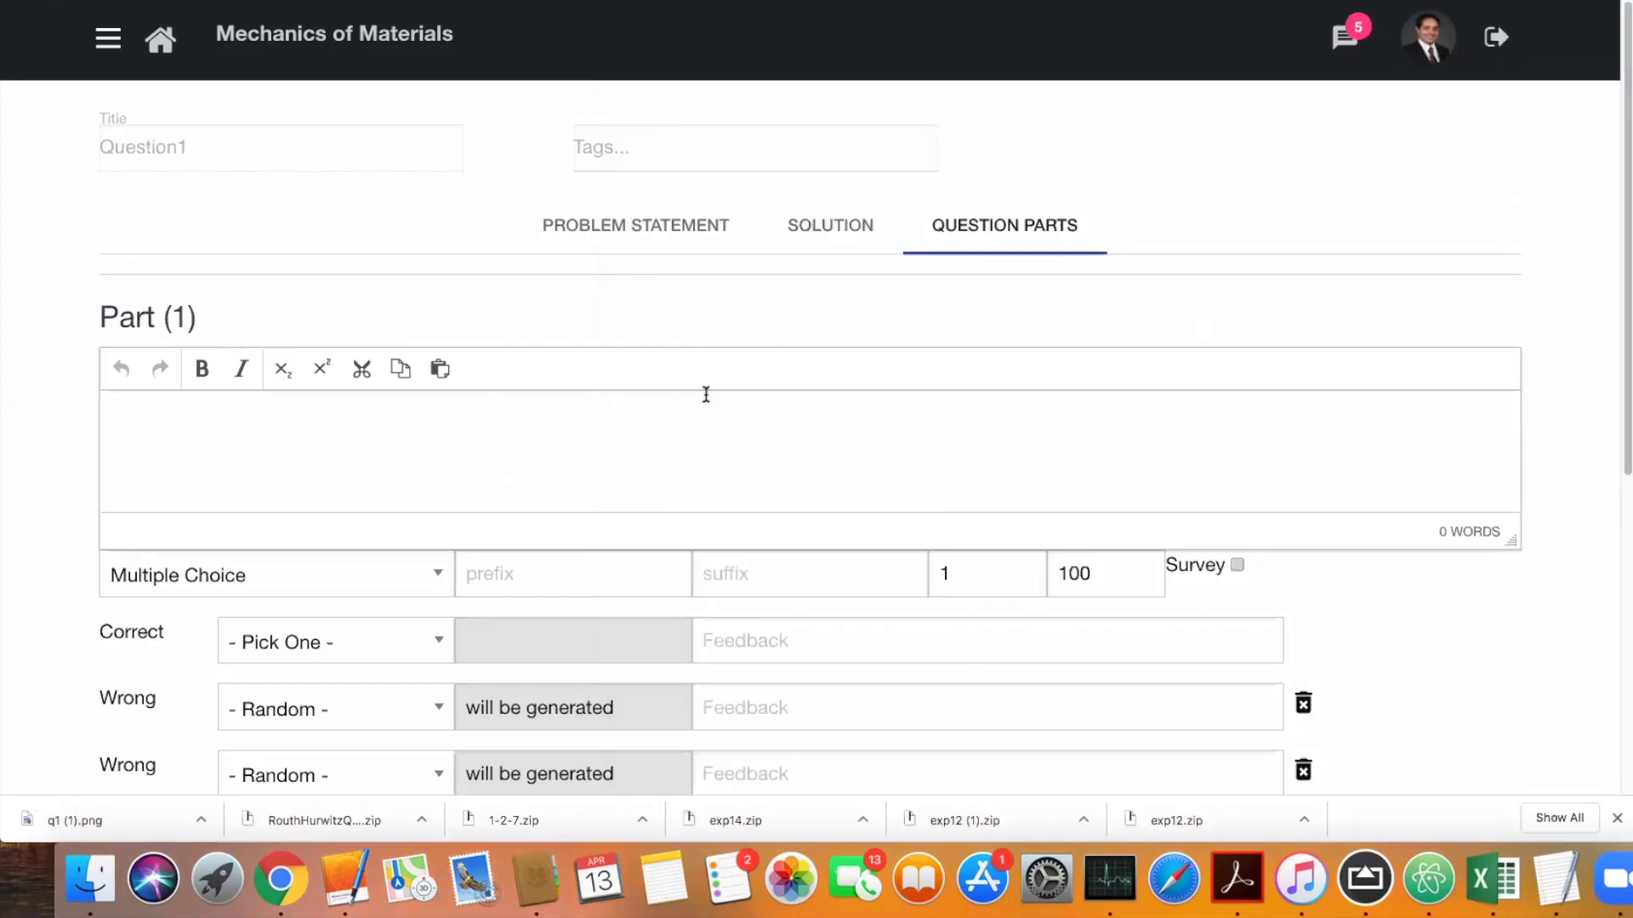
scroll(596, 425, "down", 3)
left_click(289, 445)
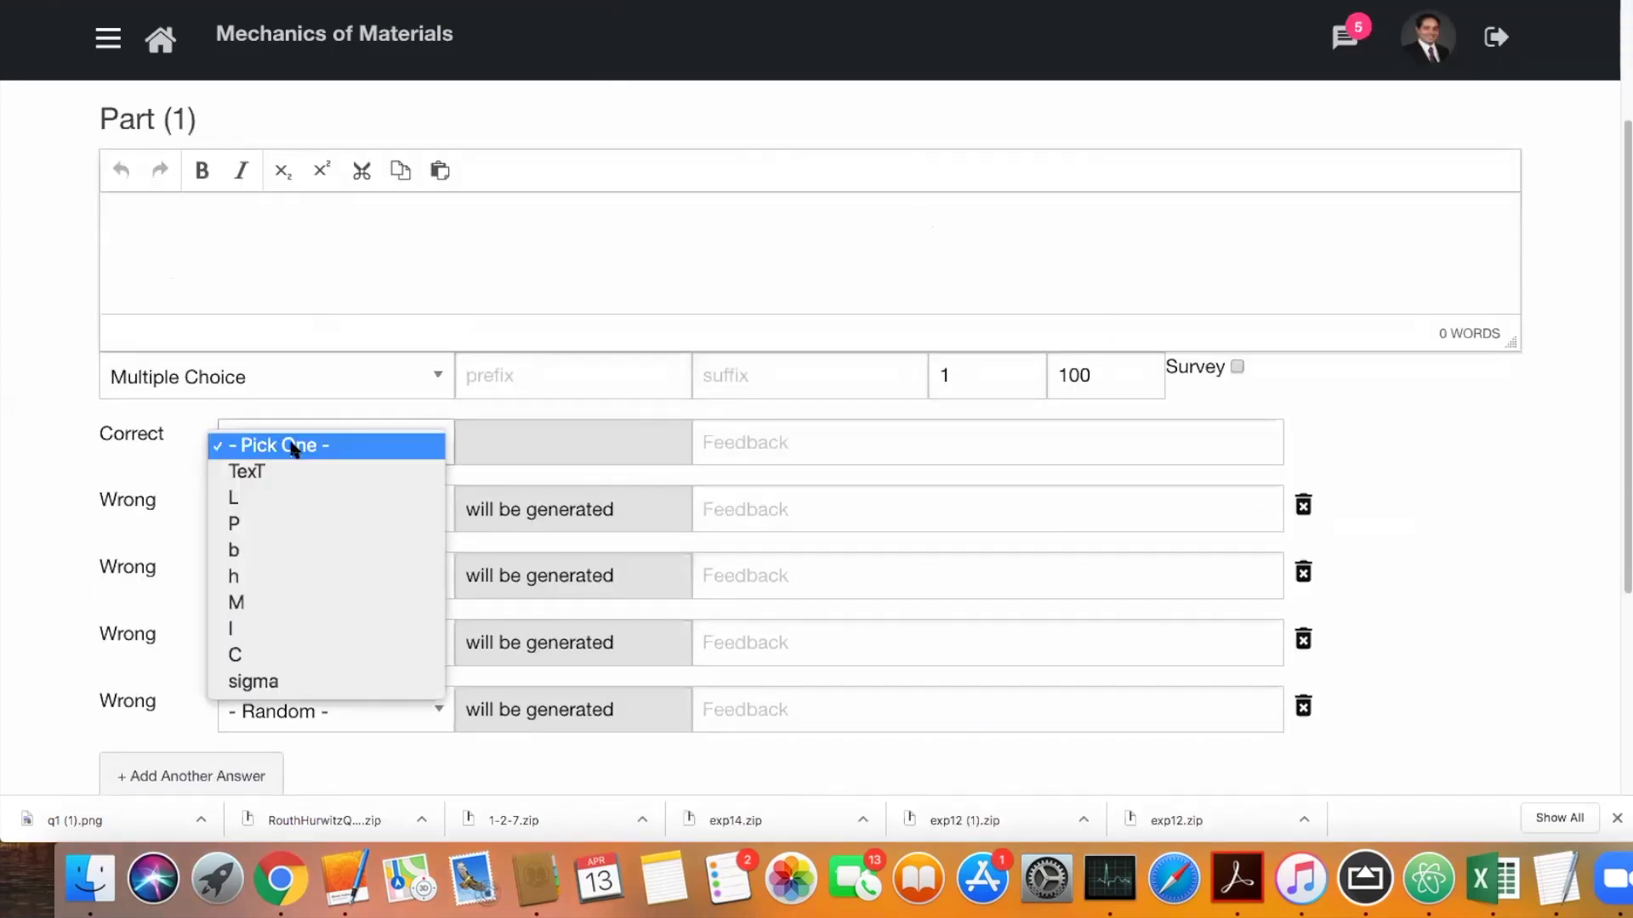
left_click(279, 681)
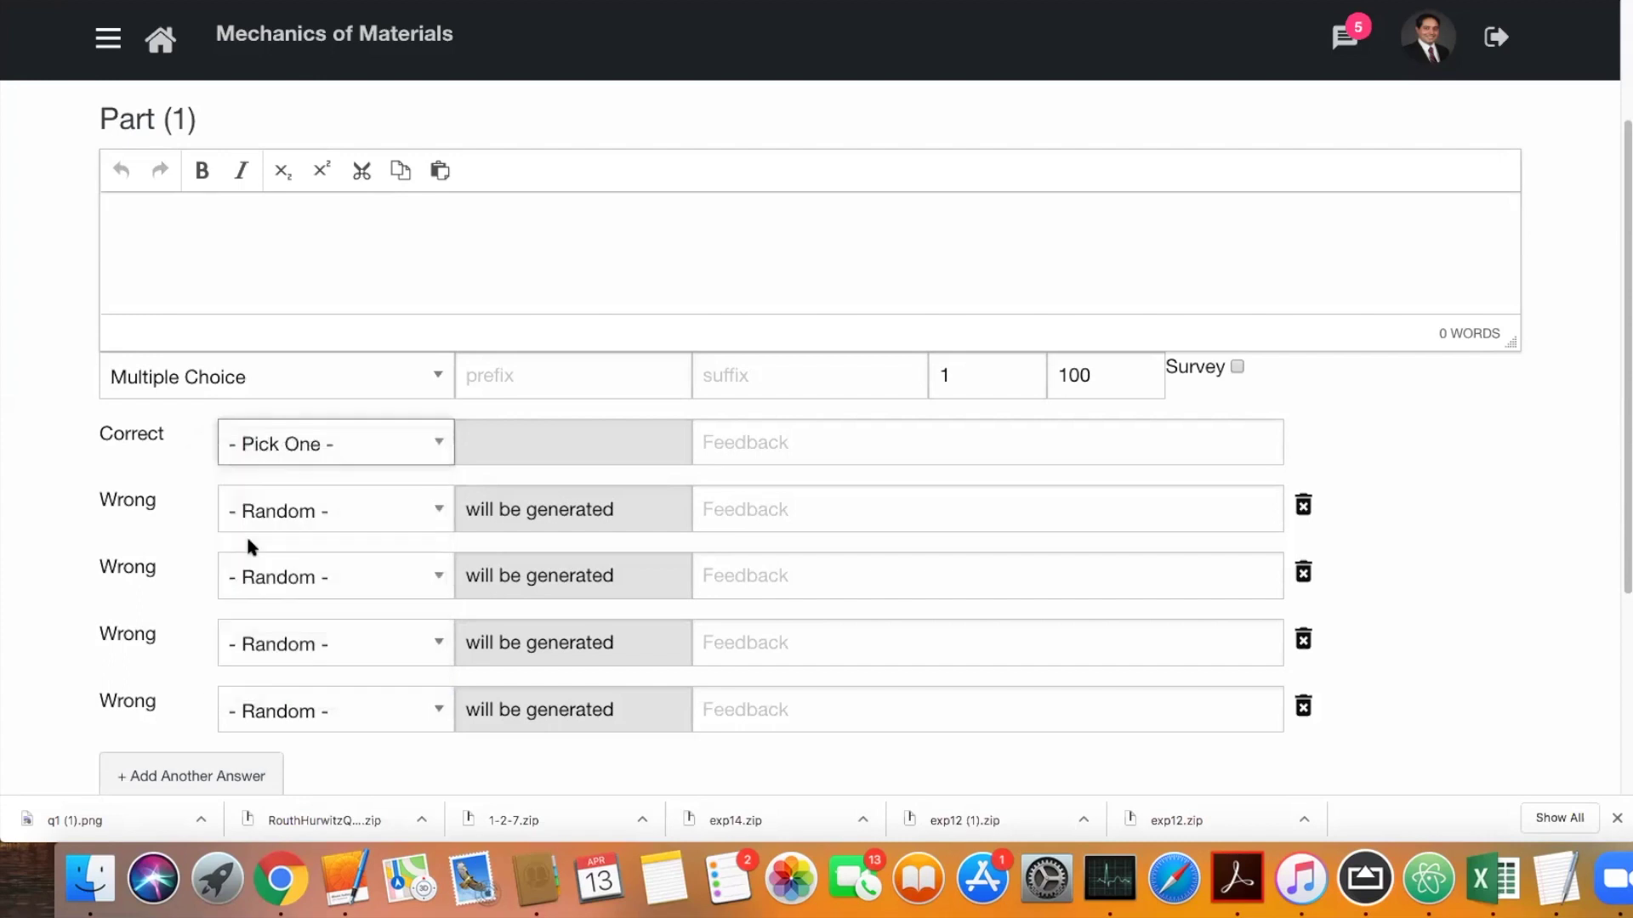
left_click(715, 387)
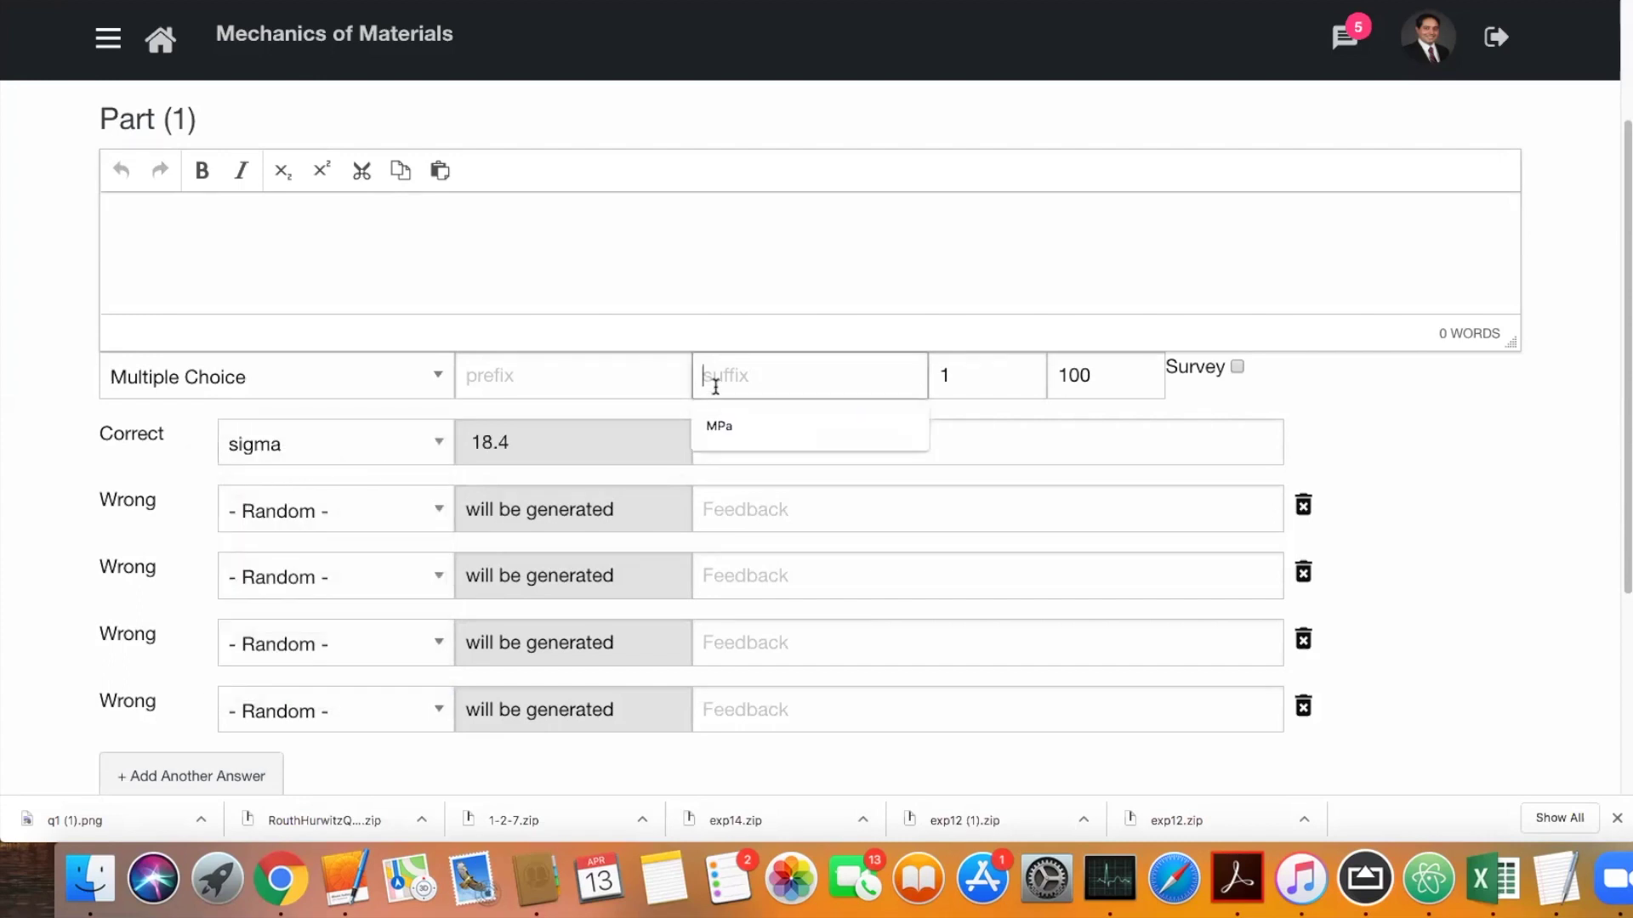
type("MPa")
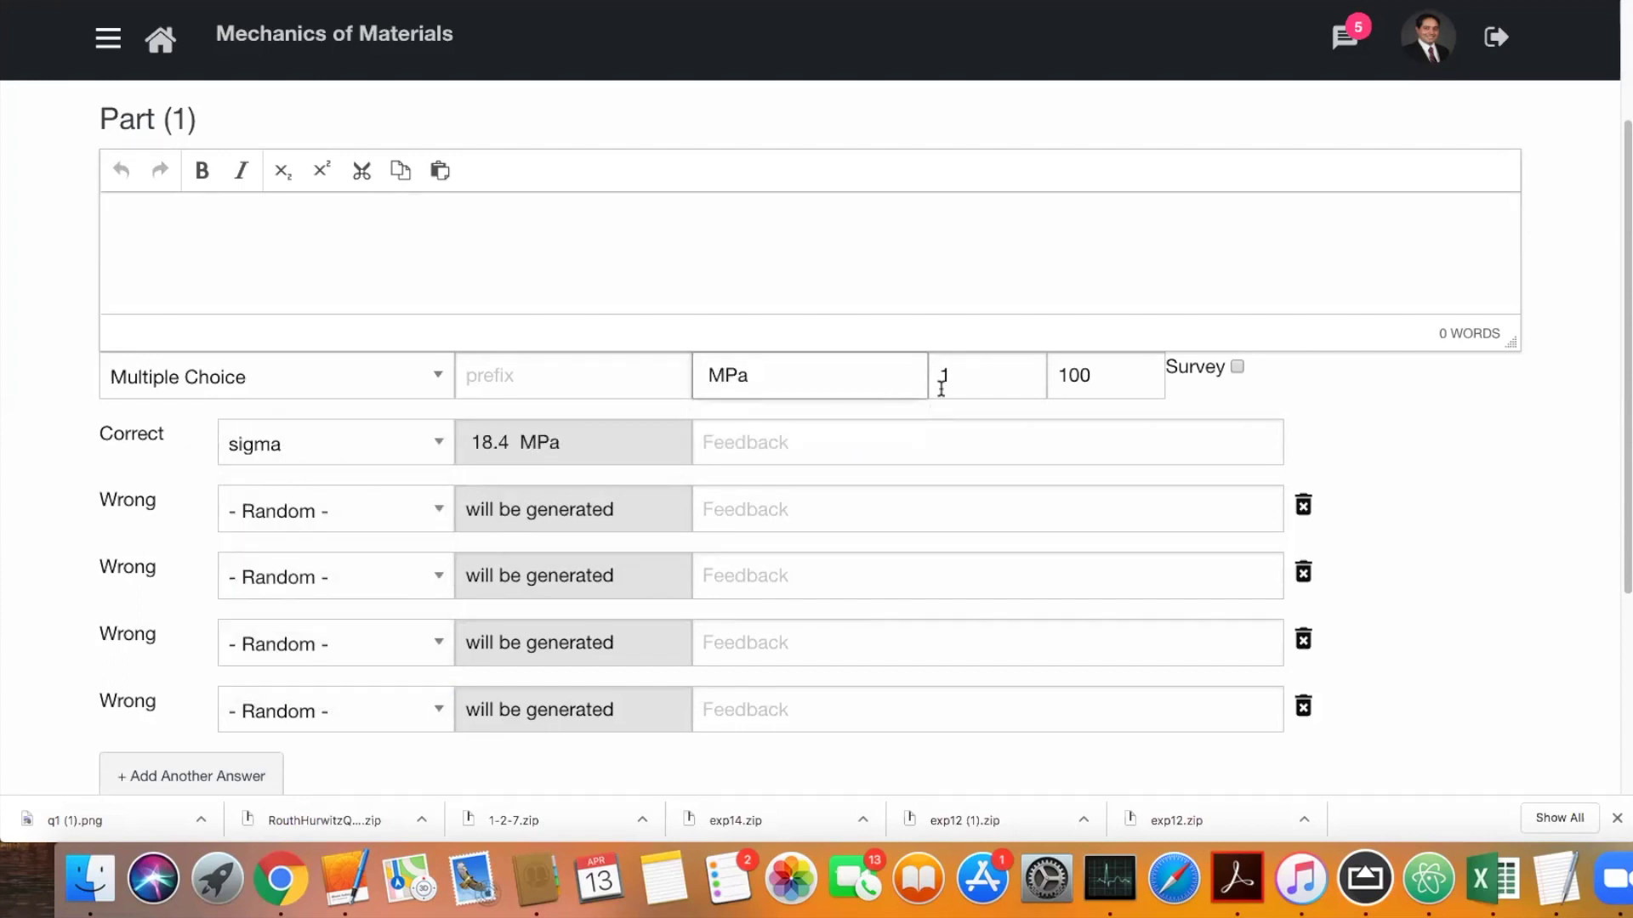
left_click_drag(941, 379, 975, 375)
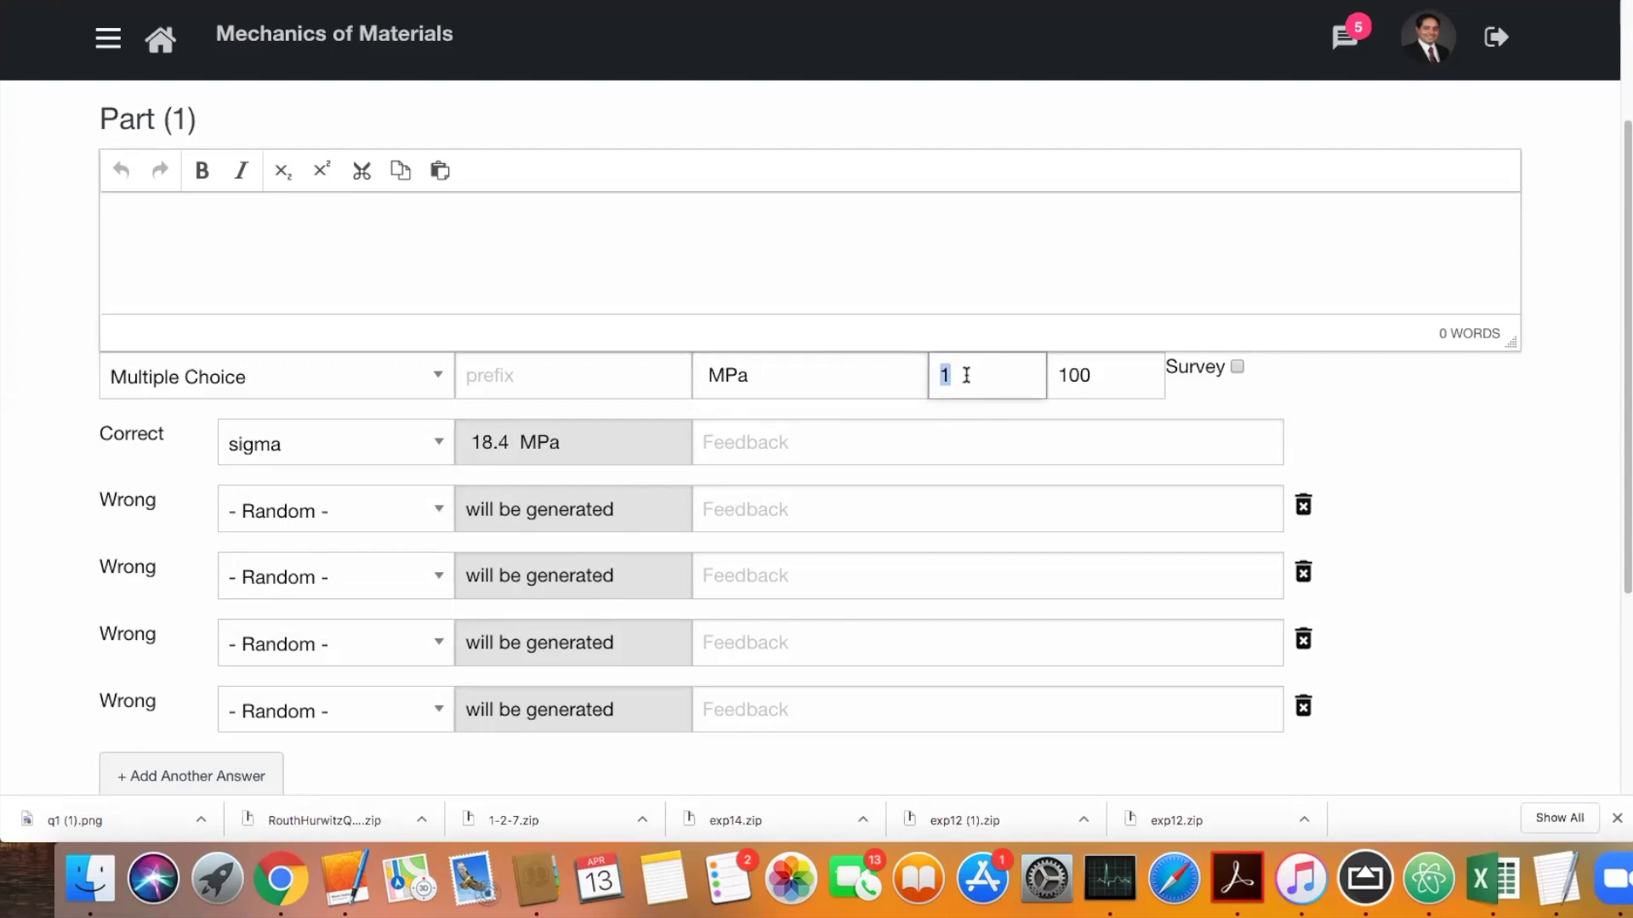
type("2")
left_click_drag(927, 371, 949, 378)
type("1")
key("Tab")
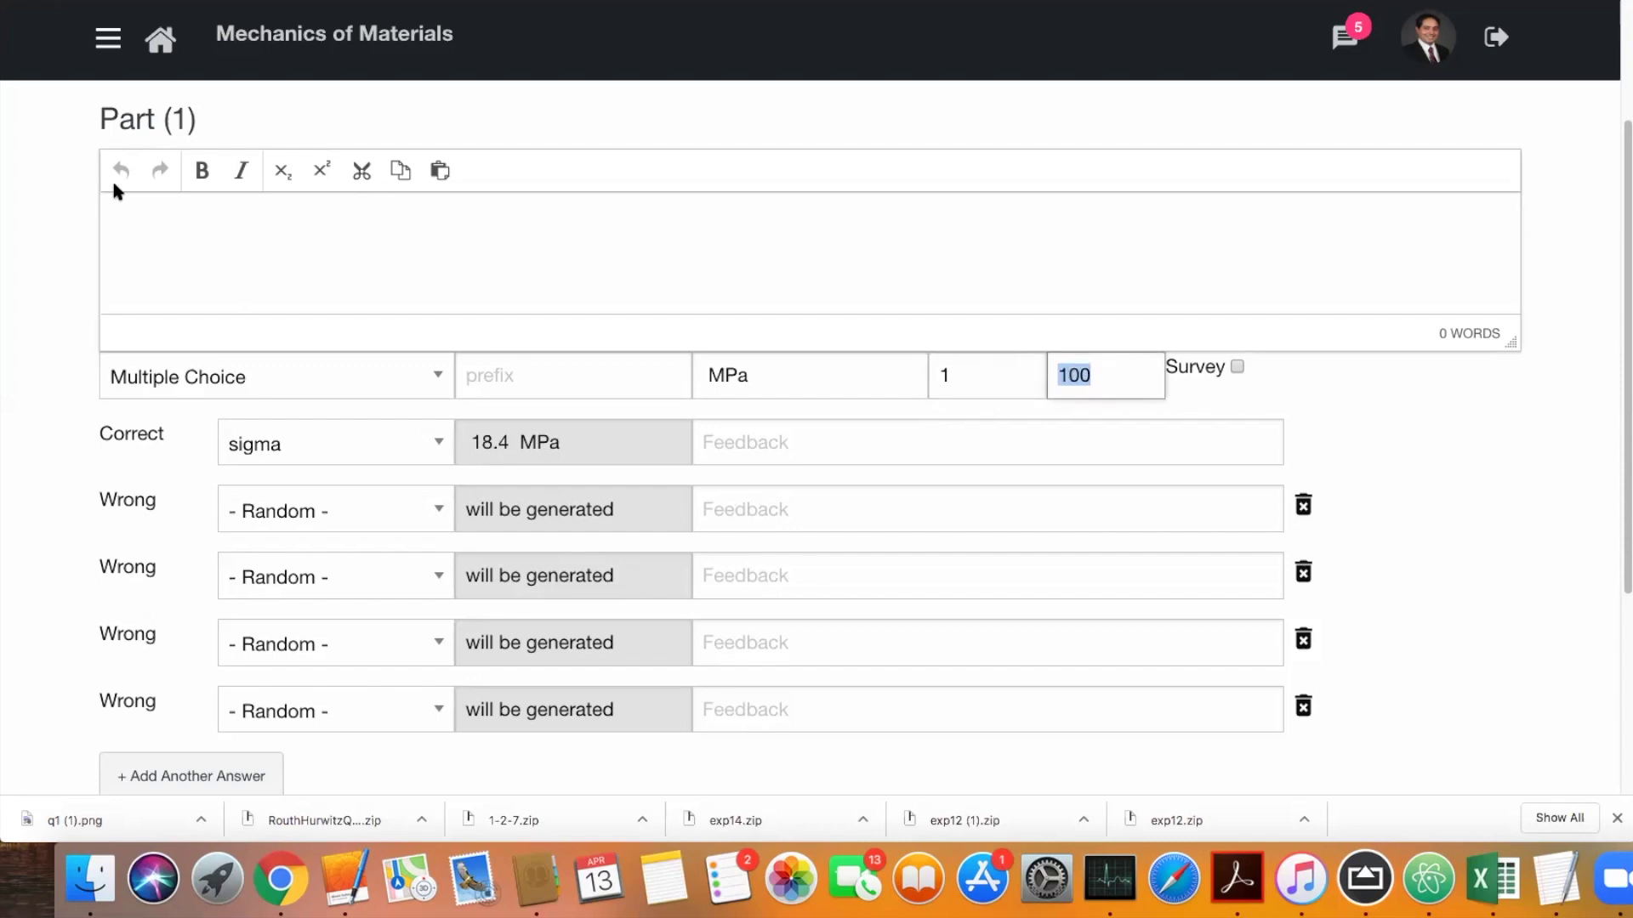
Tag the question with "bending stress, rectangular beam", correcting the spelling of "rectangular"
scroll(813, 443, "up", 3)
left_click(649, 152)
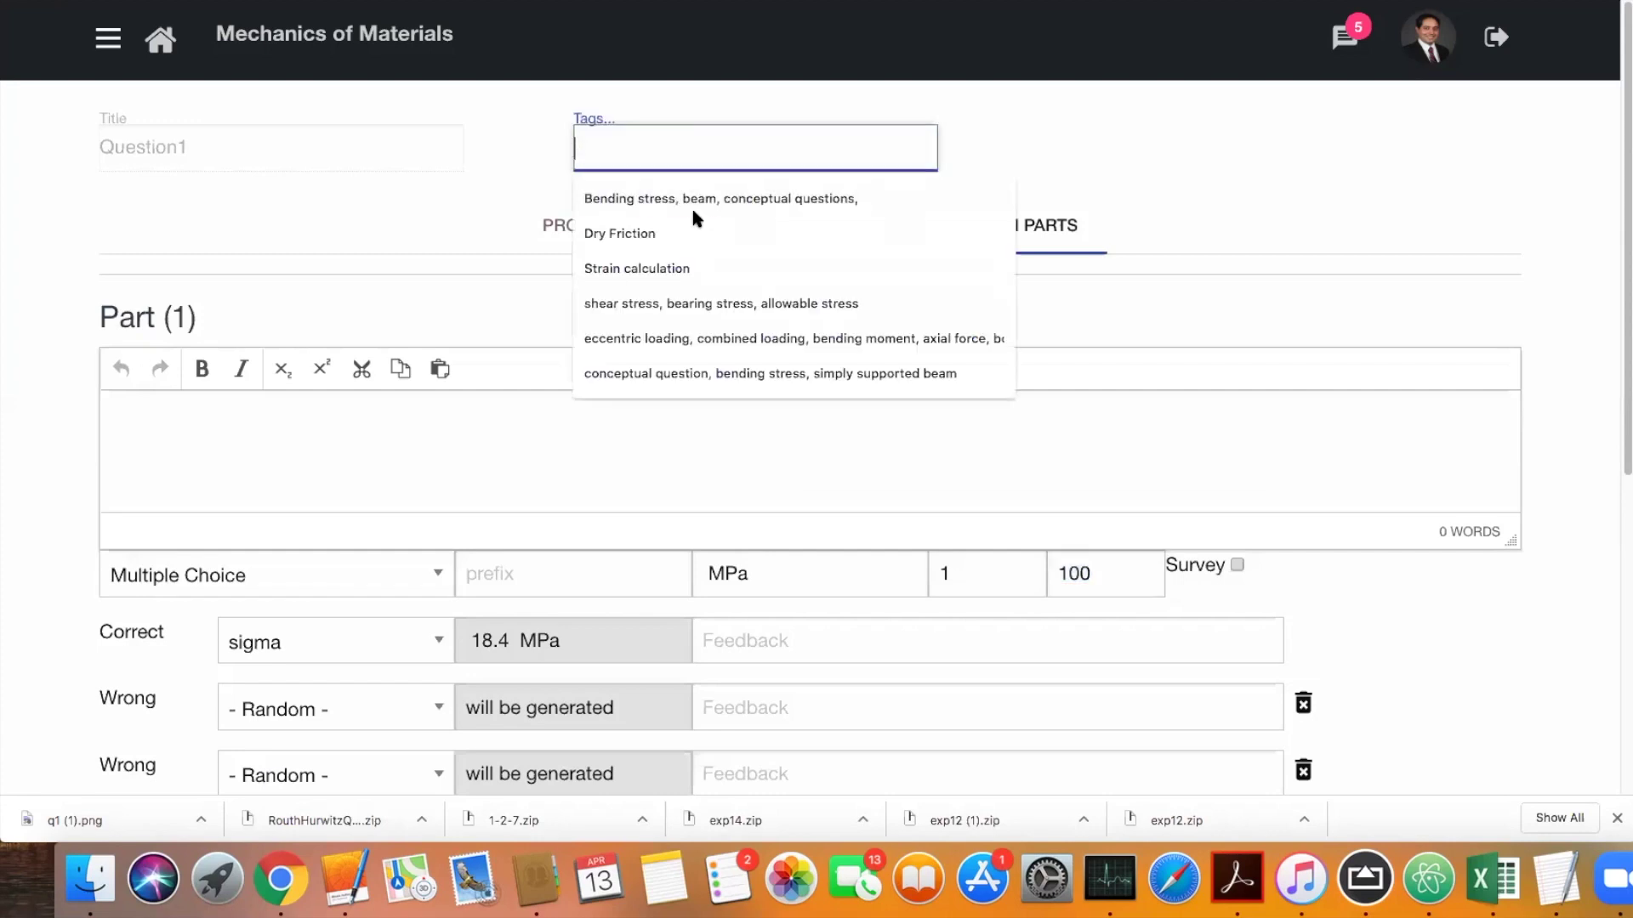
type("bending ")
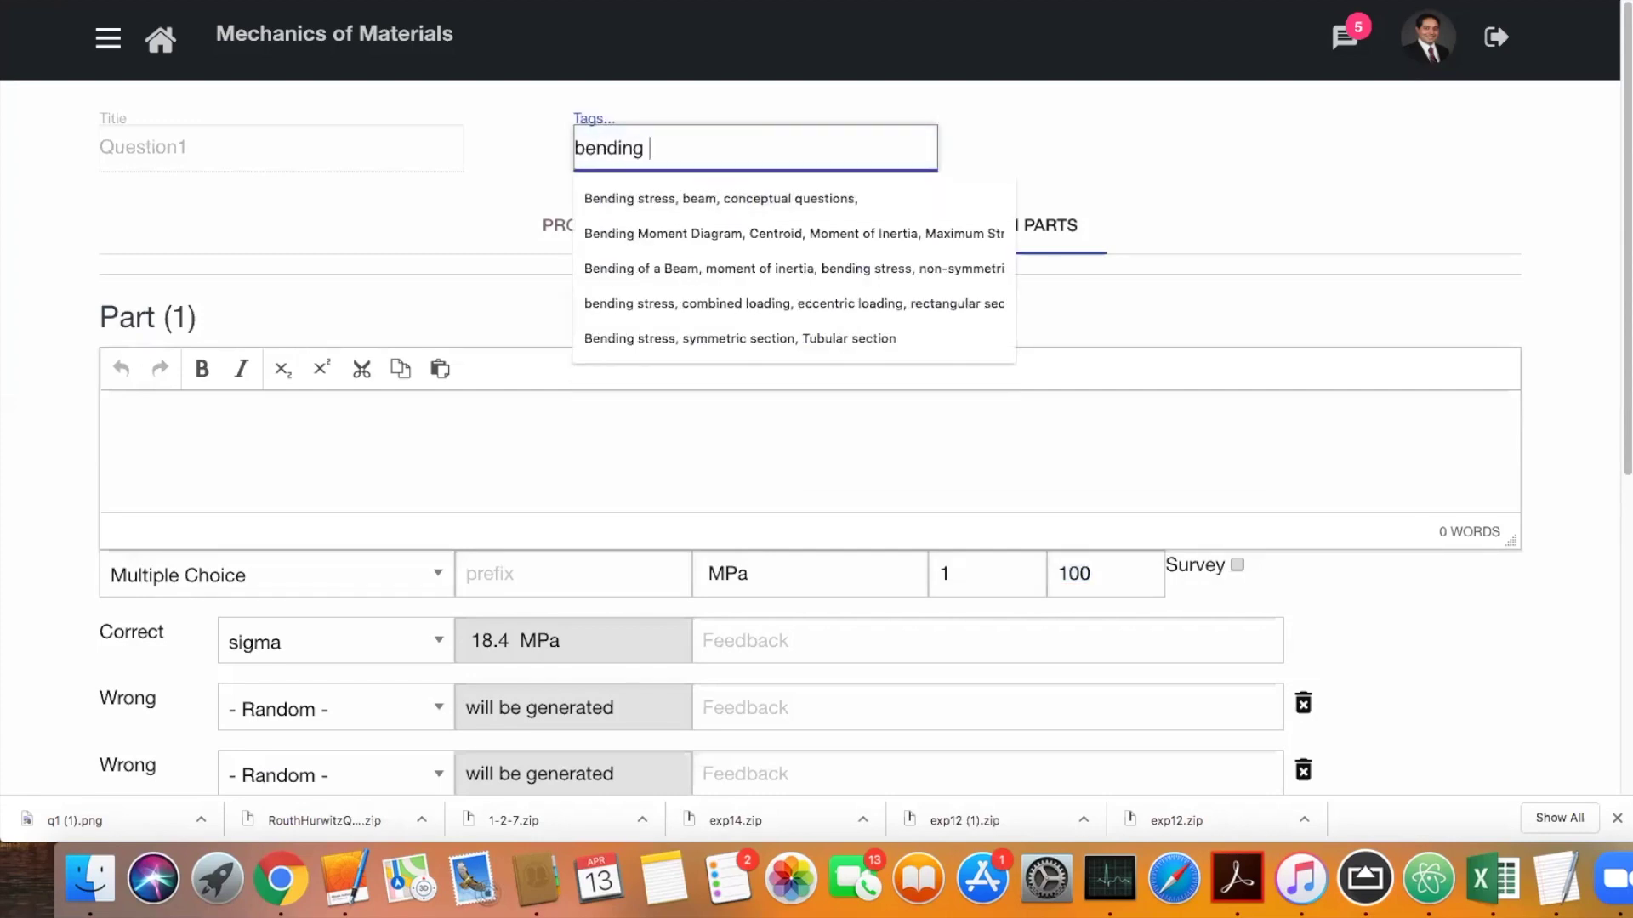
type("stress, rectagu")
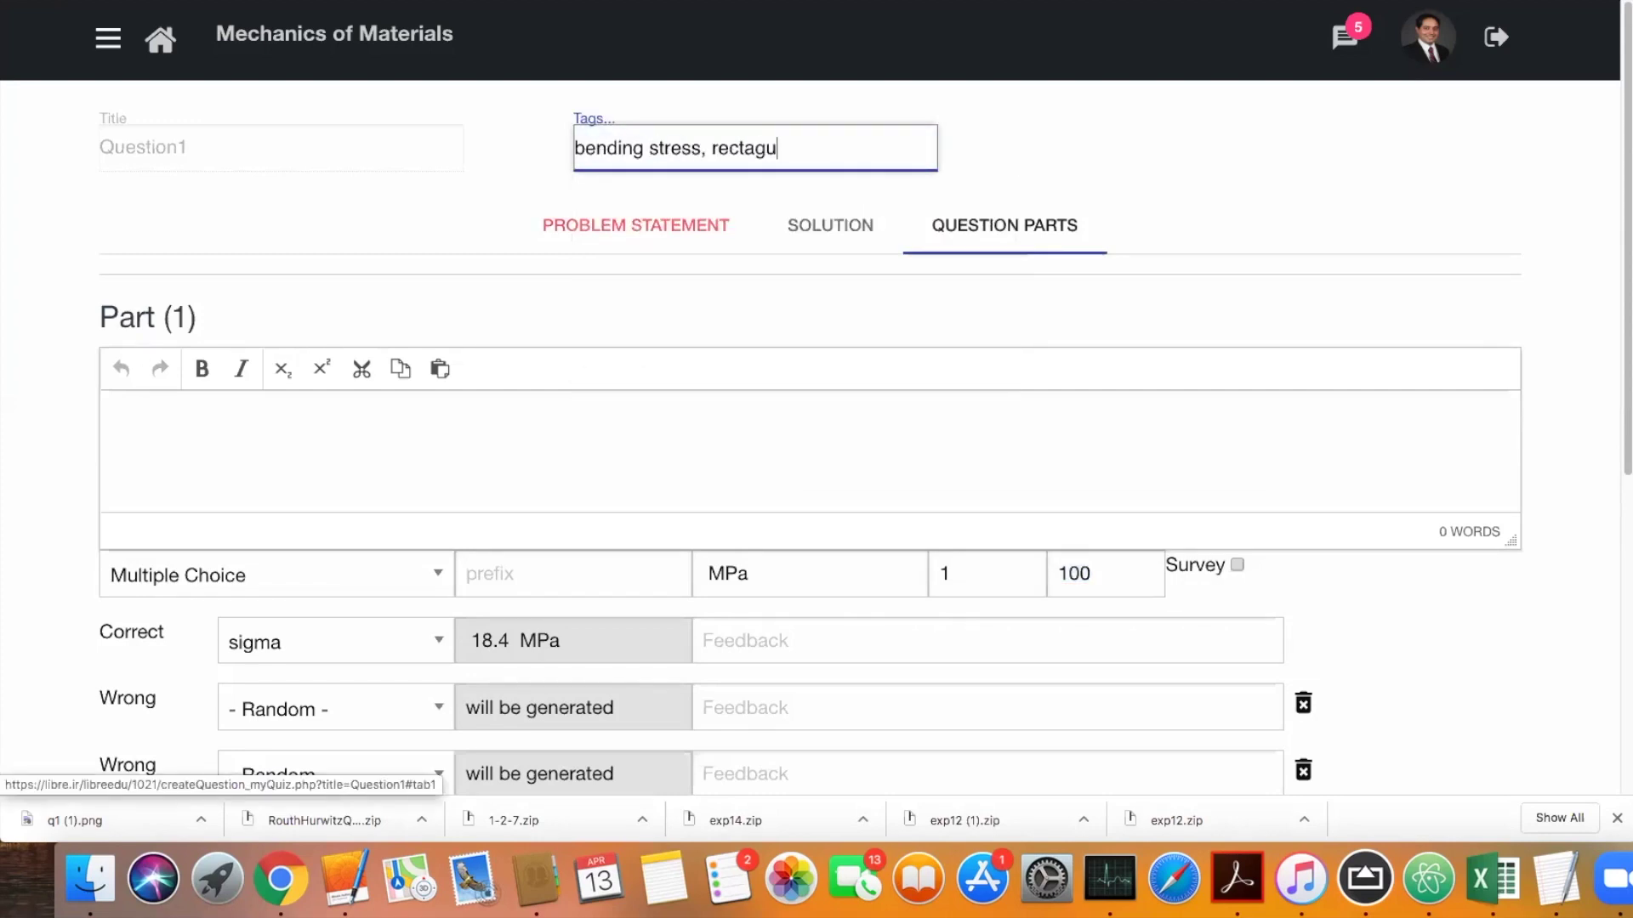
type("la r beam")
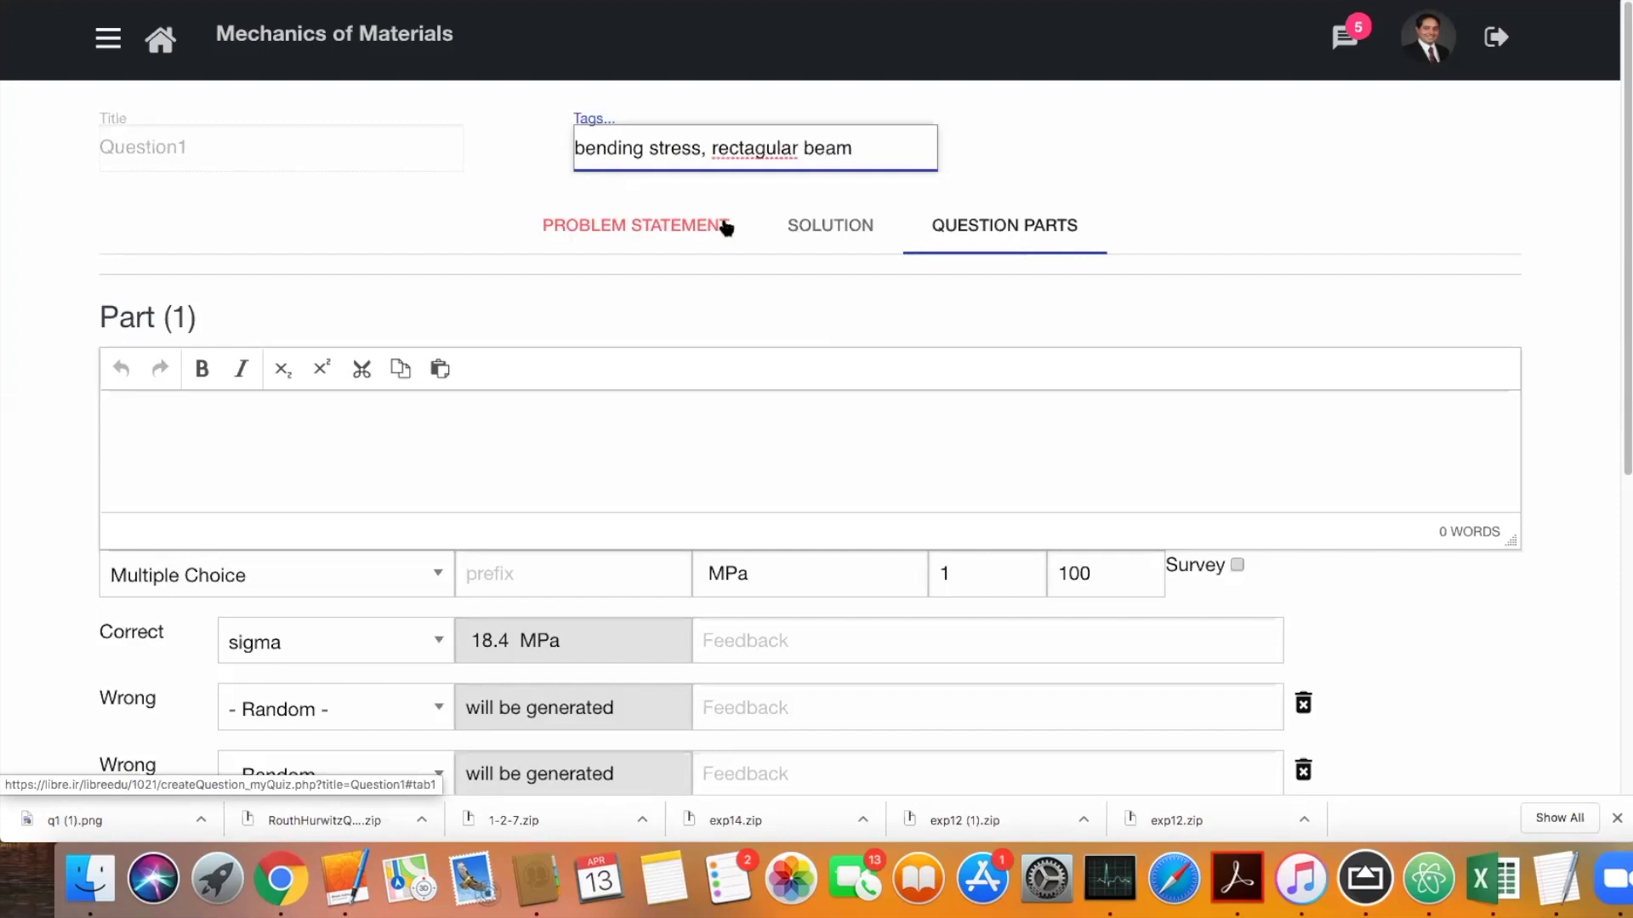
right_click(753, 151)
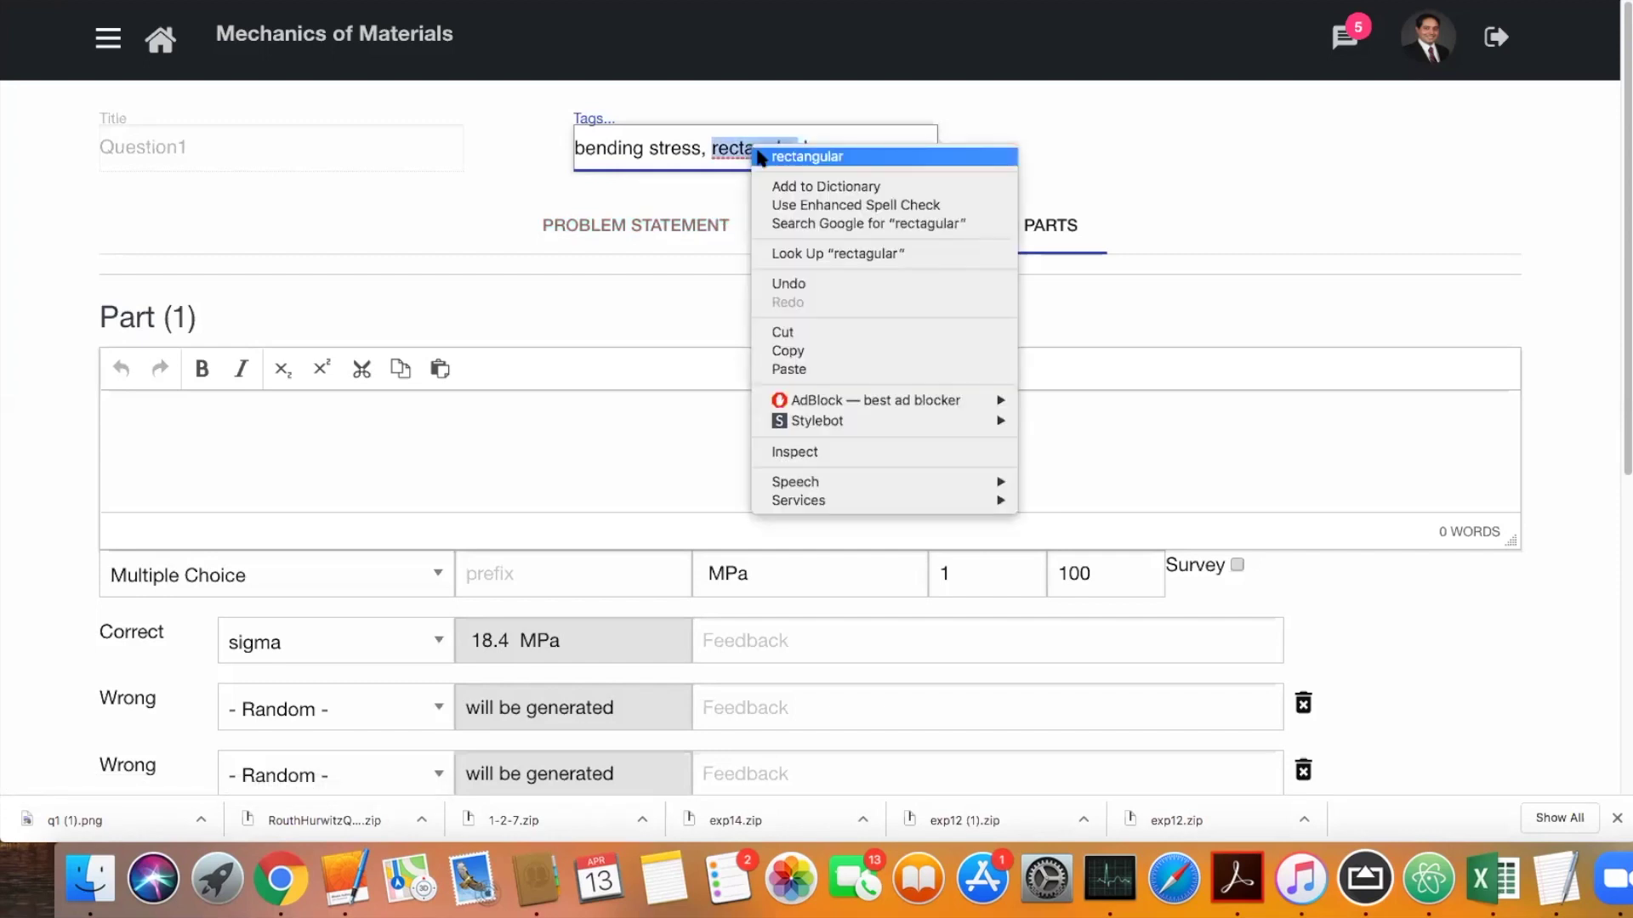
left_click(761, 158)
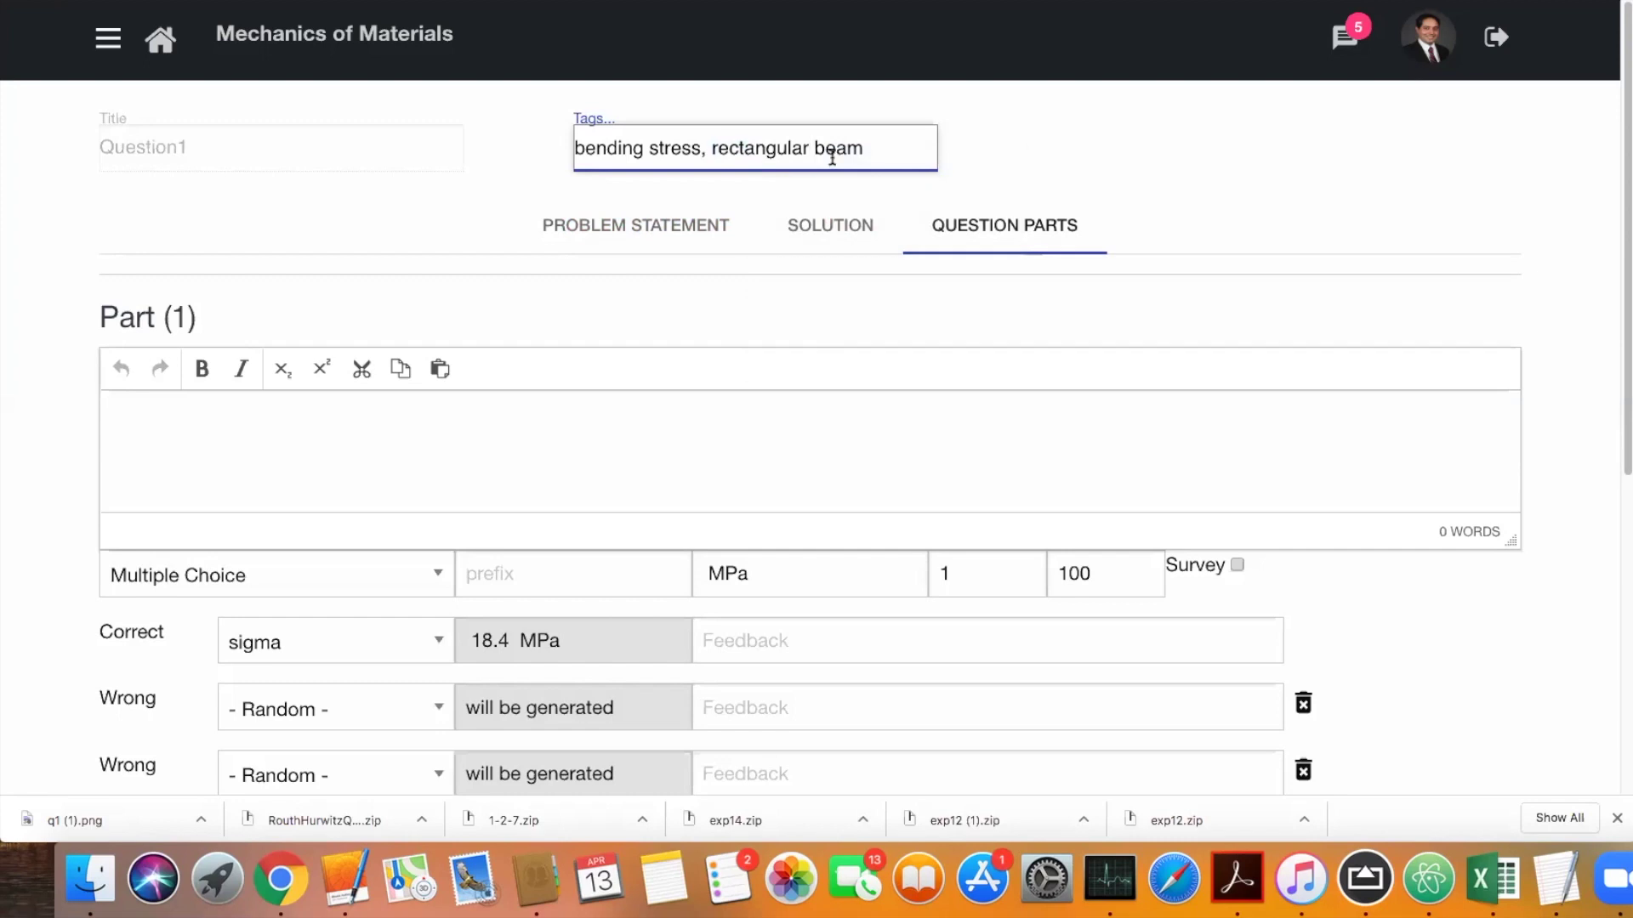
Preview the question and examine its randomized problem statement and answer choices
scroll(841, 397, "down", 6)
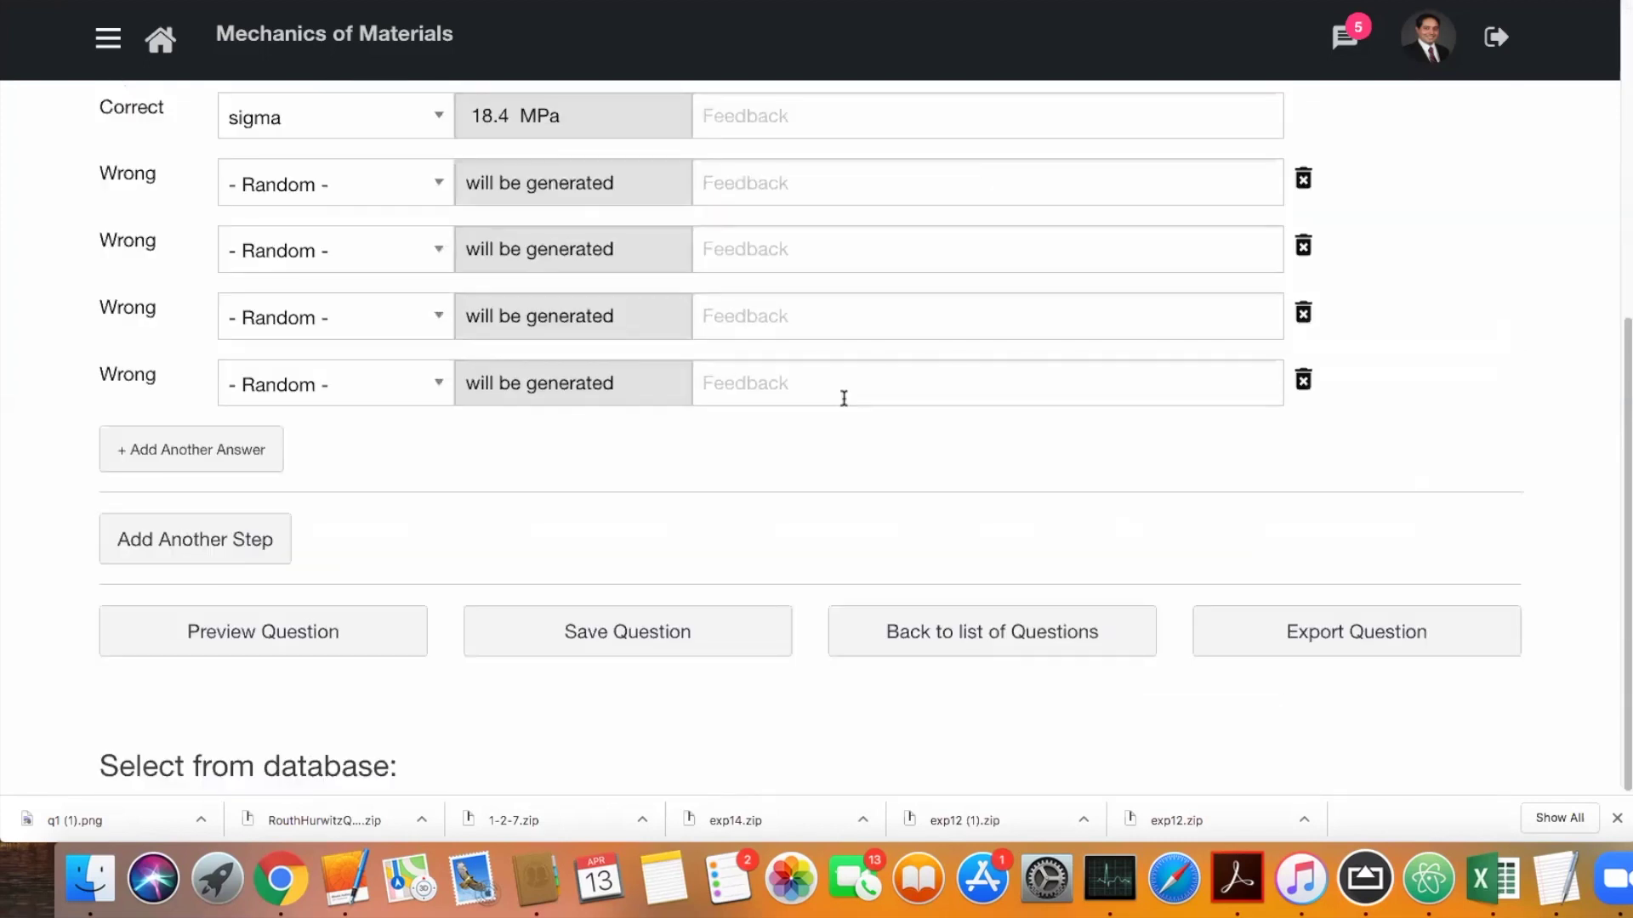
left_click(284, 642)
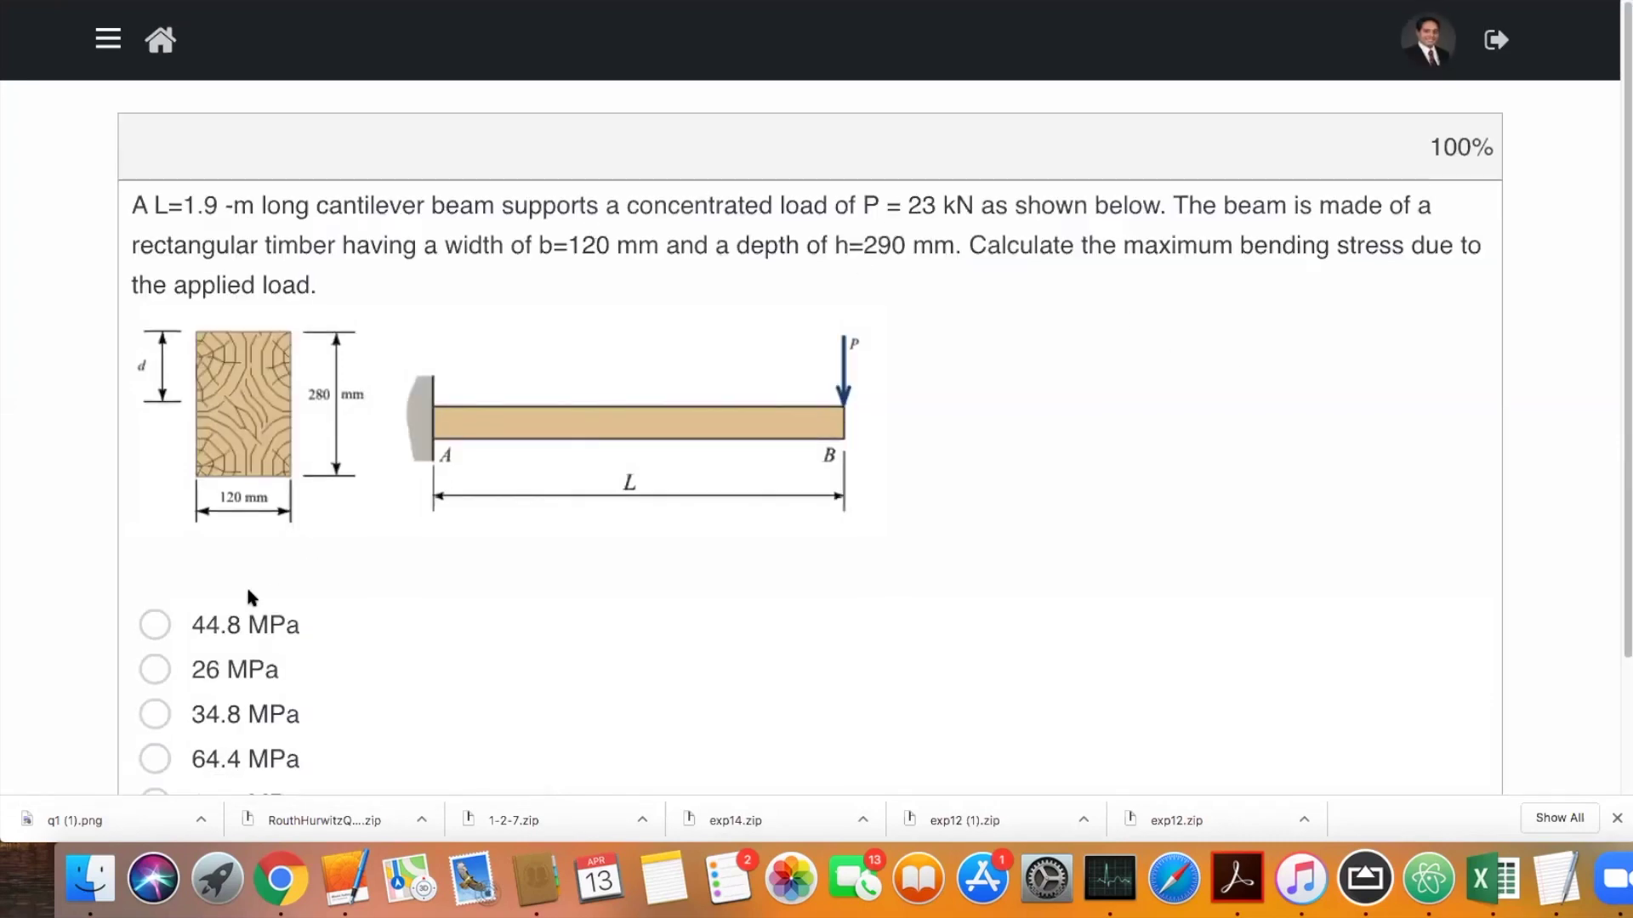
scroll(226, 674, "down", 3)
scroll(253, 587, "up", 3)
scroll(255, 572, "down", 4)
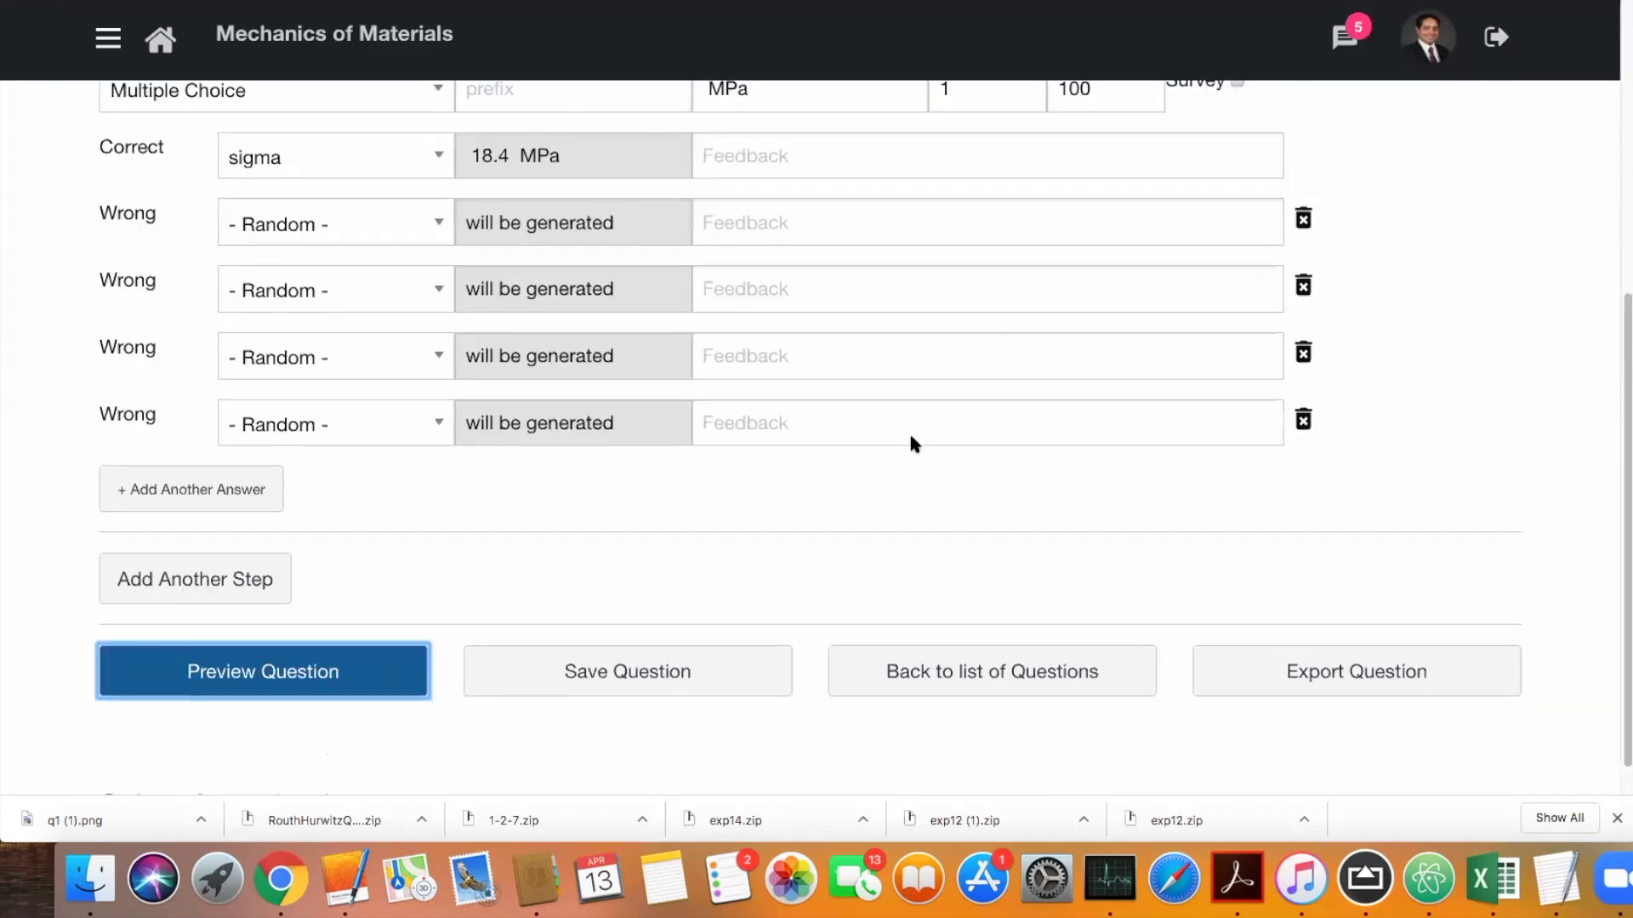
Copy the sentence "Calculate the maximum bending stress due to the applied load." from the problem statement
scroll(910, 434, "up", 1)
scroll(912, 437, "up", 3)
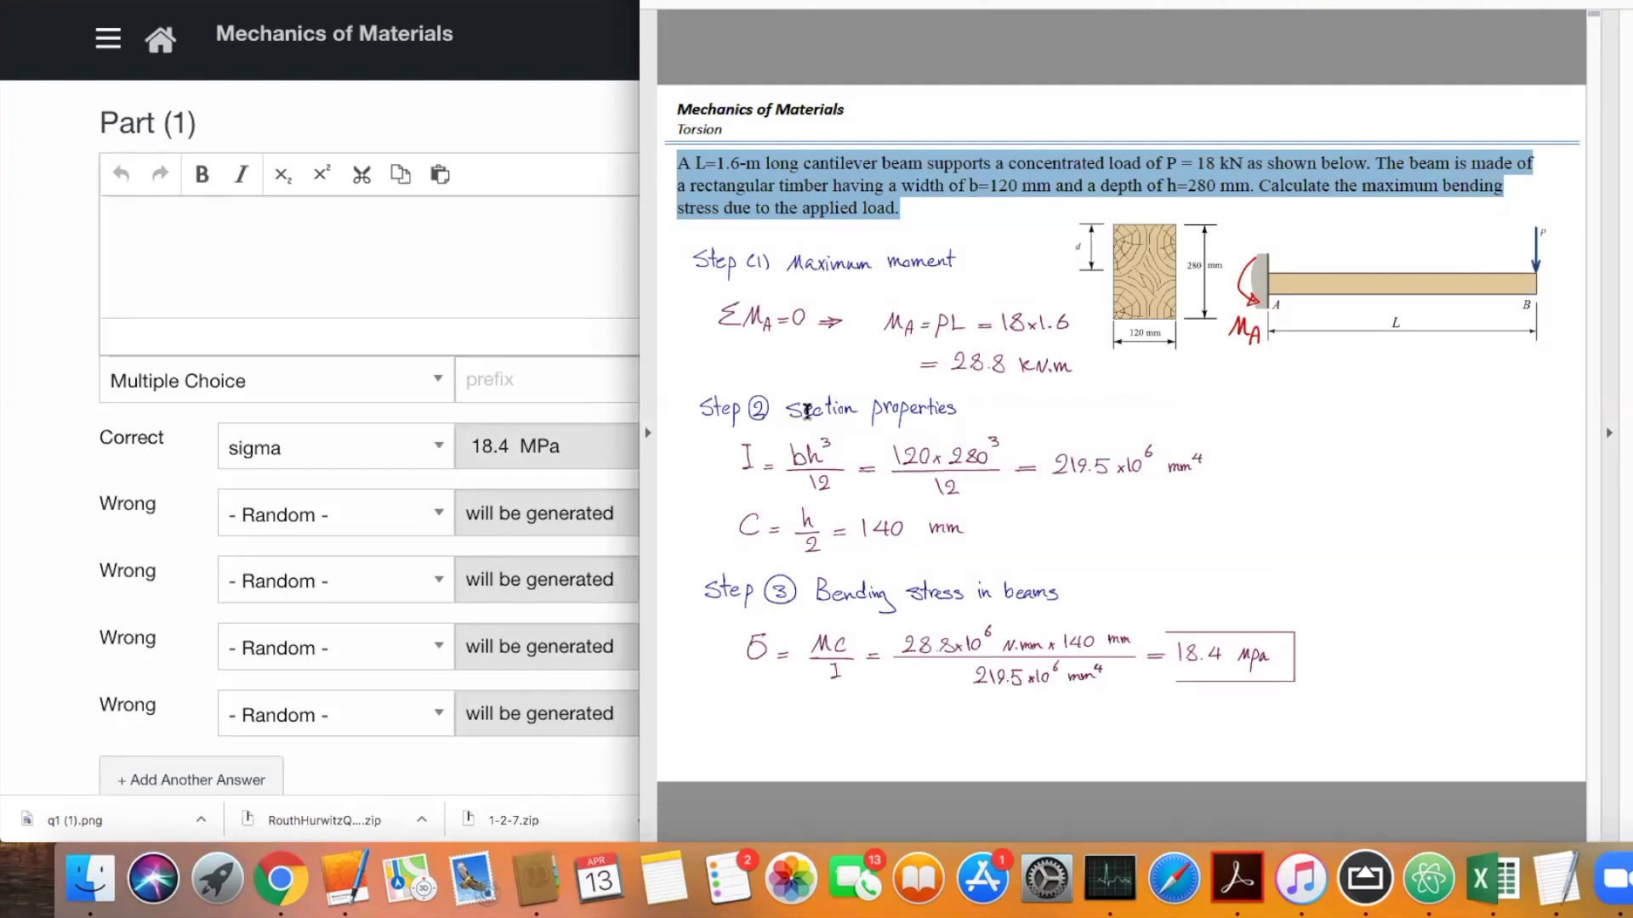
left_click(412, 280)
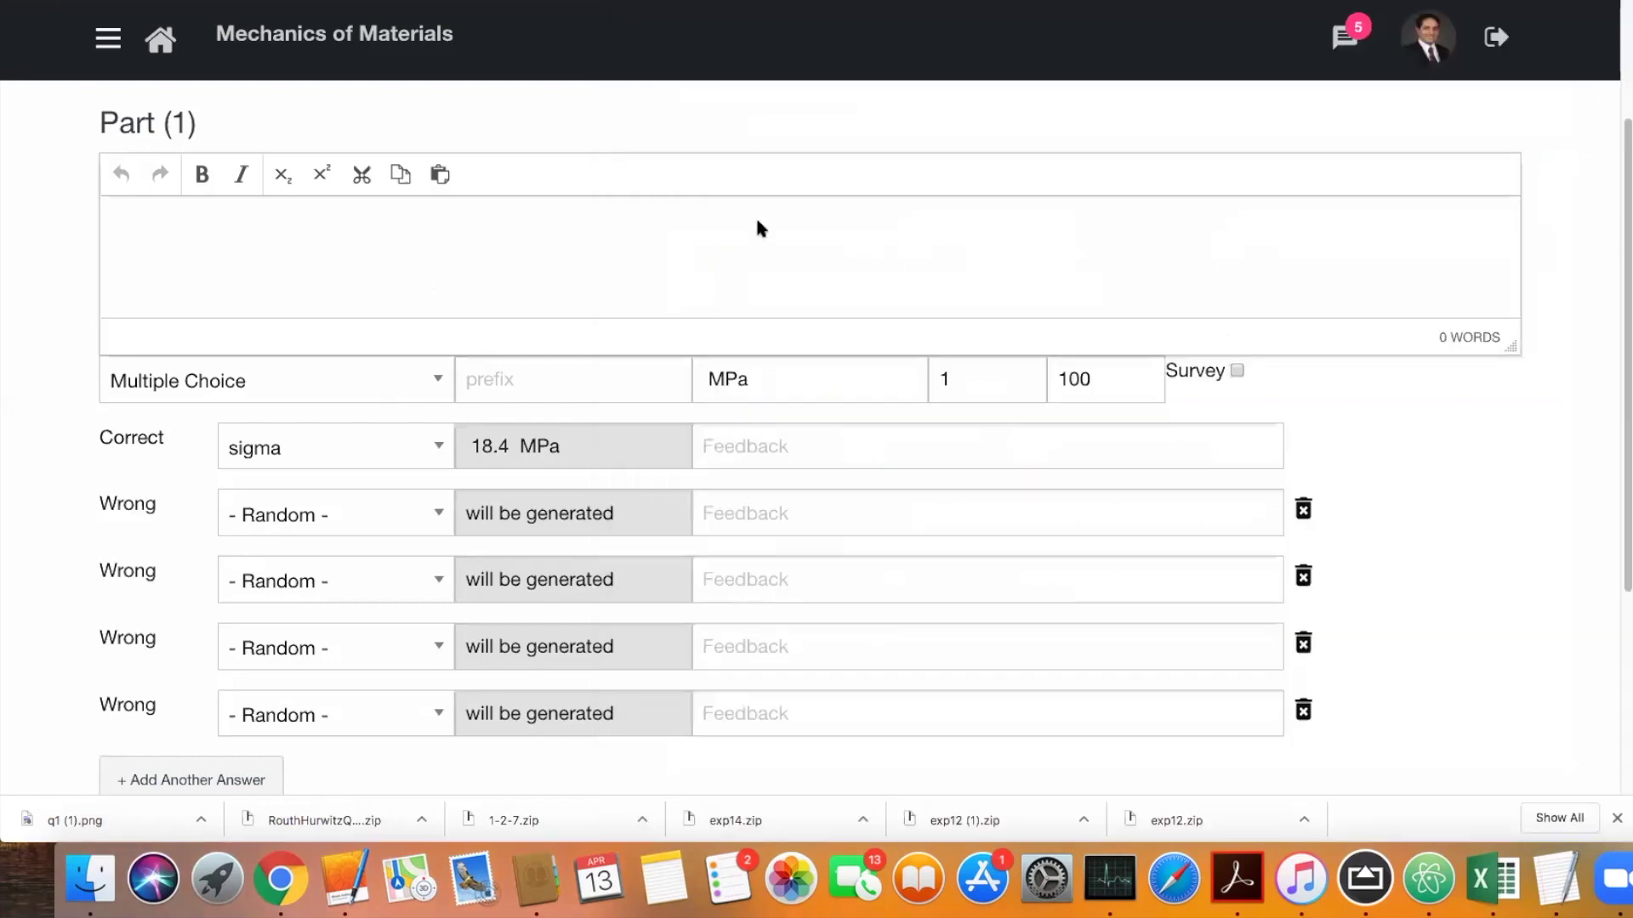
scroll(756, 223, "up", 3)
left_click(699, 234)
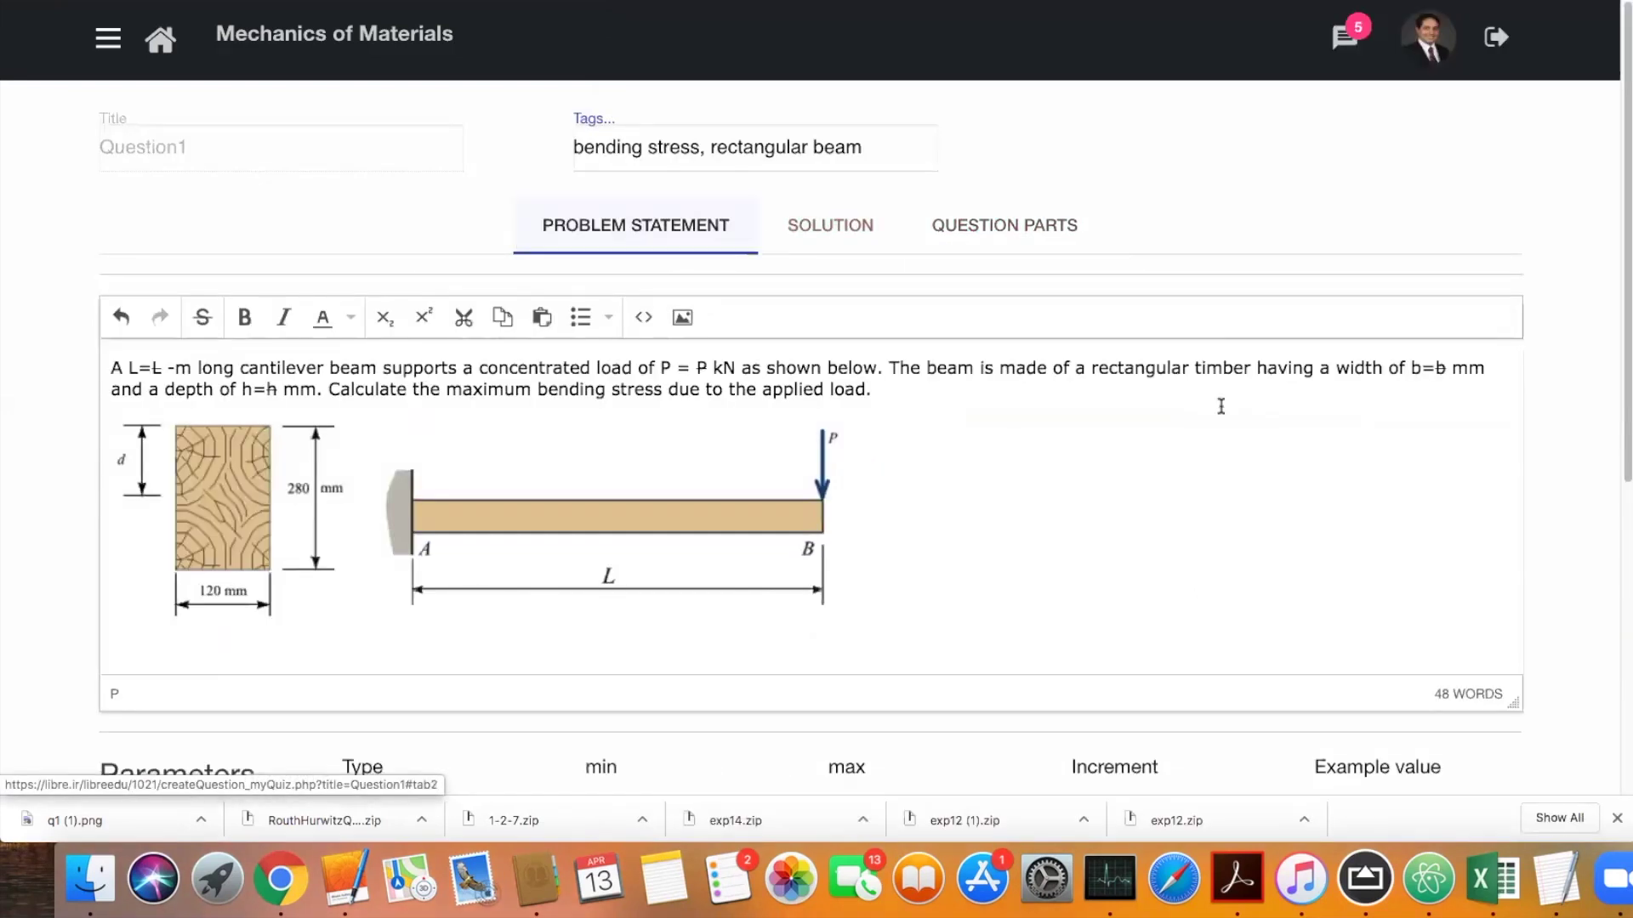
left_click_drag(330, 388, 871, 395)
key("super+c")
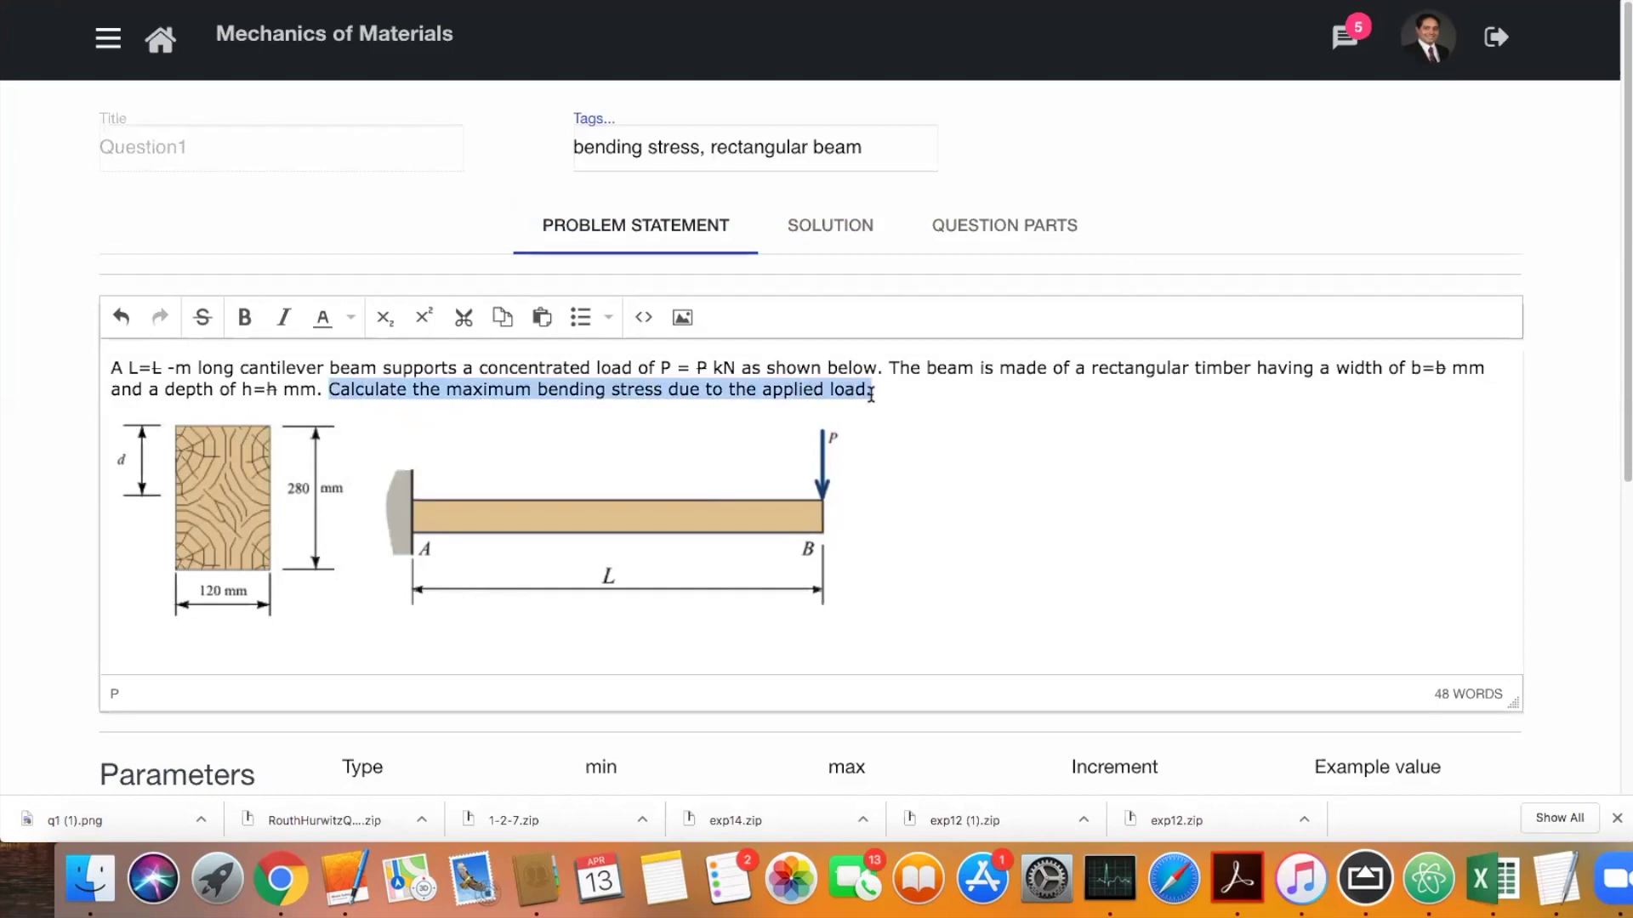
Return to the question parts and add a second part to the question
left_click(995, 228)
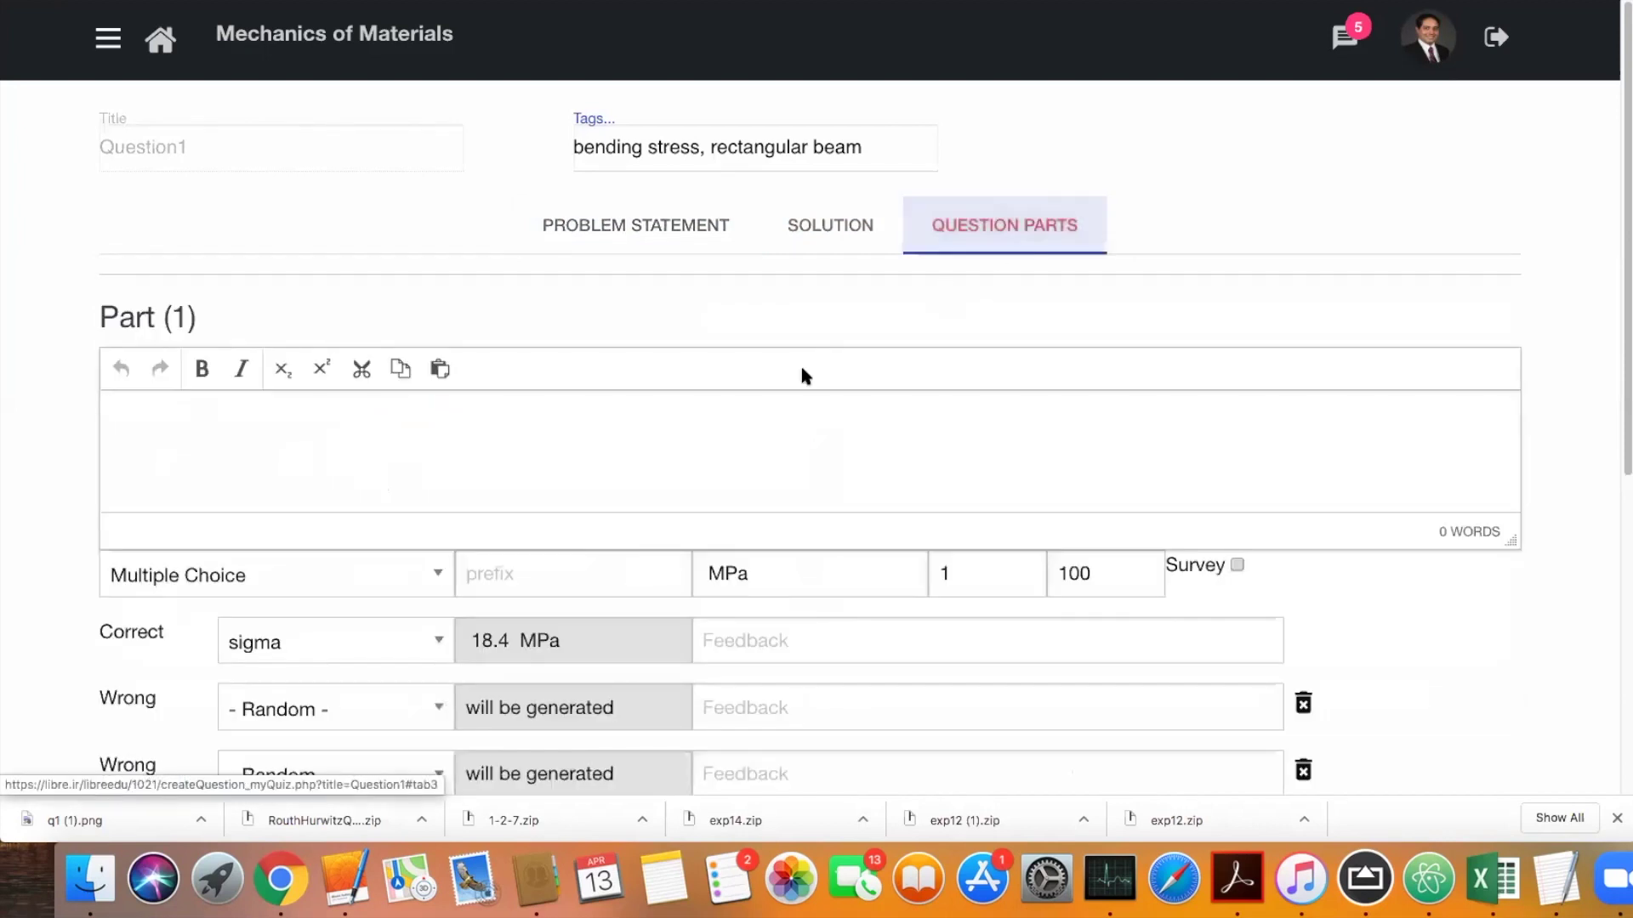
scroll(782, 383, "down", 5)
left_click(227, 627)
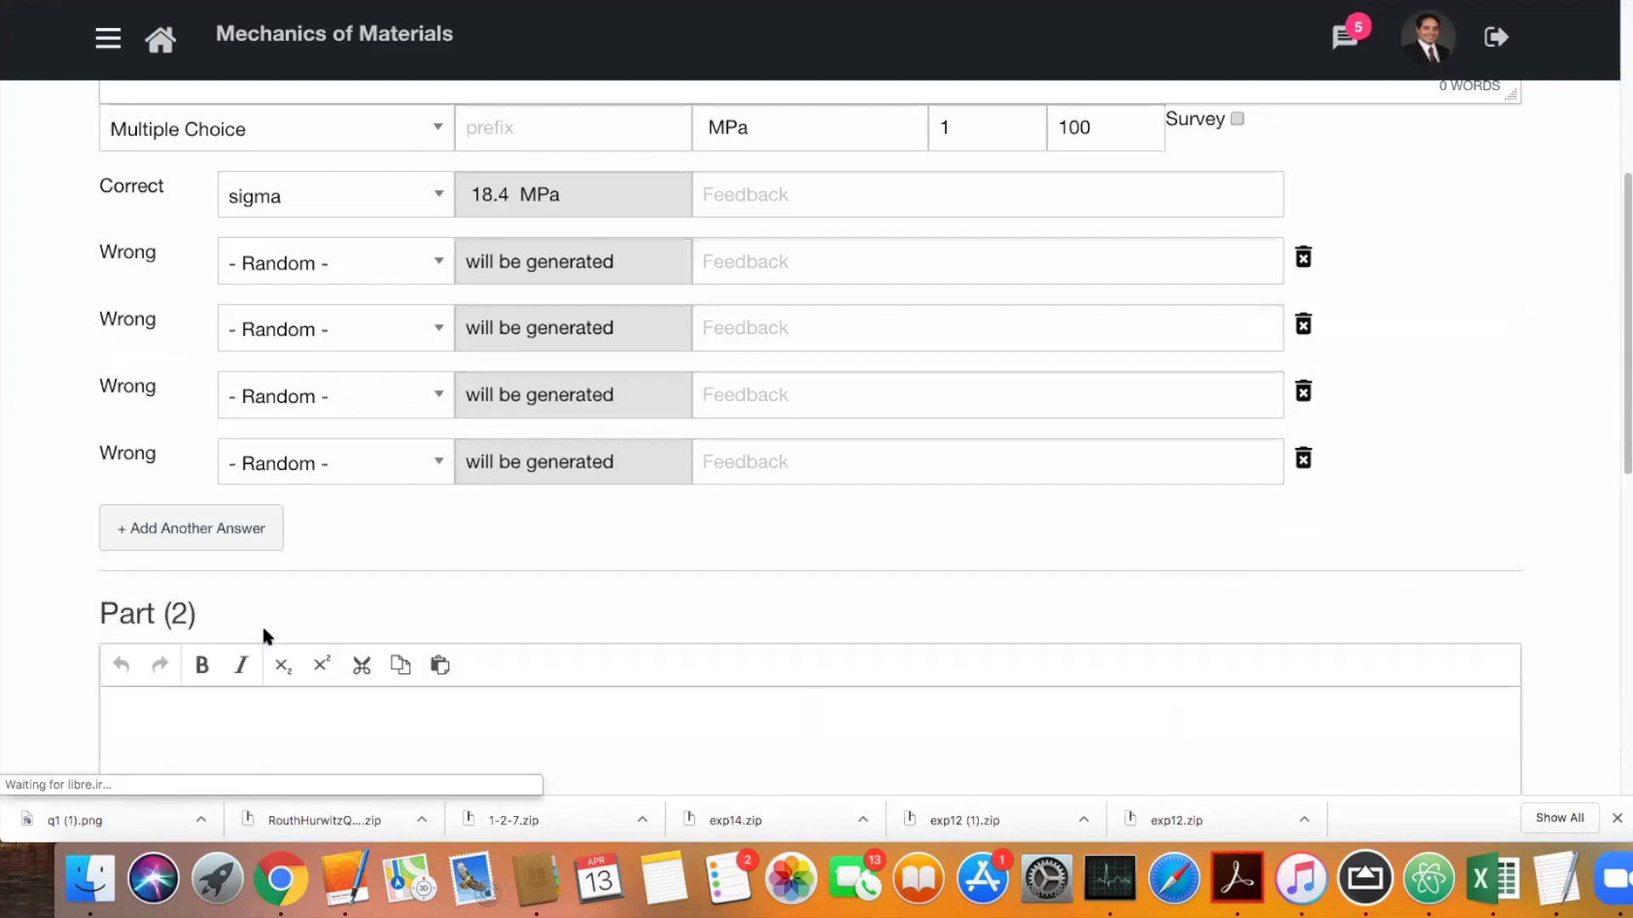
Paste the copied sentence as Part (2)'s text and set its correct answer to sigma with the suffix MPa
key("super+v")
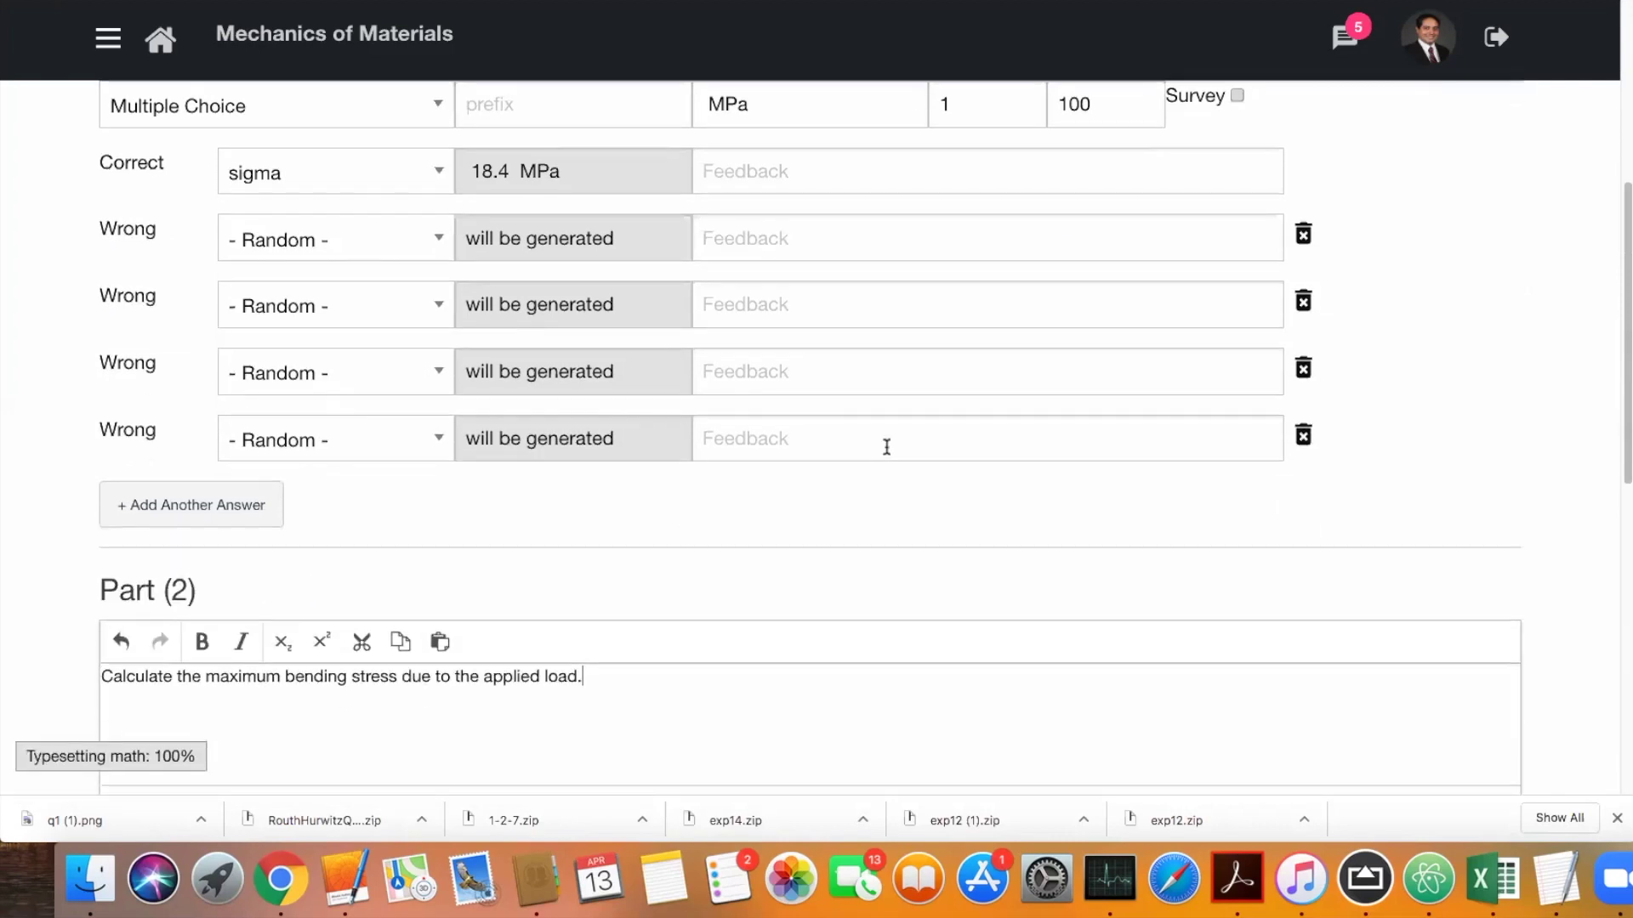
scroll(882, 445, "down", 5)
scroll(425, 579, "down", 2)
left_click(390, 534)
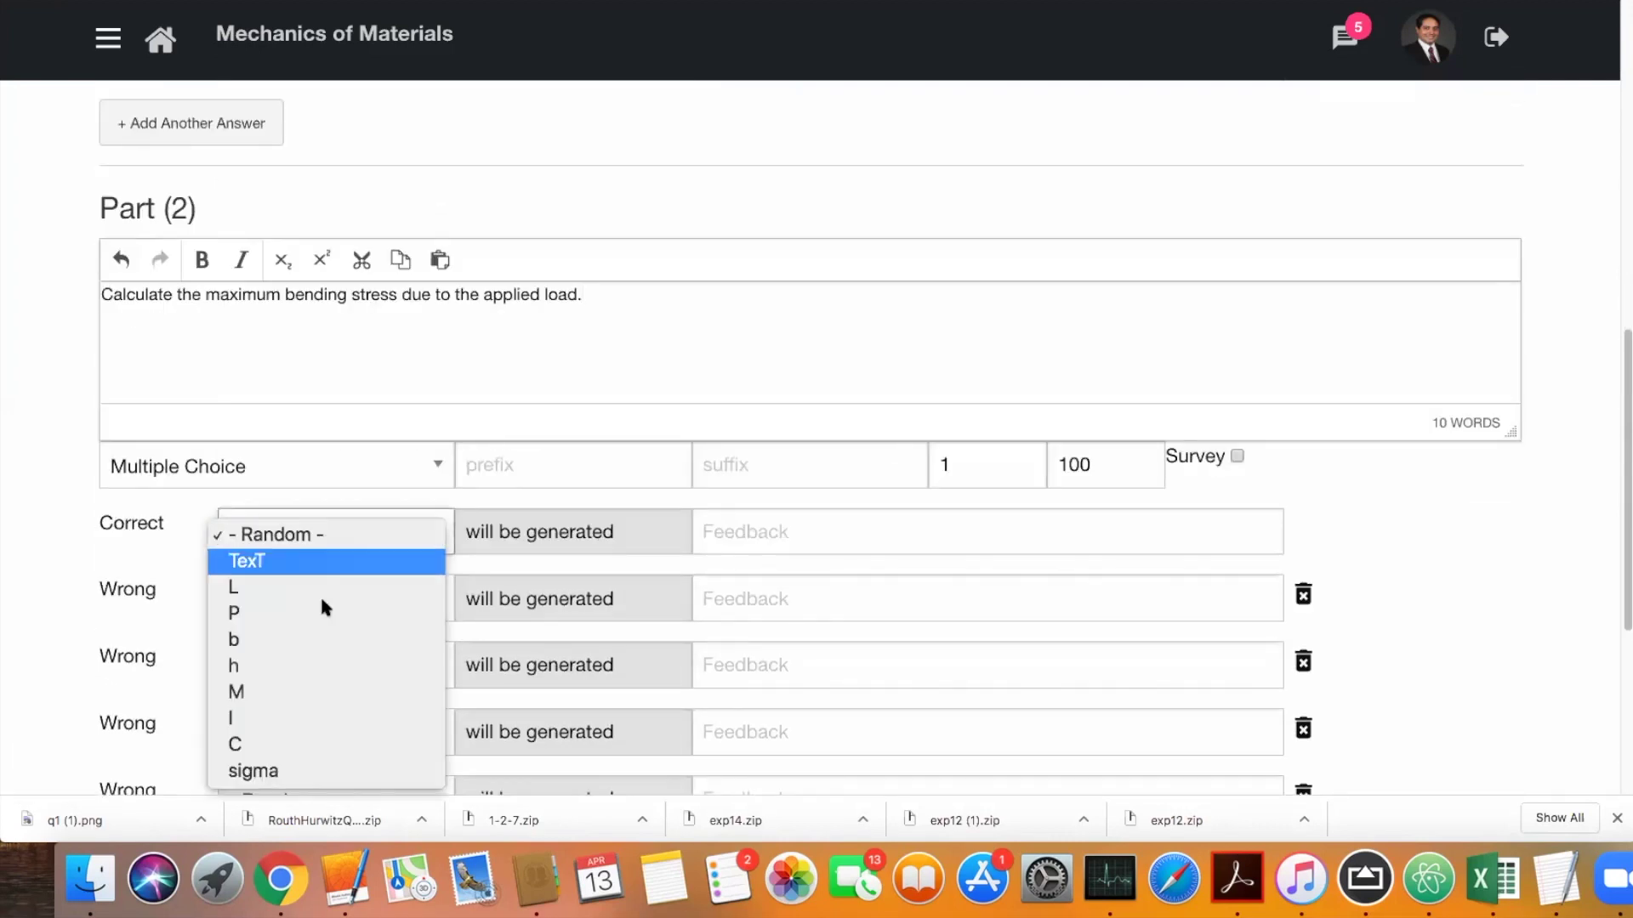
left_click(266, 771)
left_click(718, 466)
type("MPa")
left_click(989, 464)
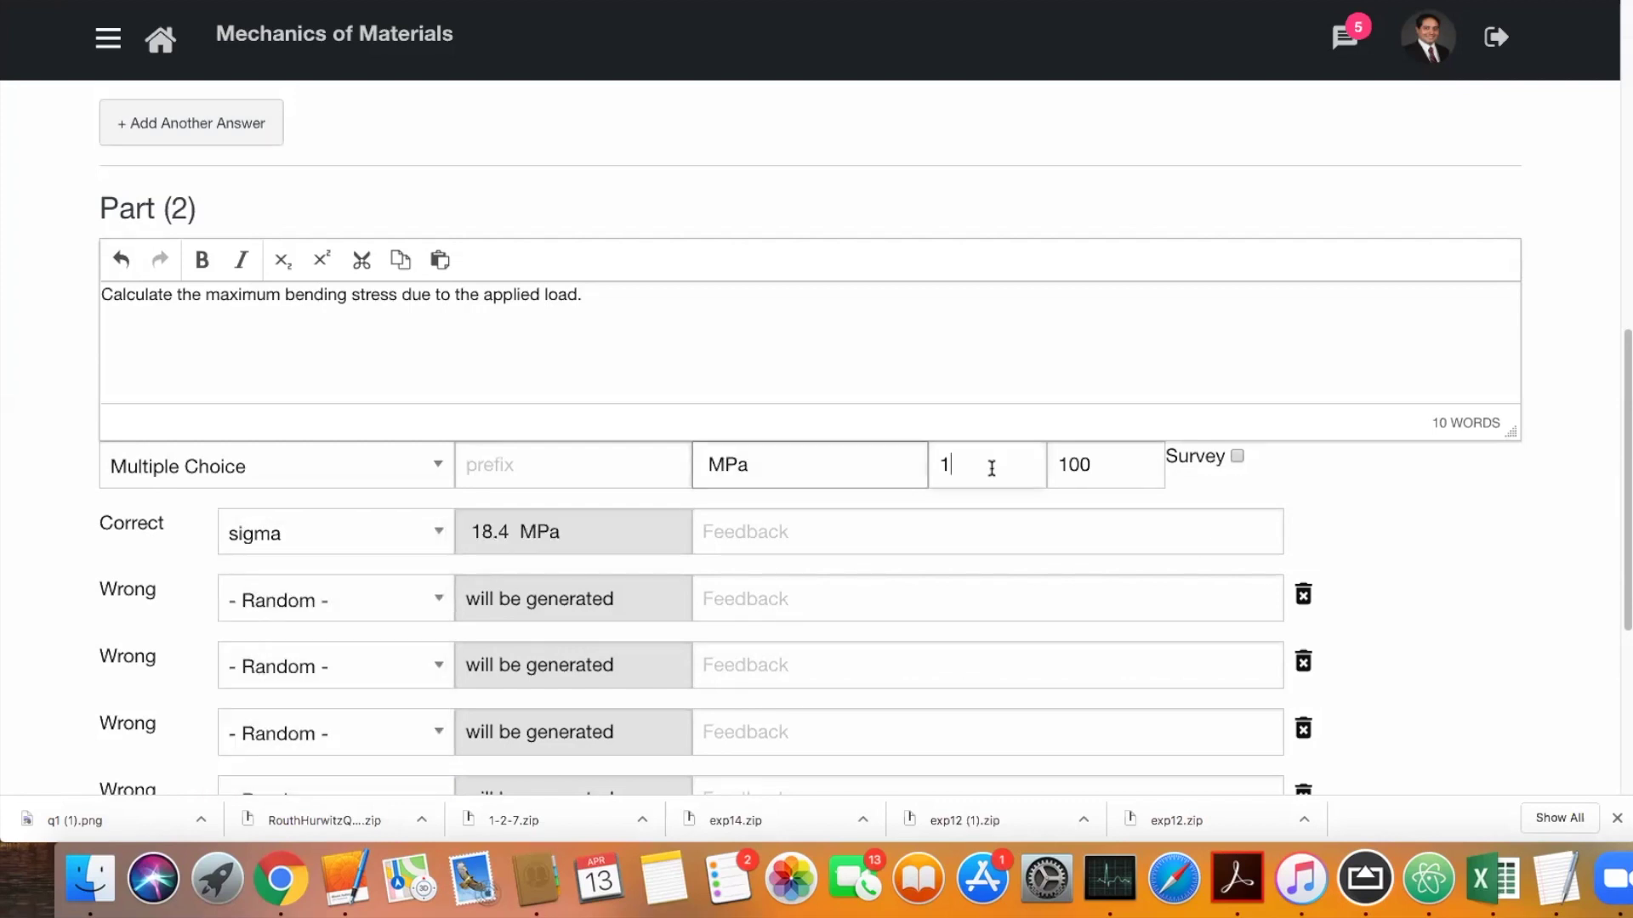
Enter "What is the moment of inertia?" as Part (1)'s text and choose I as its correct answer
scroll(1409, 534, "up", 1)
scroll(1411, 545, "up", 8)
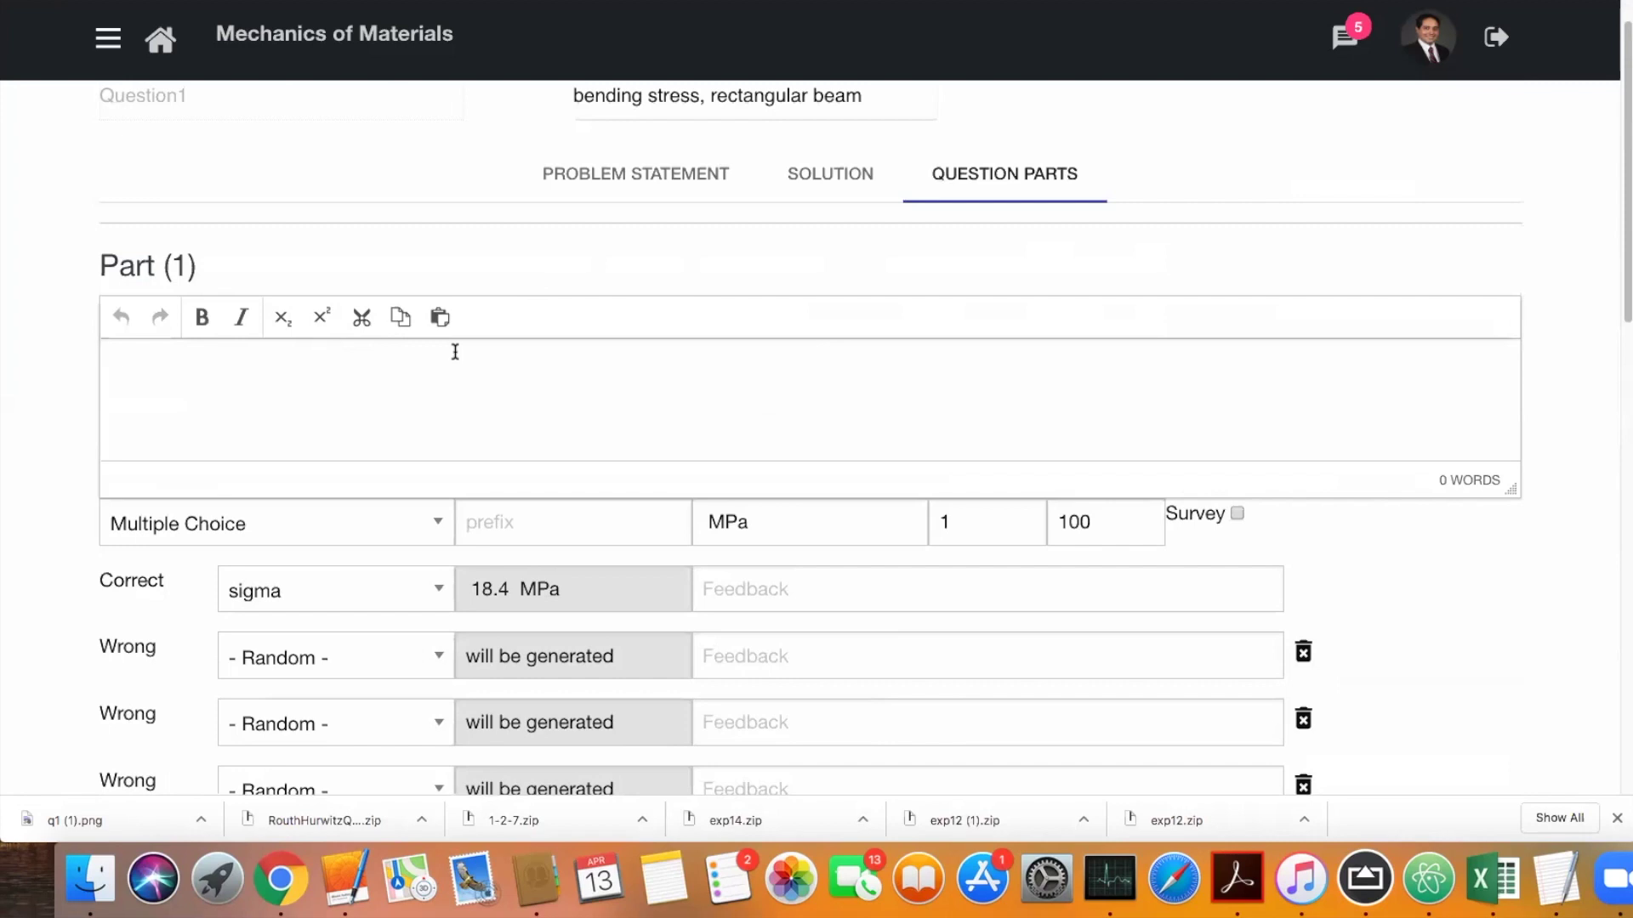
left_click(455, 352)
type("What is the moment of inertia?")
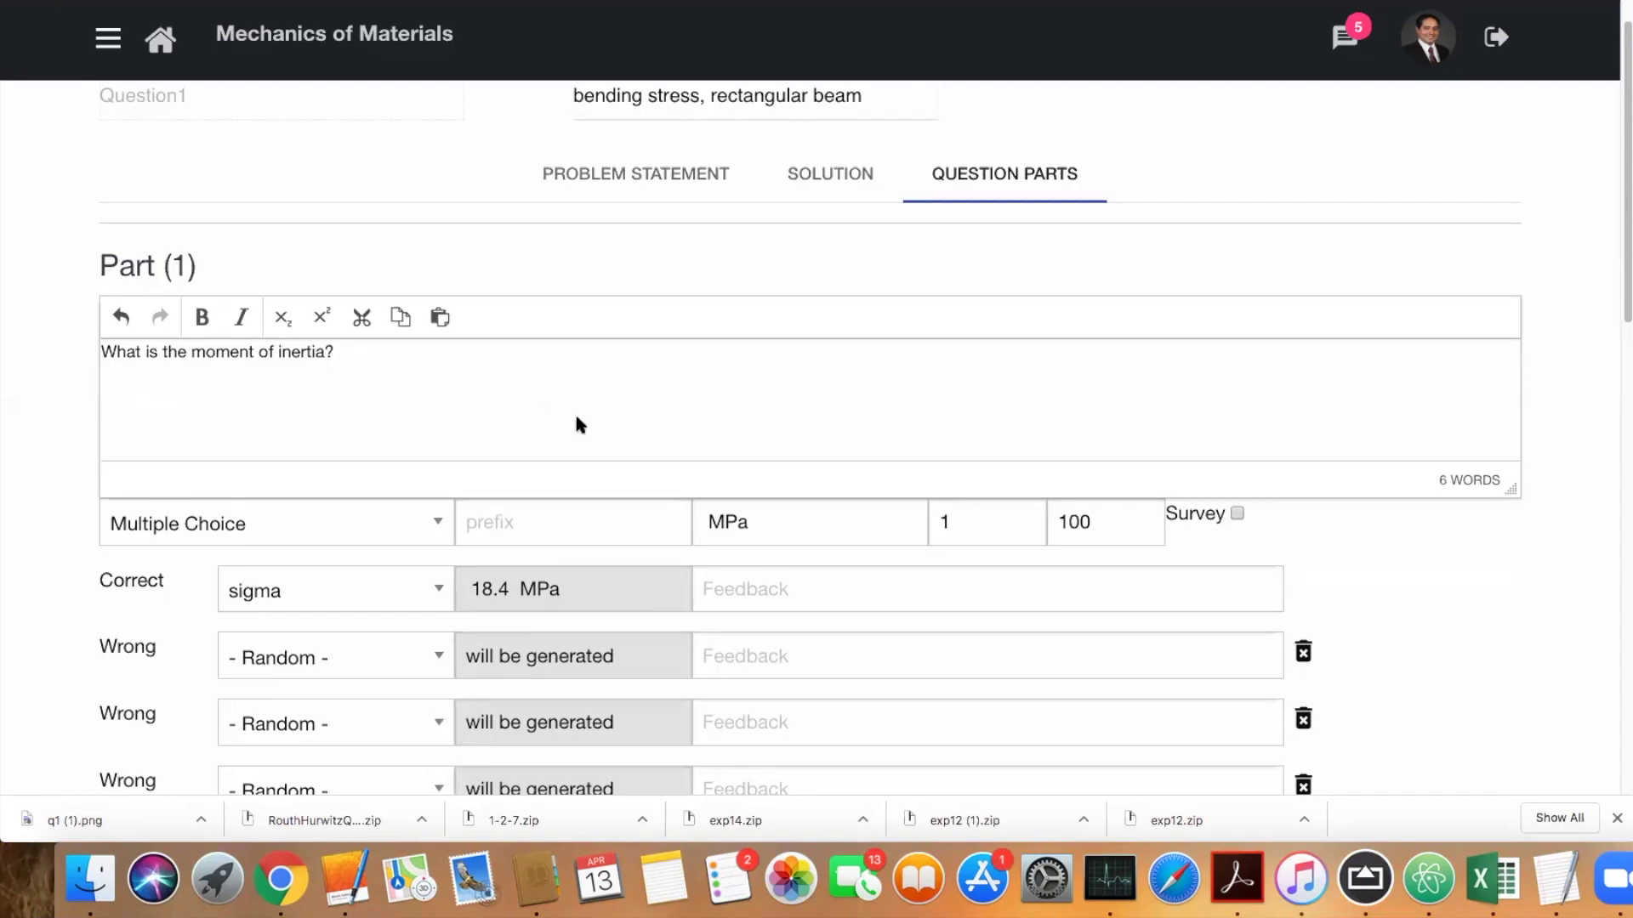
left_click(412, 587)
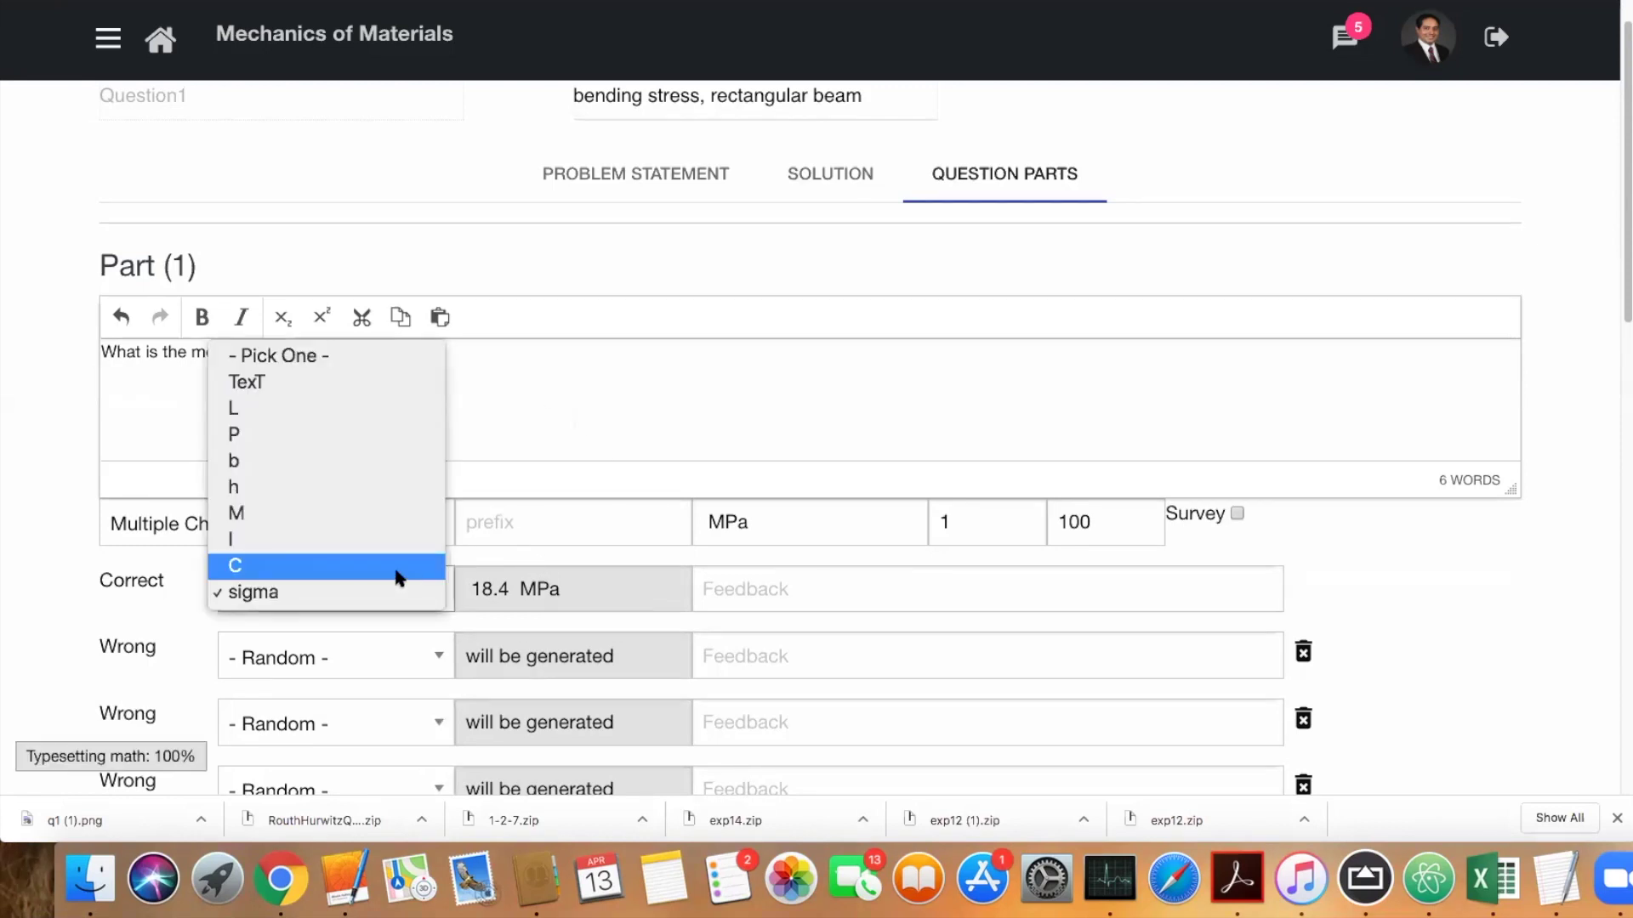
left_click(294, 541)
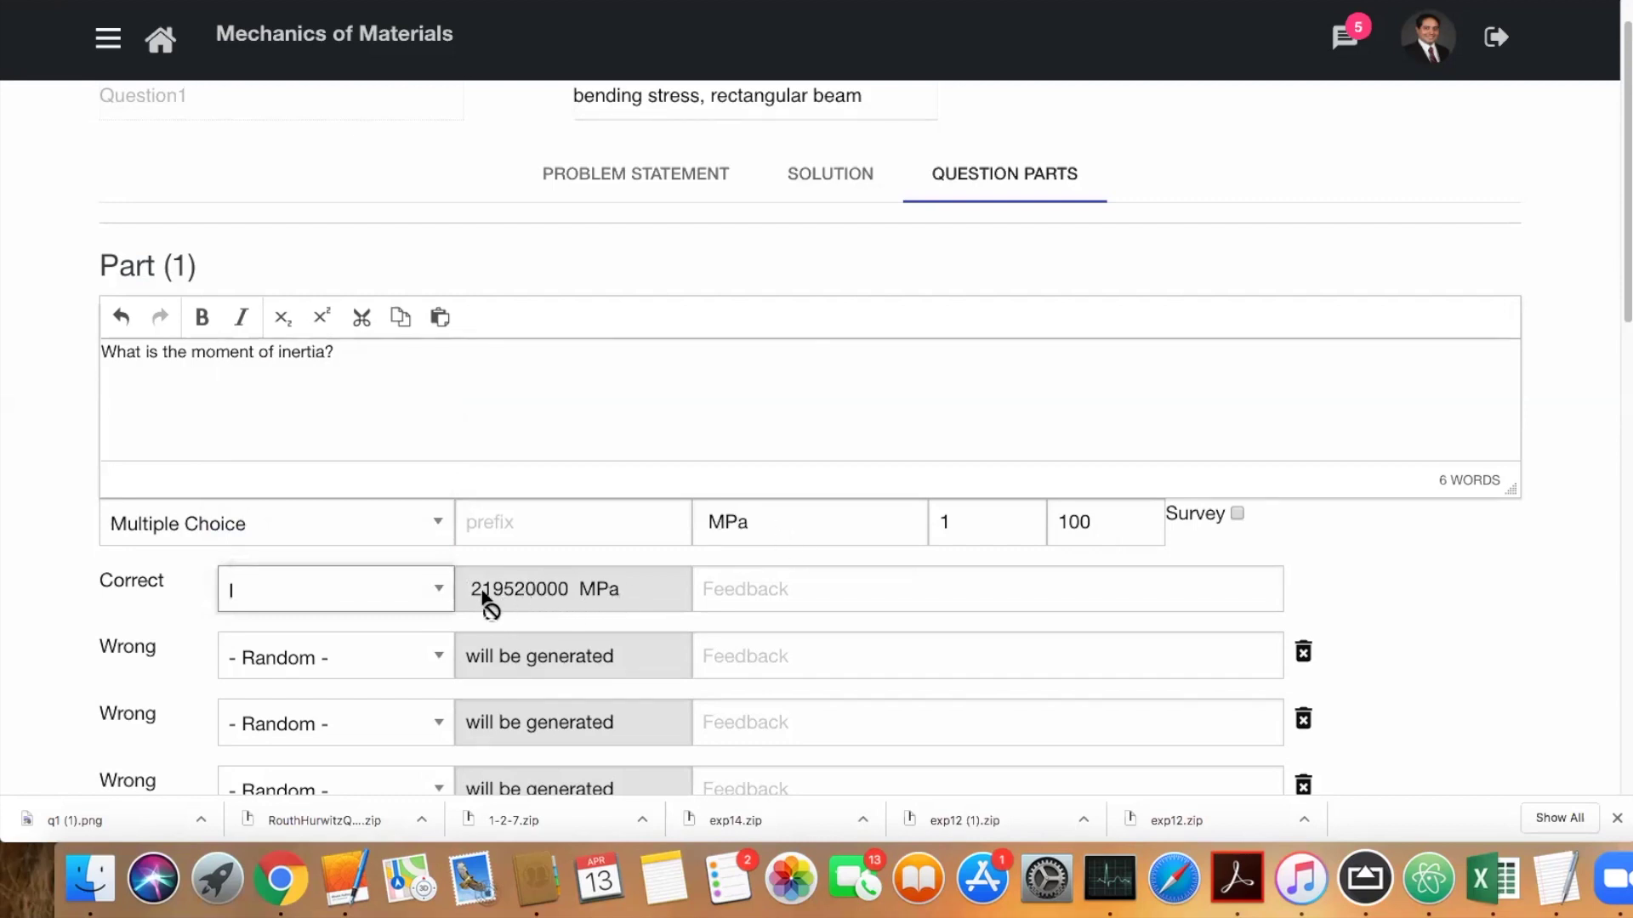
Add the line "Ie6 = I/1e6" below the bending stress formula in the solution and format it as an equation
left_click(797, 169)
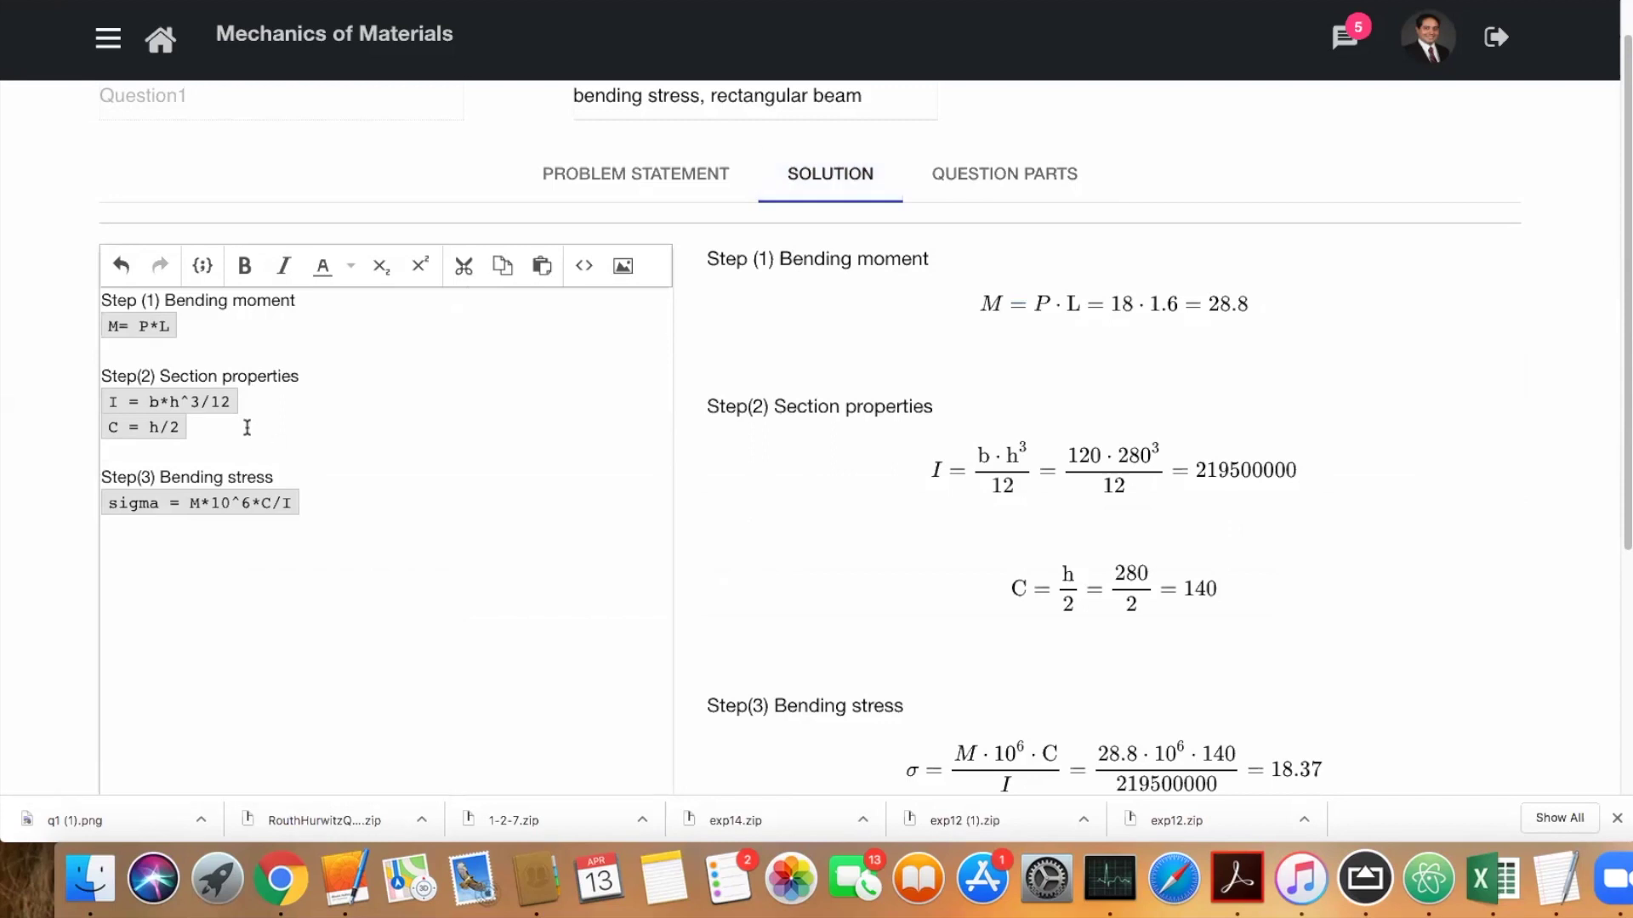
left_click(240, 552)
type("le6")
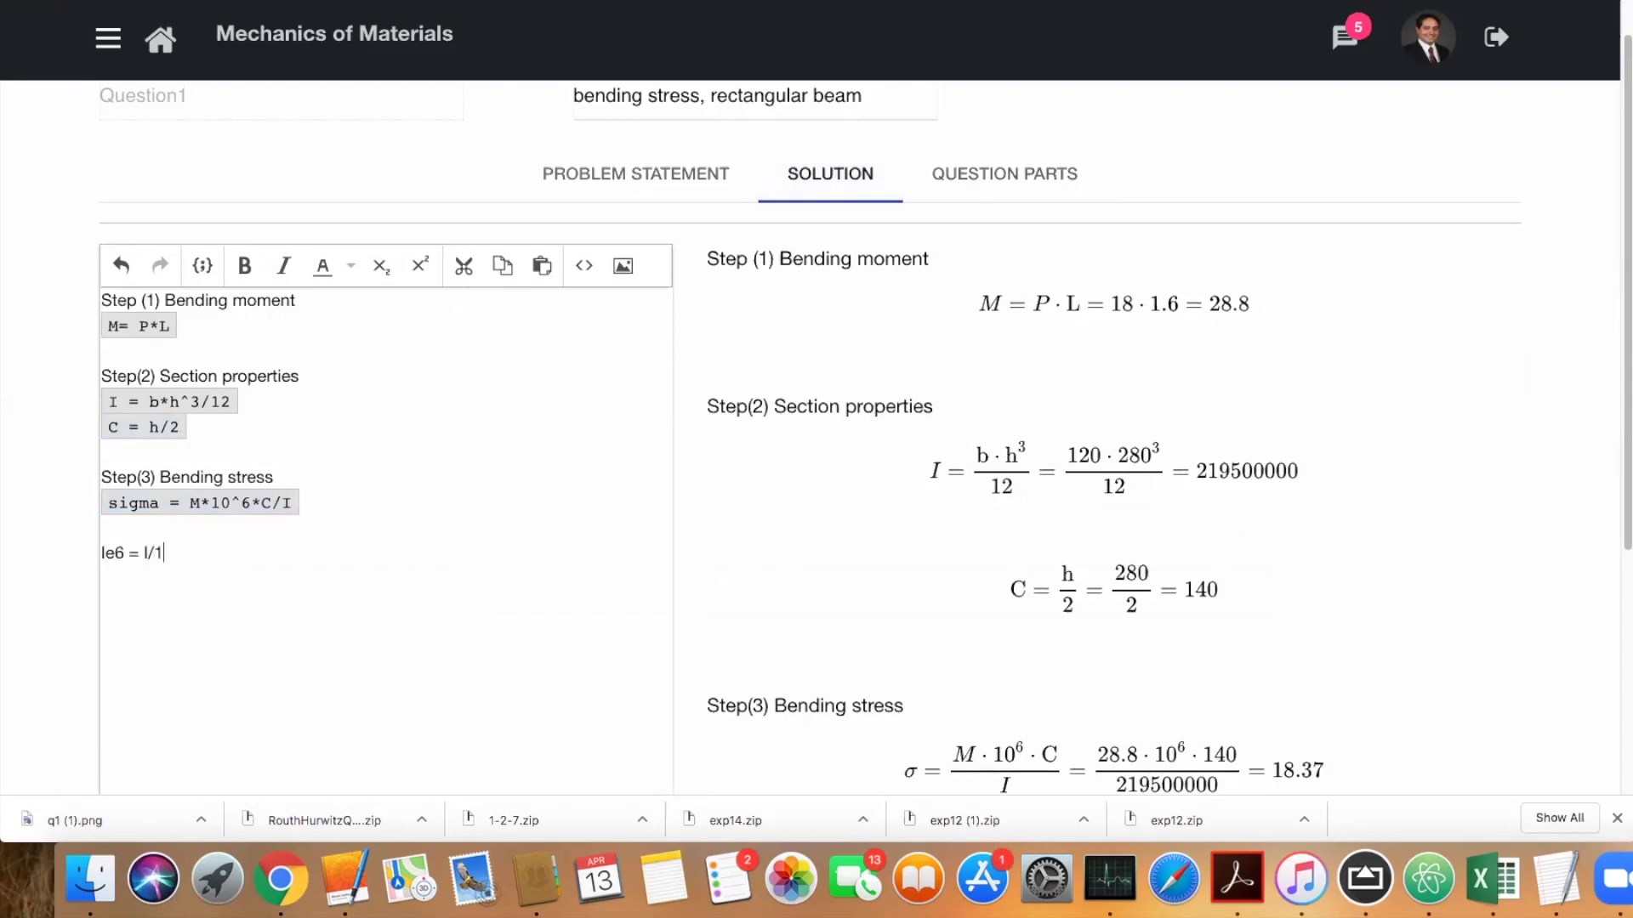
key("shift+super+Left")
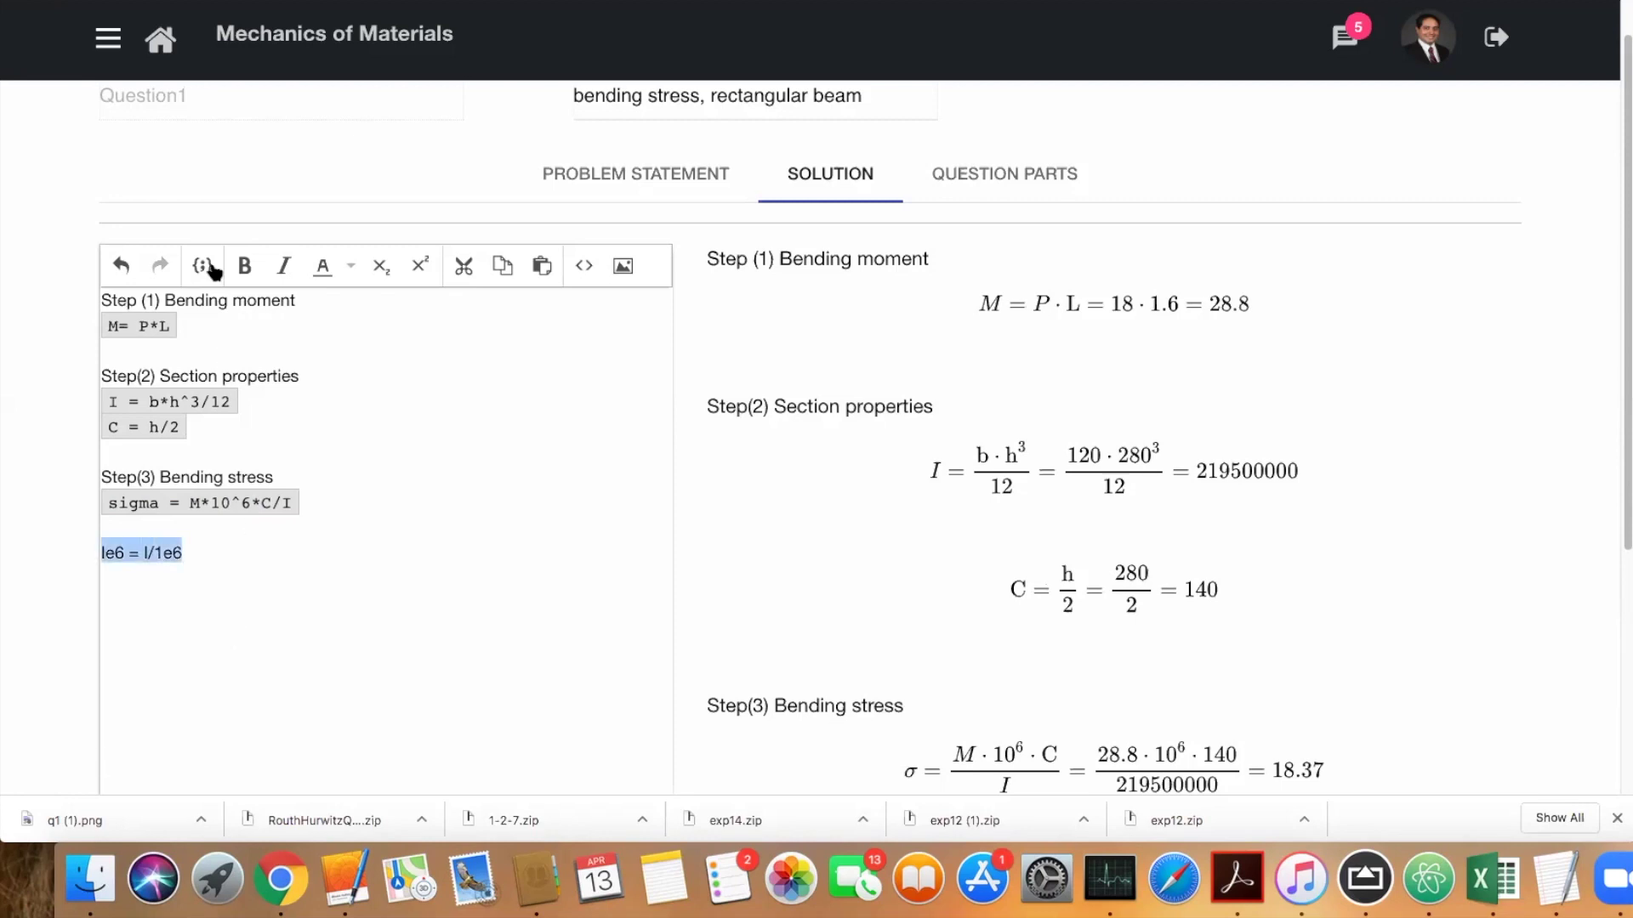
left_click(204, 266)
scroll(1153, 585, "down", 5)
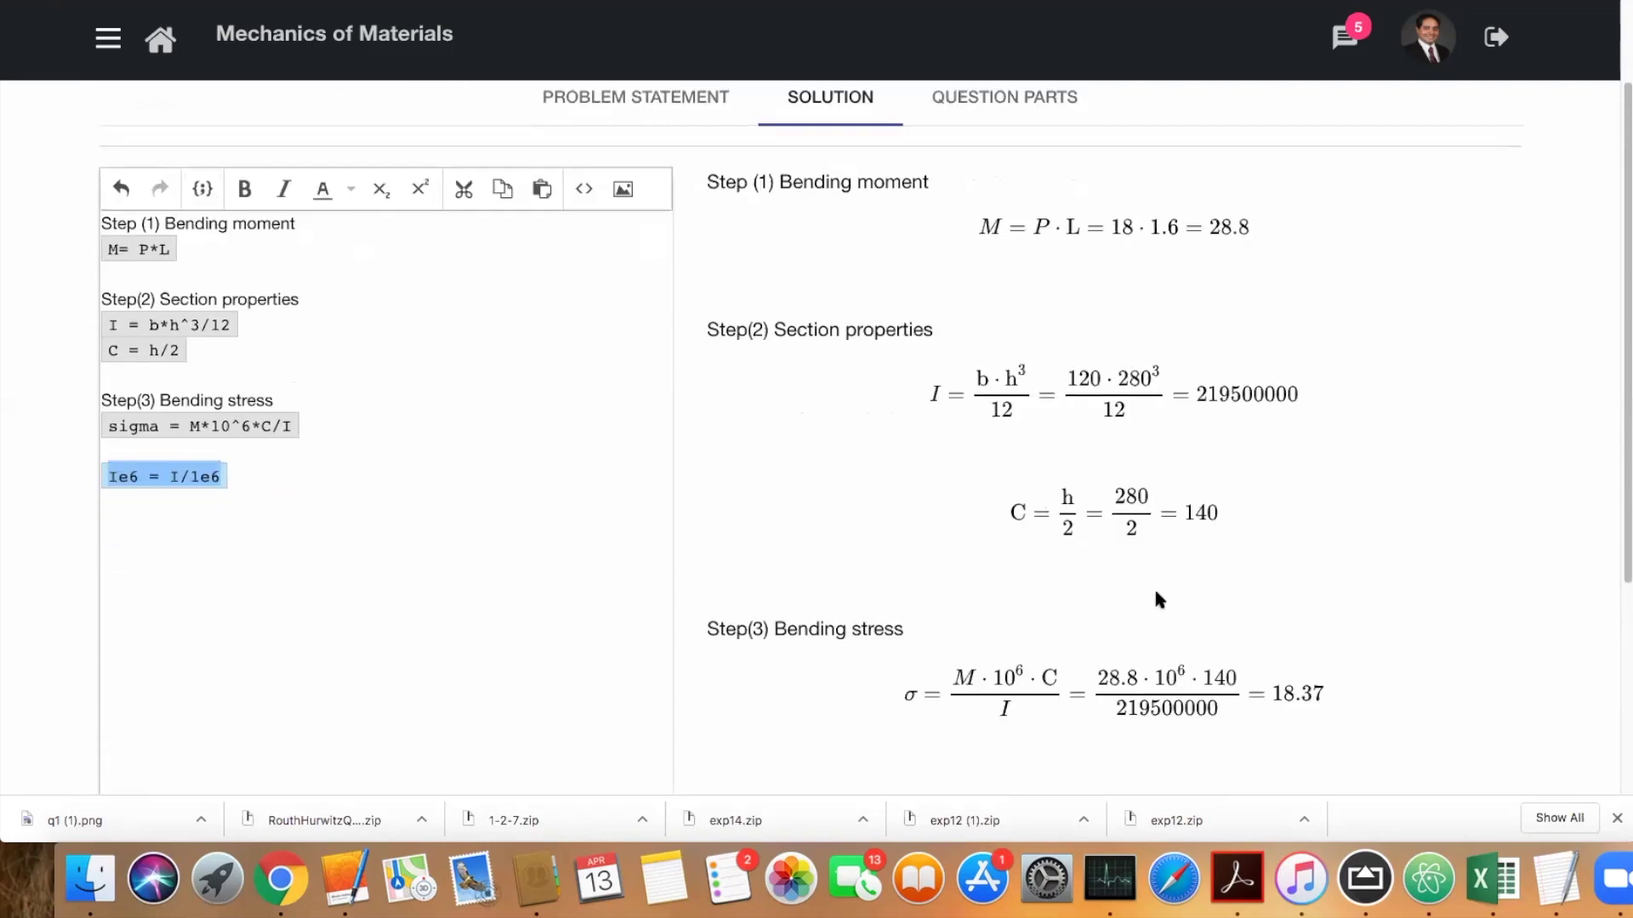
Return to the question parts and change Part (1)'s correct answer to the variable Ie6
scroll(1262, 558, "up", 10)
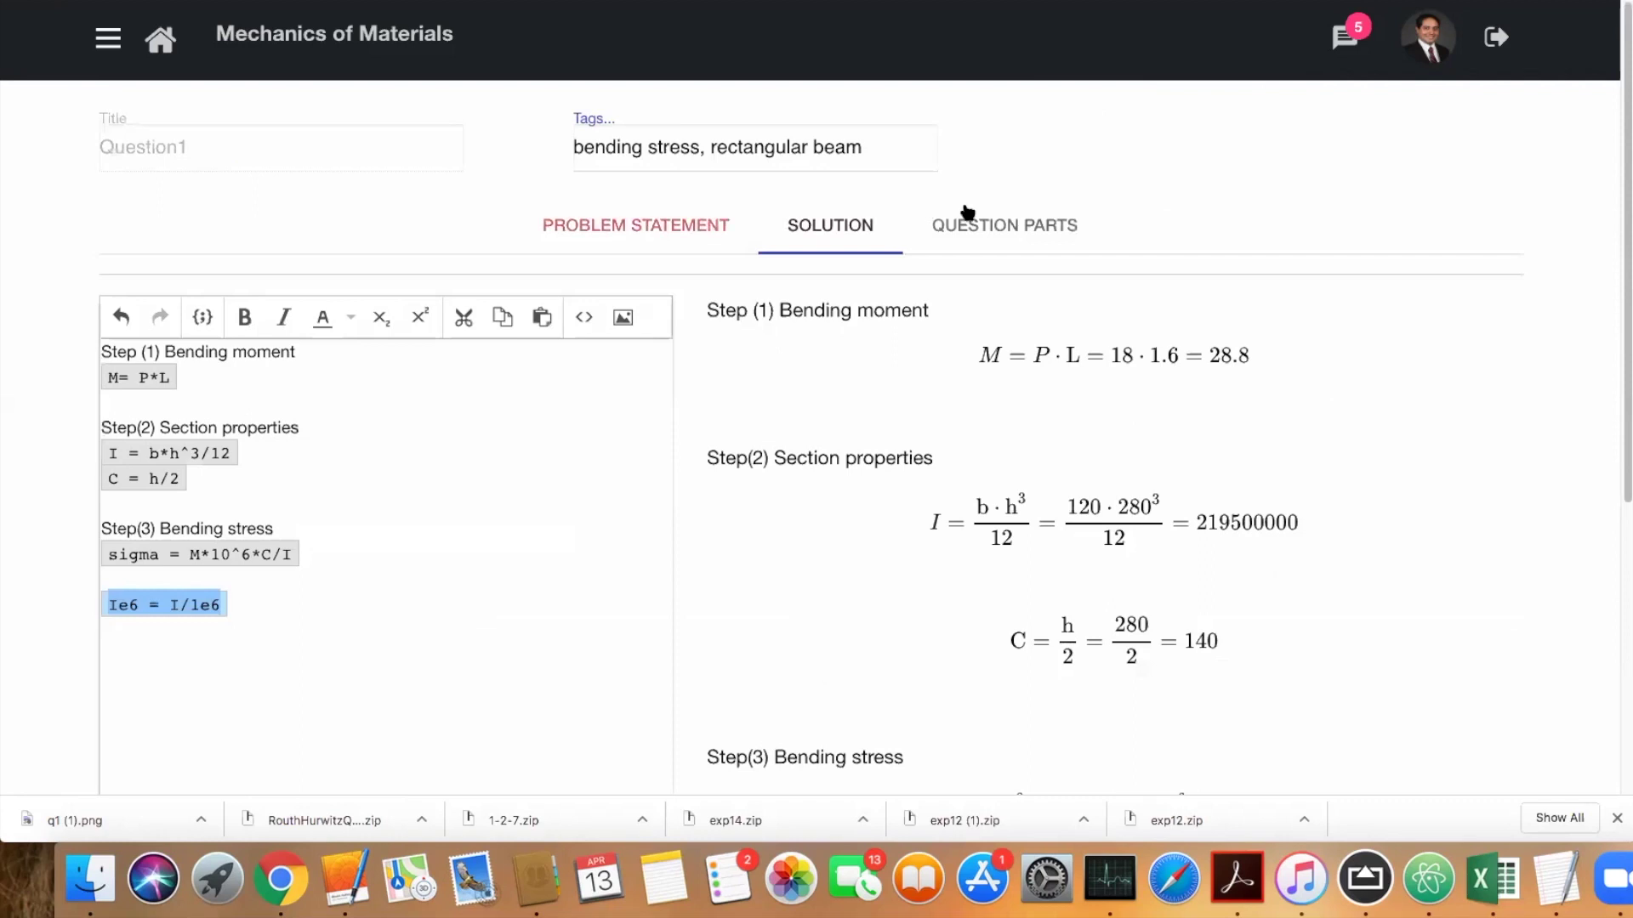
left_click(970, 217)
left_click(383, 642)
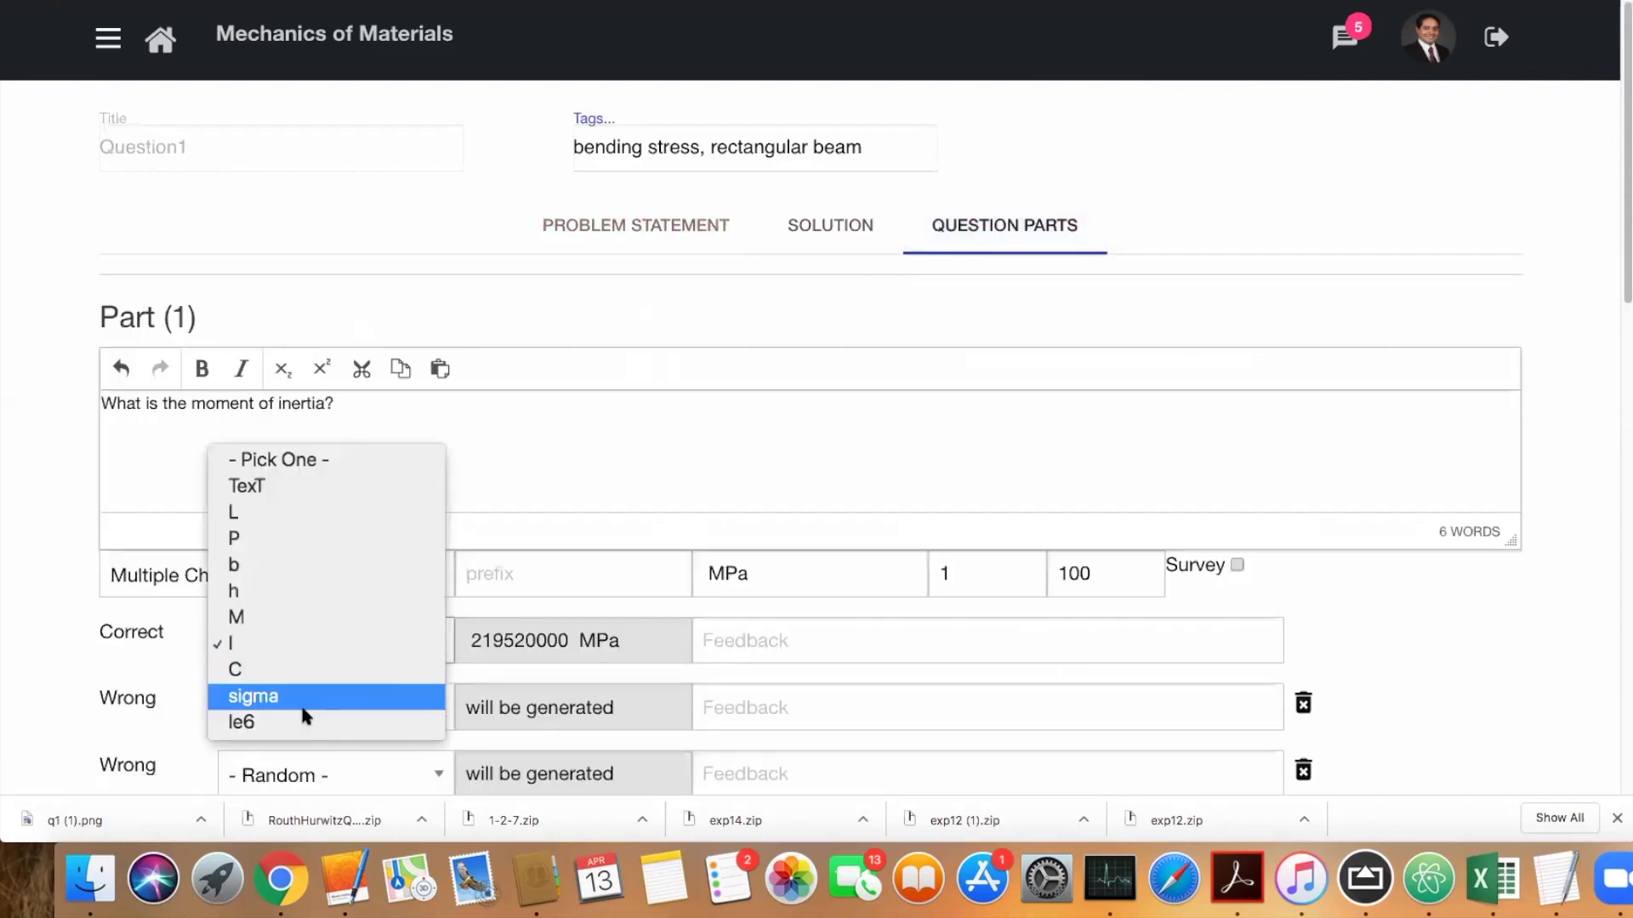
left_click(310, 718)
Replace Part (1)'s unit suffix with the HTML text "&times; 10<sup>6</sup>"
double_click(766, 576)
type("\\")
key("BackSpace")
type("\\times")
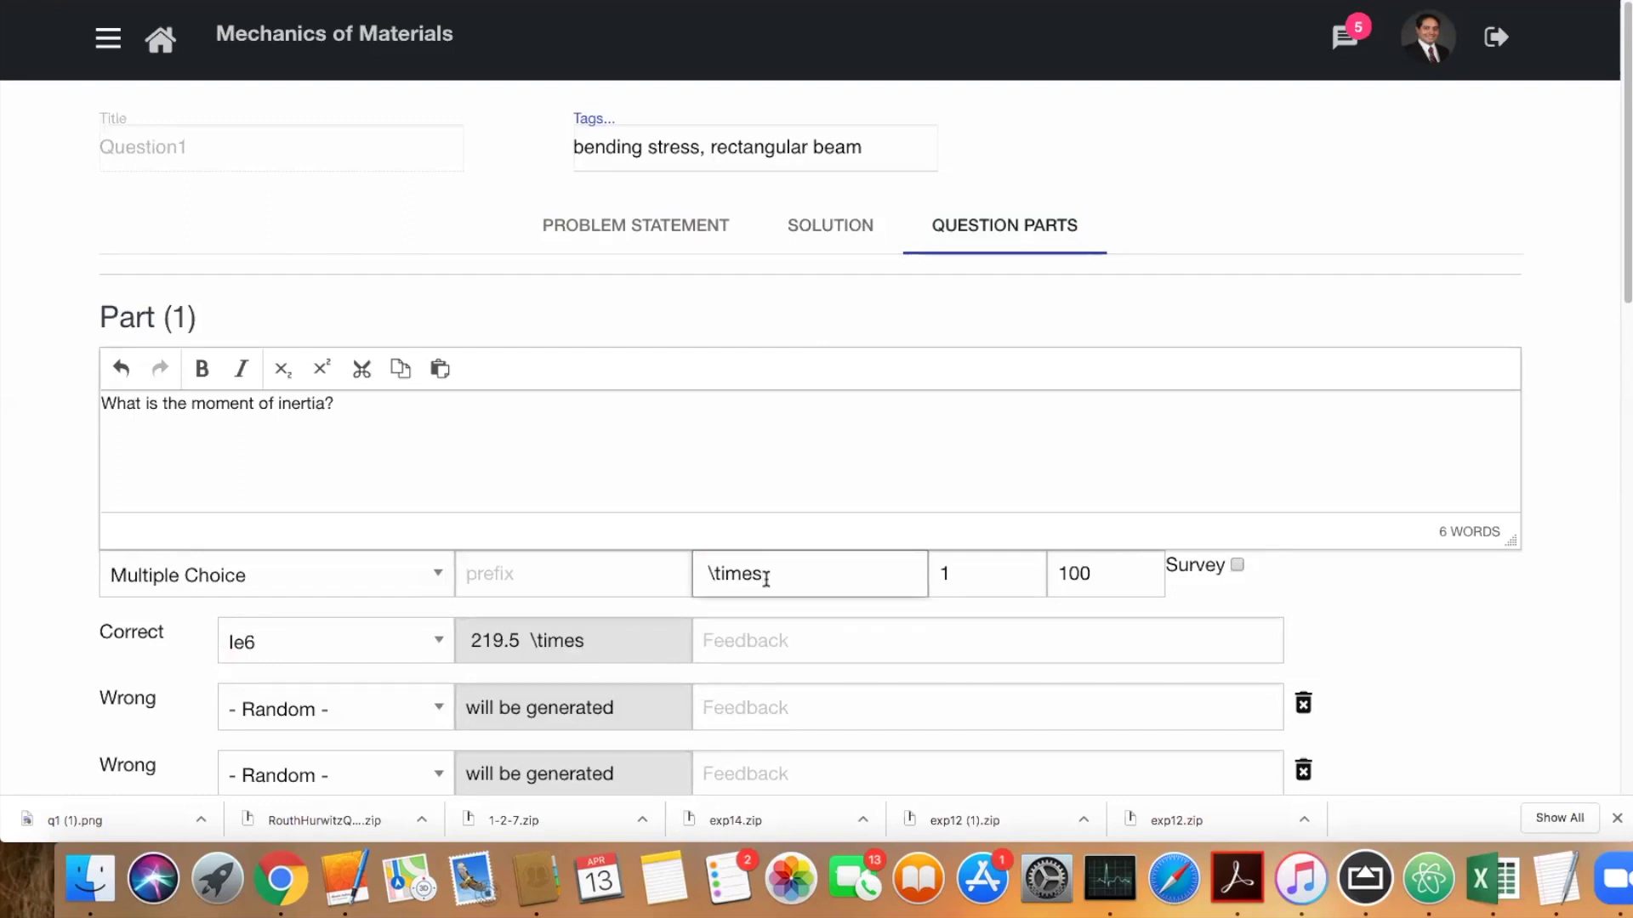
type("; 10<sup>6")
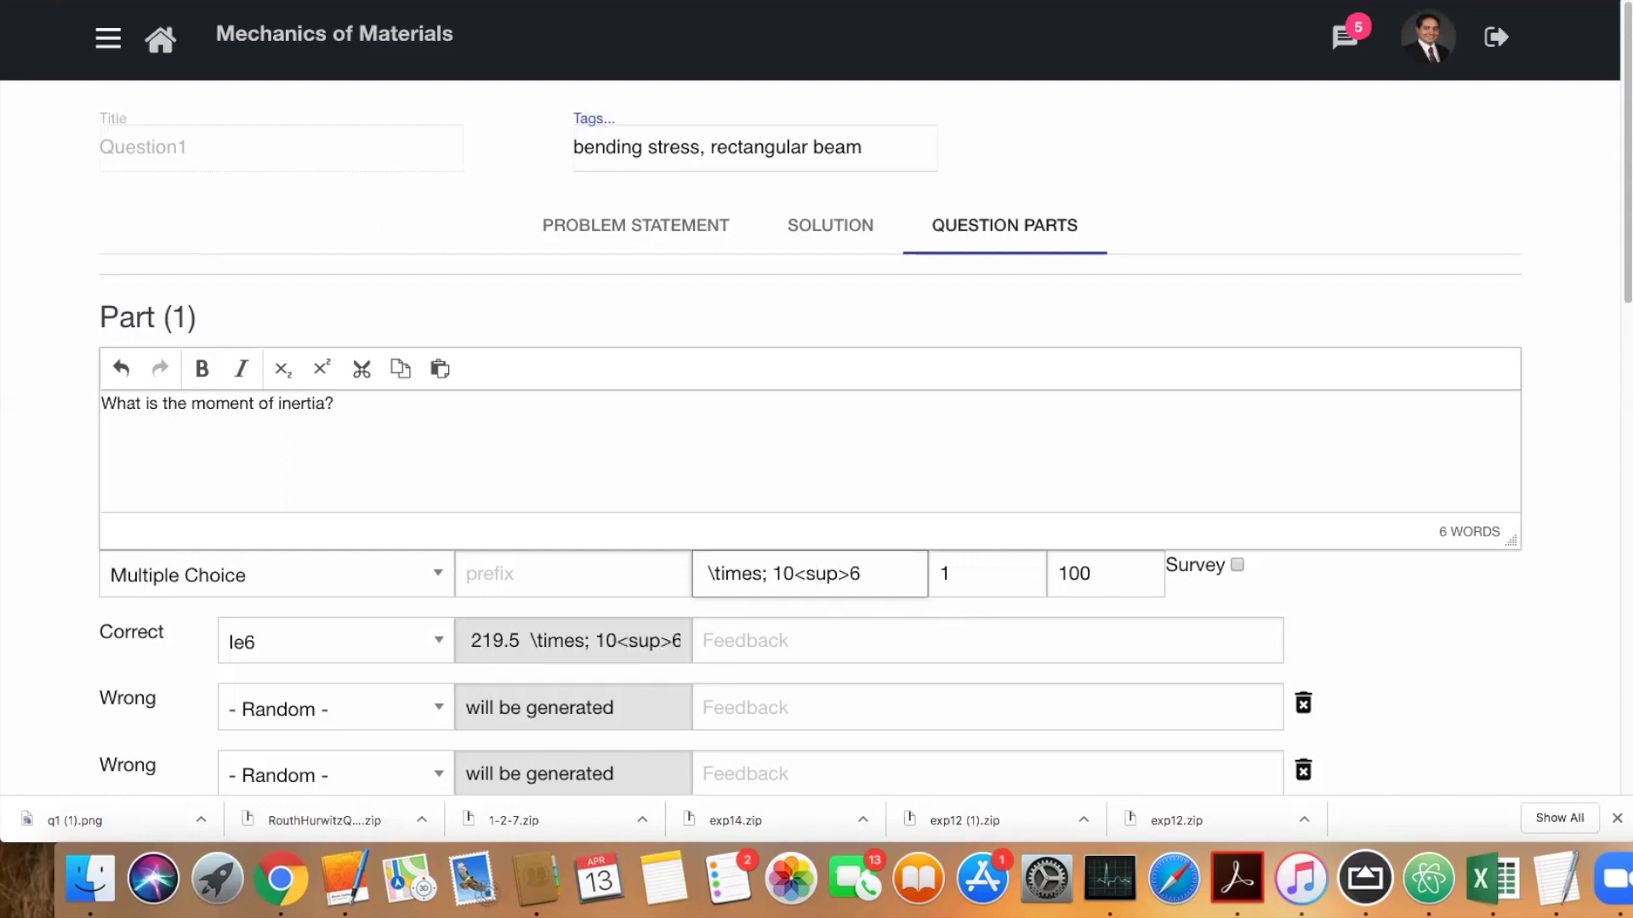
type("</sup>")
scroll(808, 425, "down", 3)
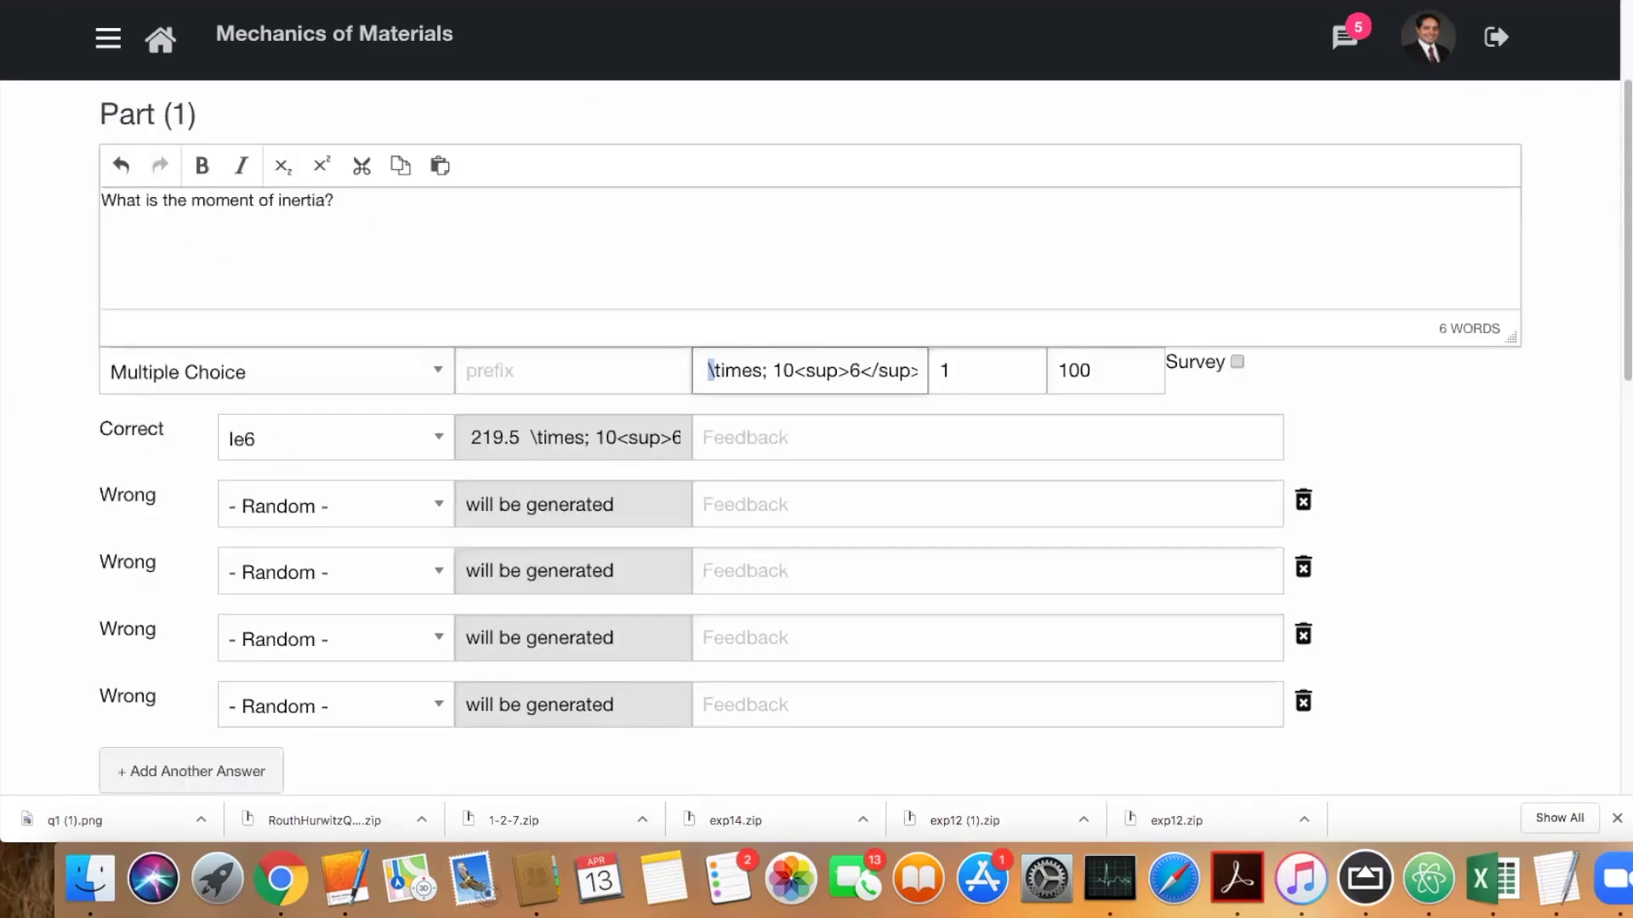
type("&")
Preview the question, examine the answer choices of both parts, and return to the editor
scroll(321, 656, "down", 10)
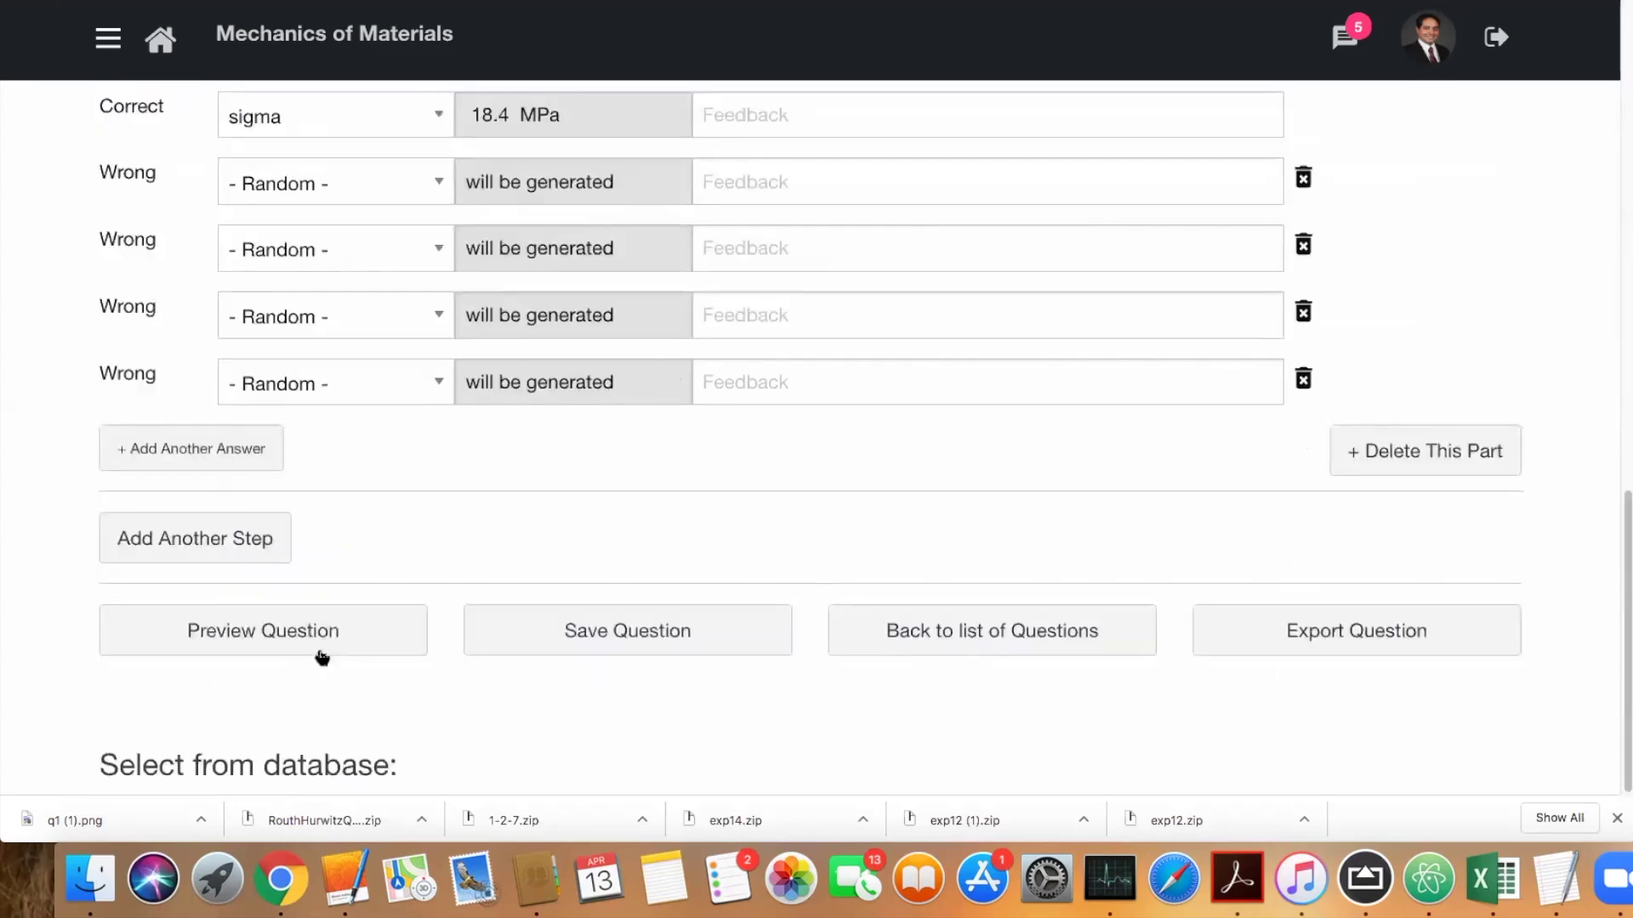
left_click(317, 651)
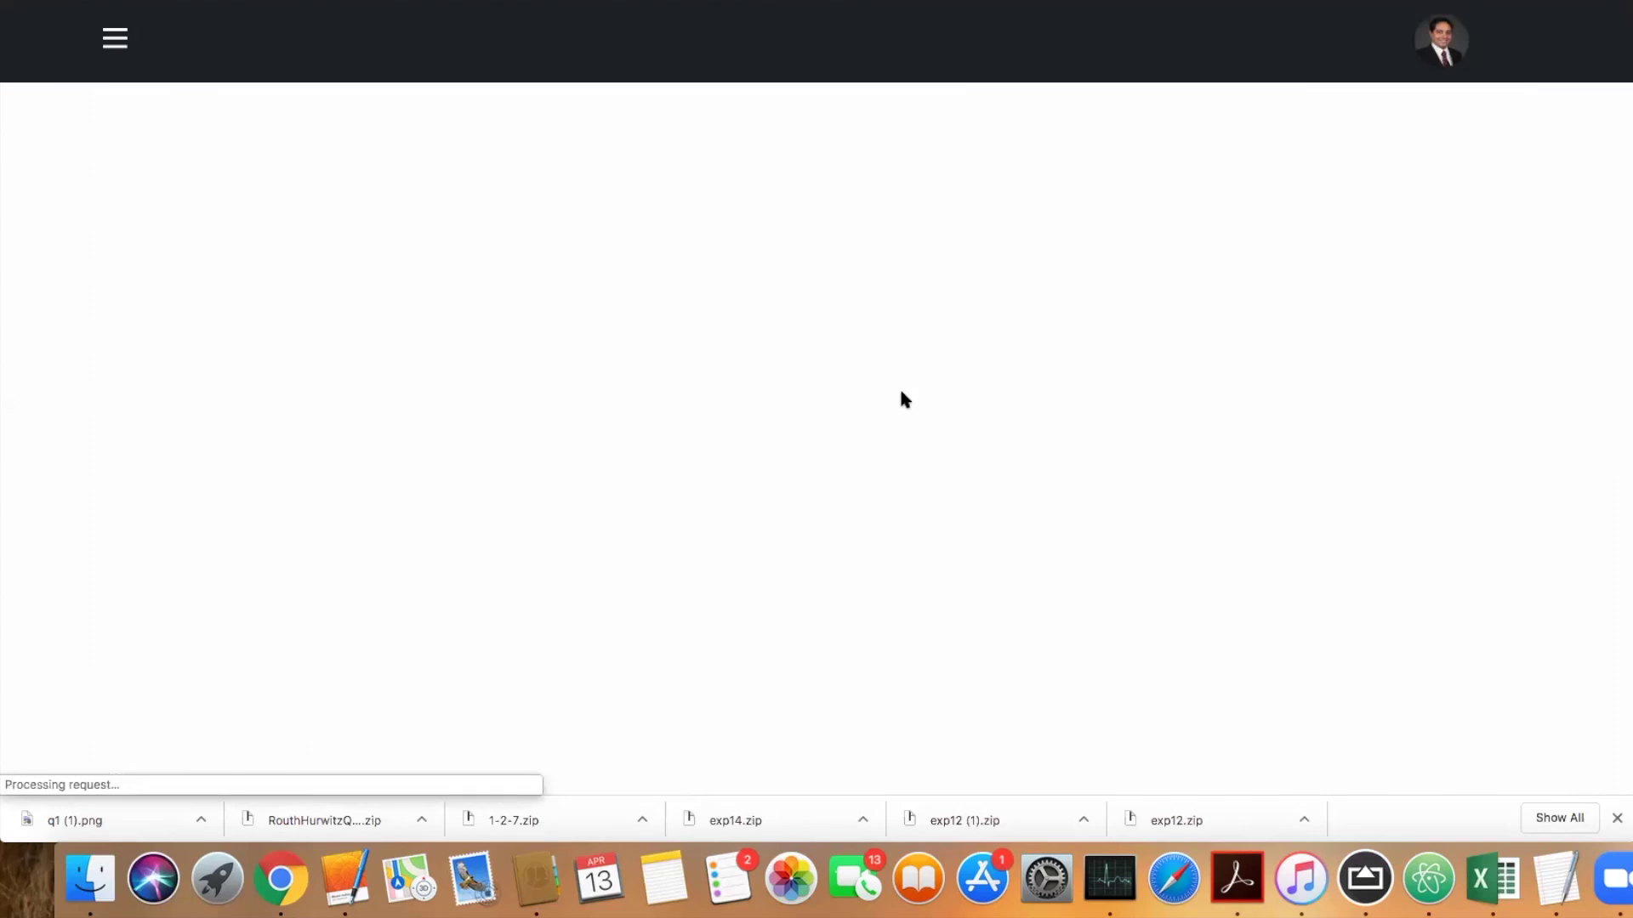
scroll(255, 663, "down", 2)
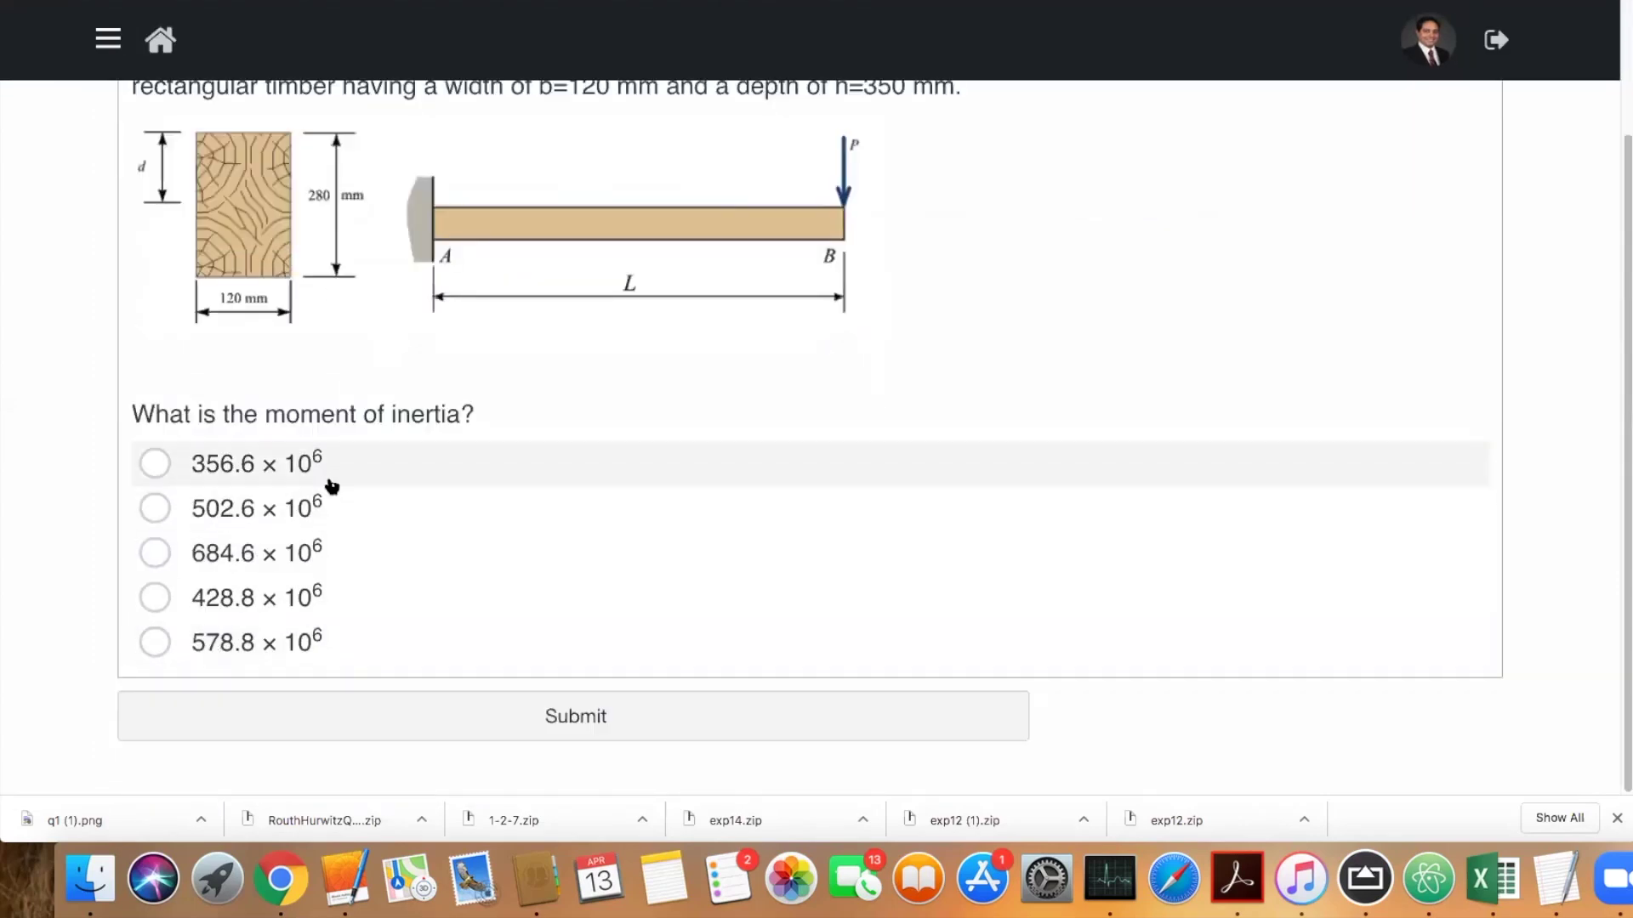
scroll(329, 507, "up", 2)
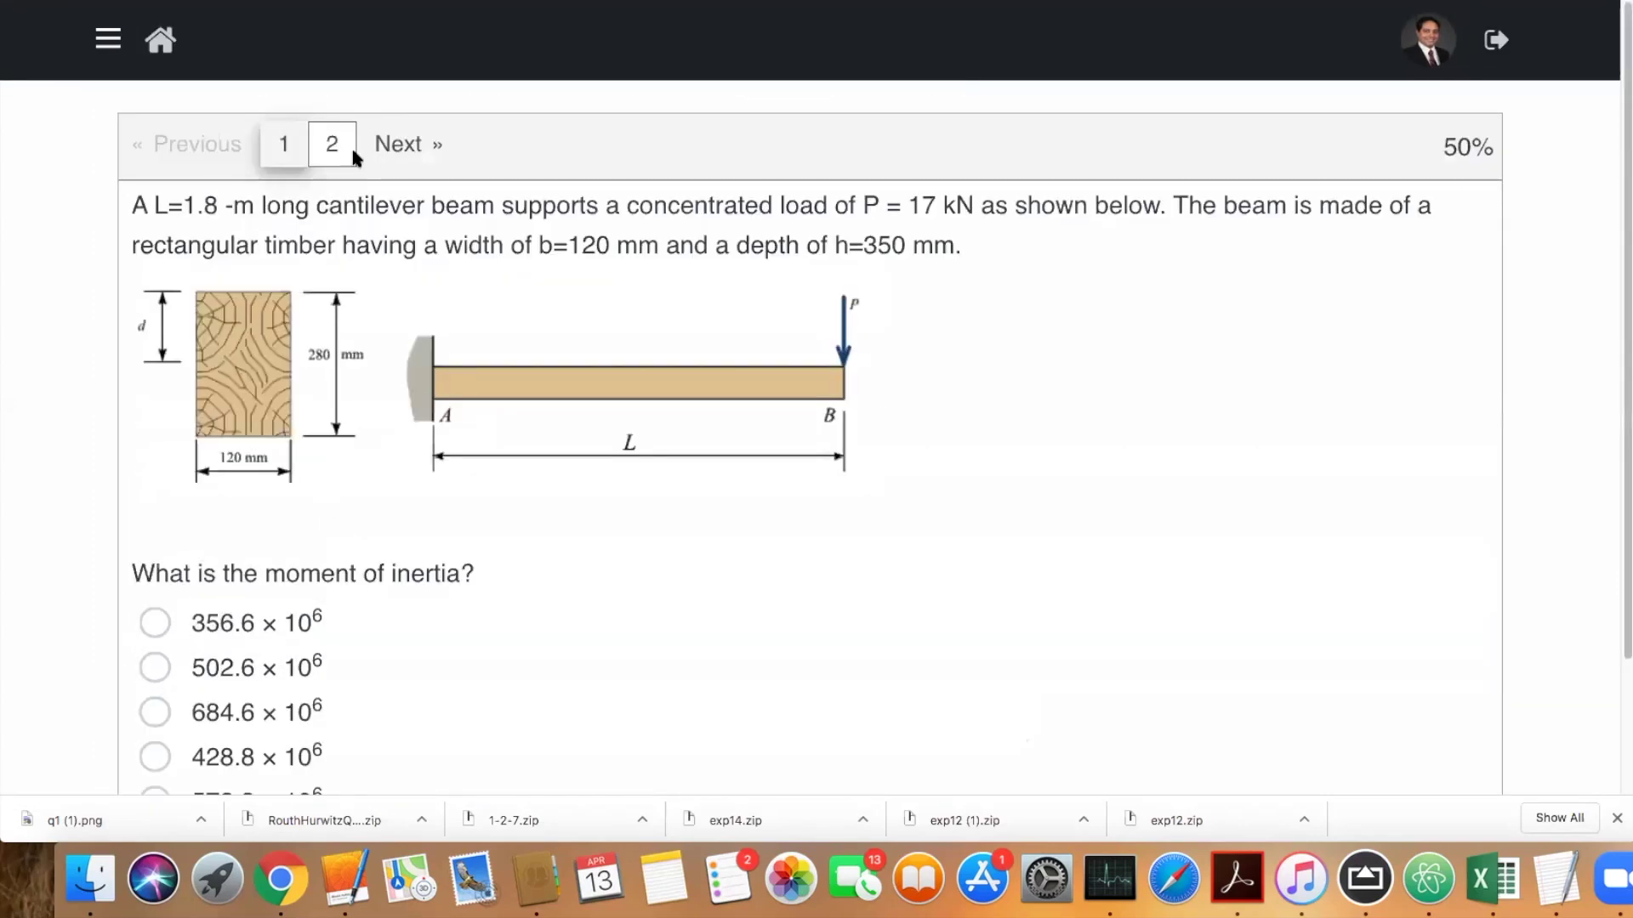
left_click(398, 145)
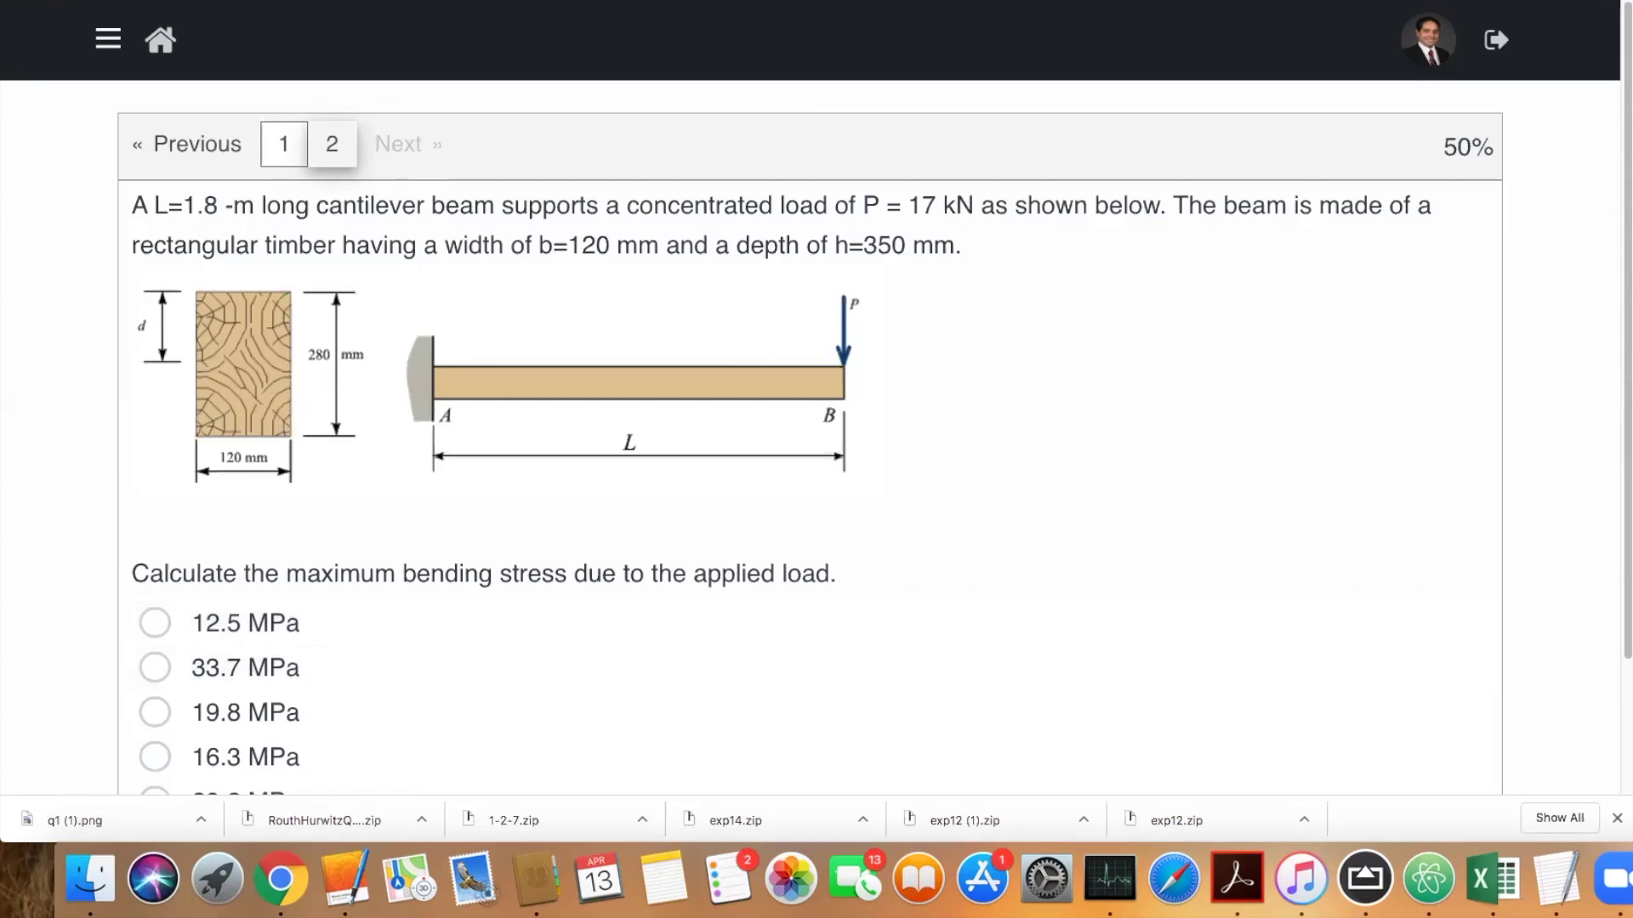
key("Escape")
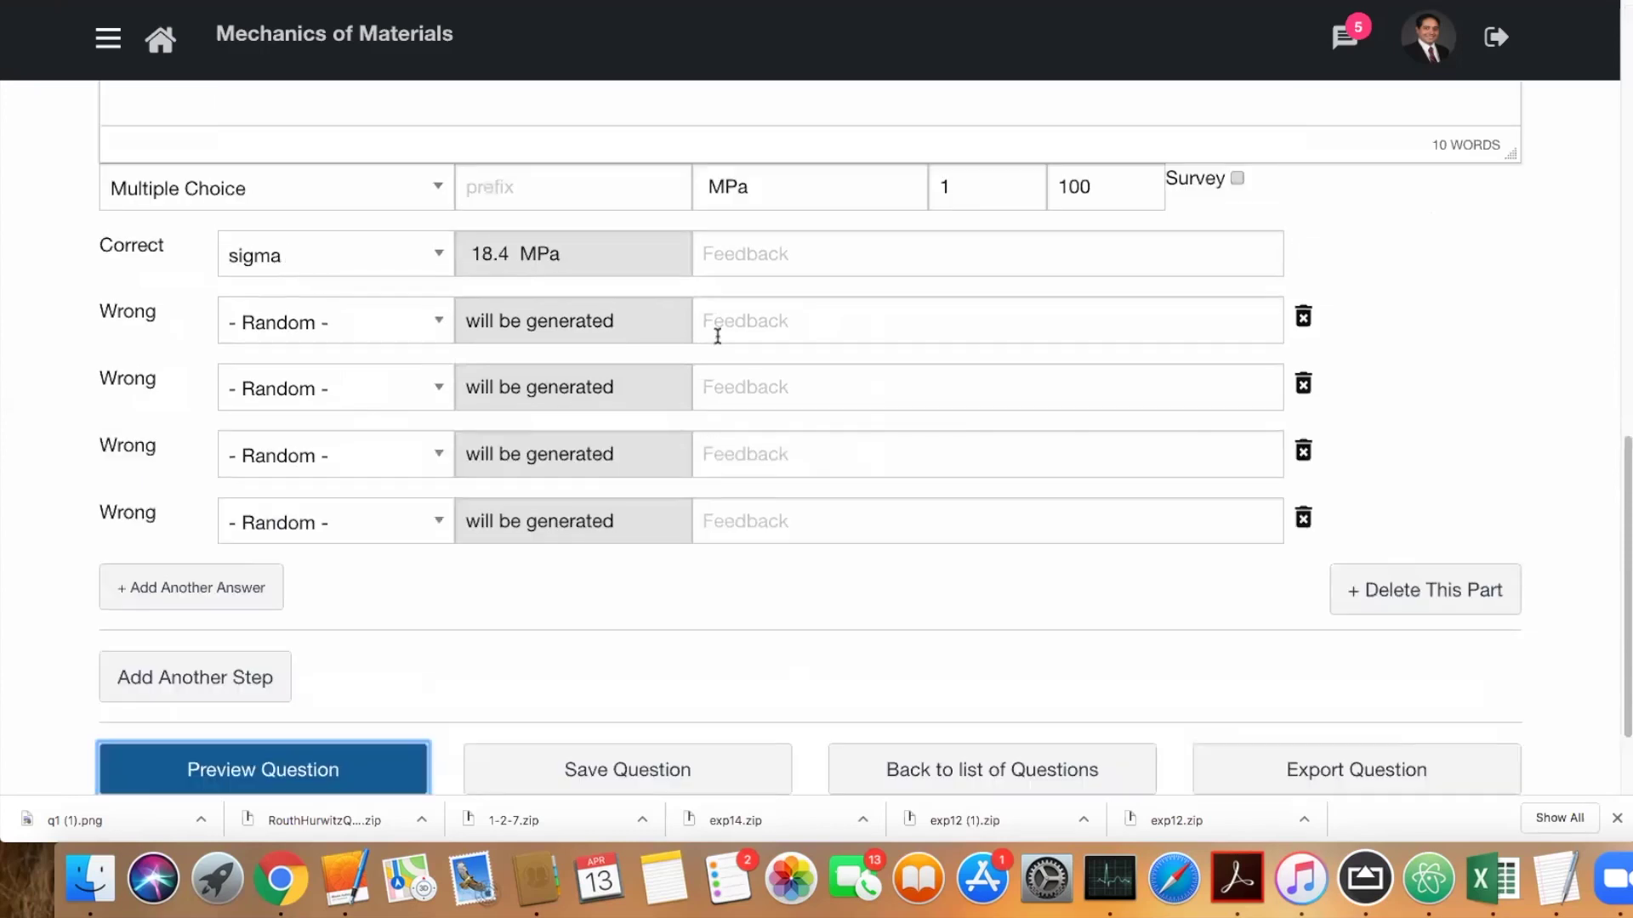
Change Part (2)'s question type from Multiple Choice to Numeric
scroll(717, 337, "down", 2)
scroll(717, 336, "up", 13)
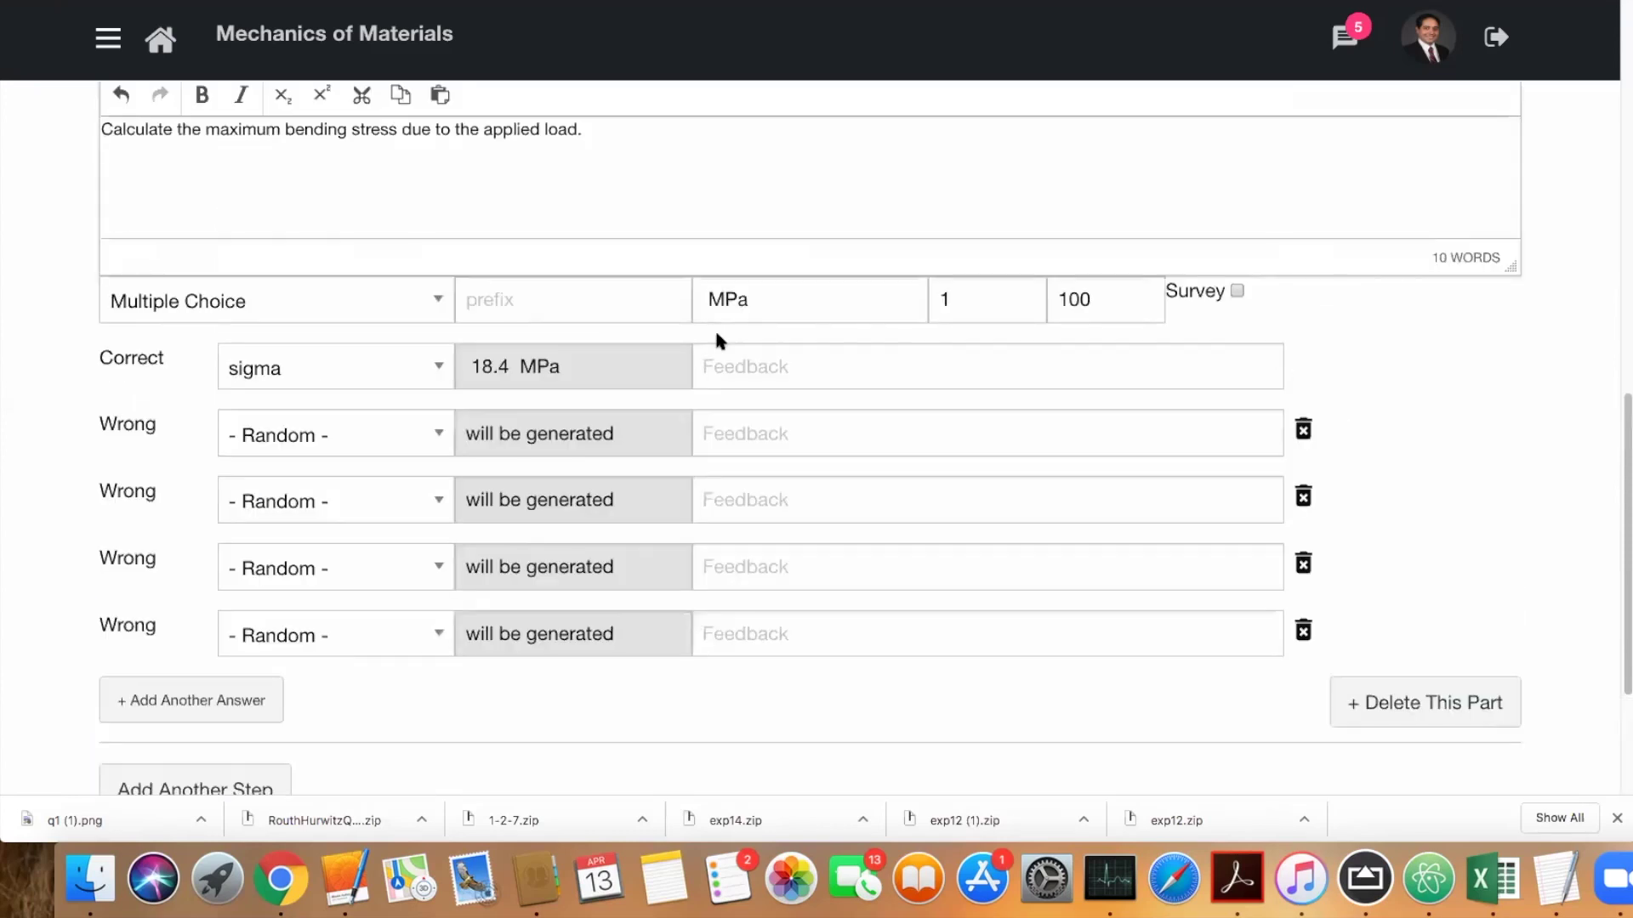
scroll(885, 430, "down", 9)
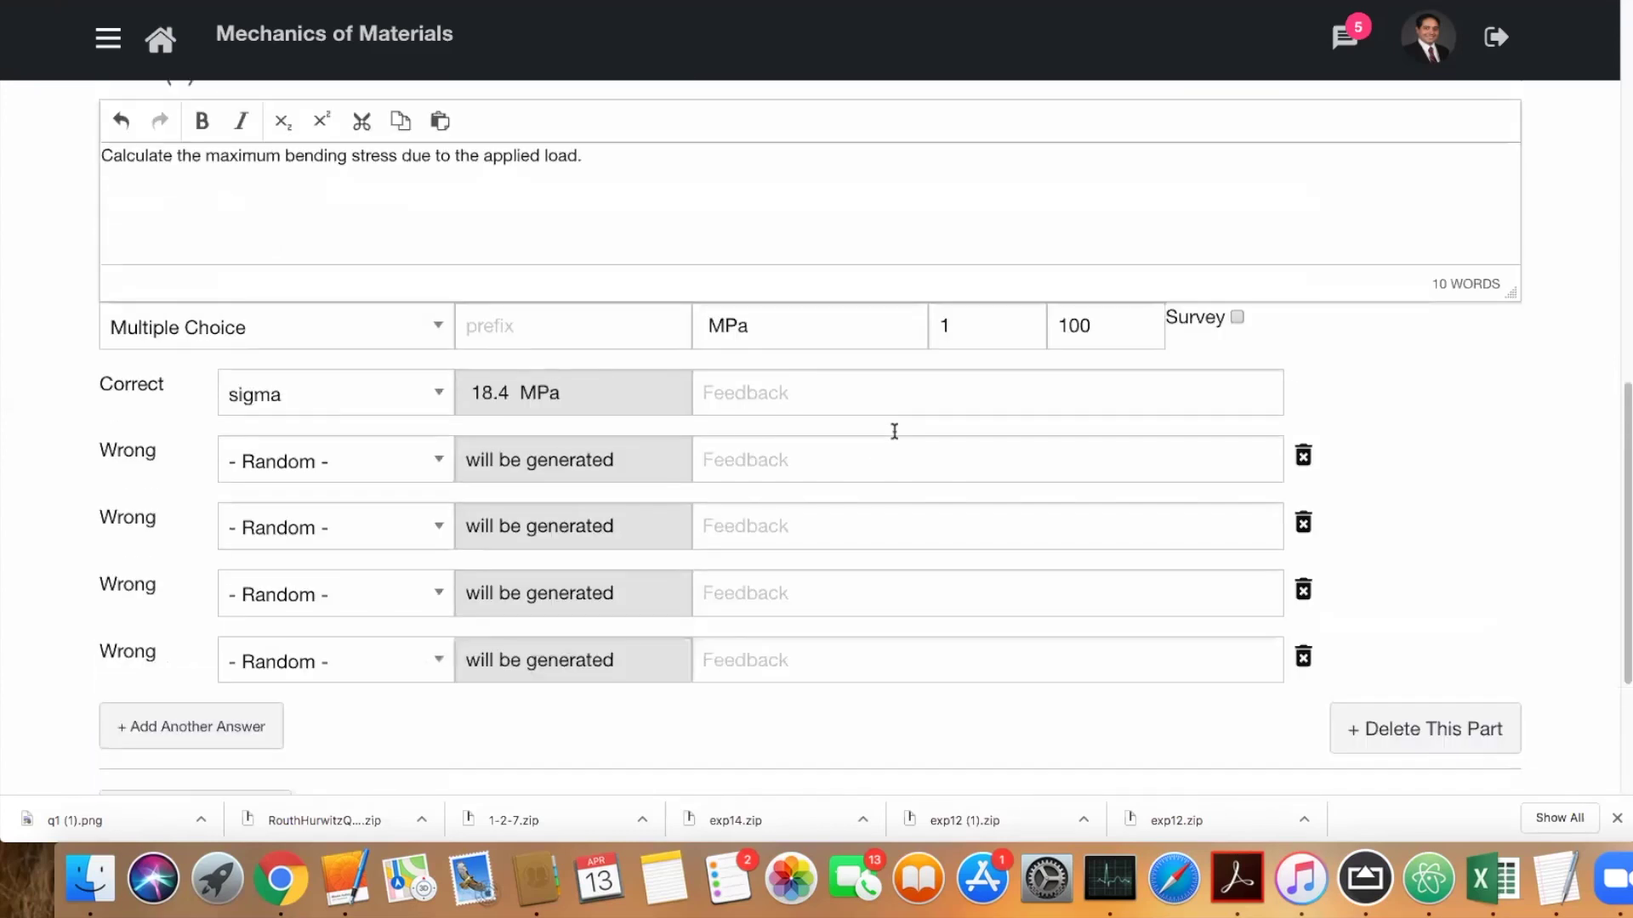
left_click(244, 336)
left_click(229, 353)
scroll(325, 737, "down", 2)
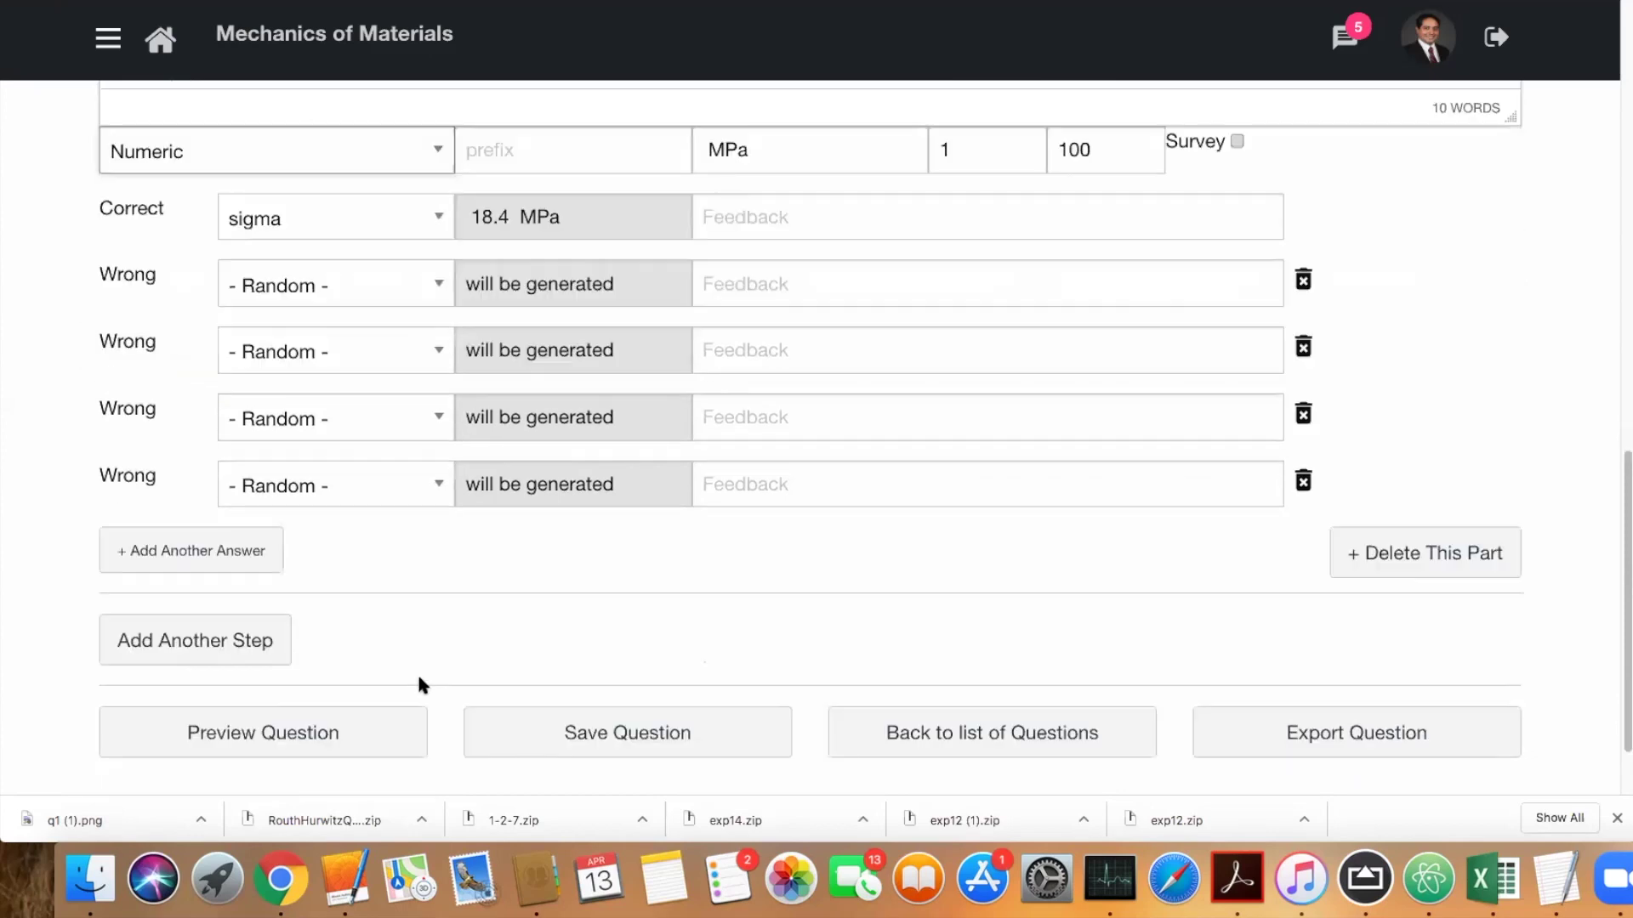
Preview the question, submit 123 as the second part's answer, and review the correct answers and worked solution
left_click(365, 721)
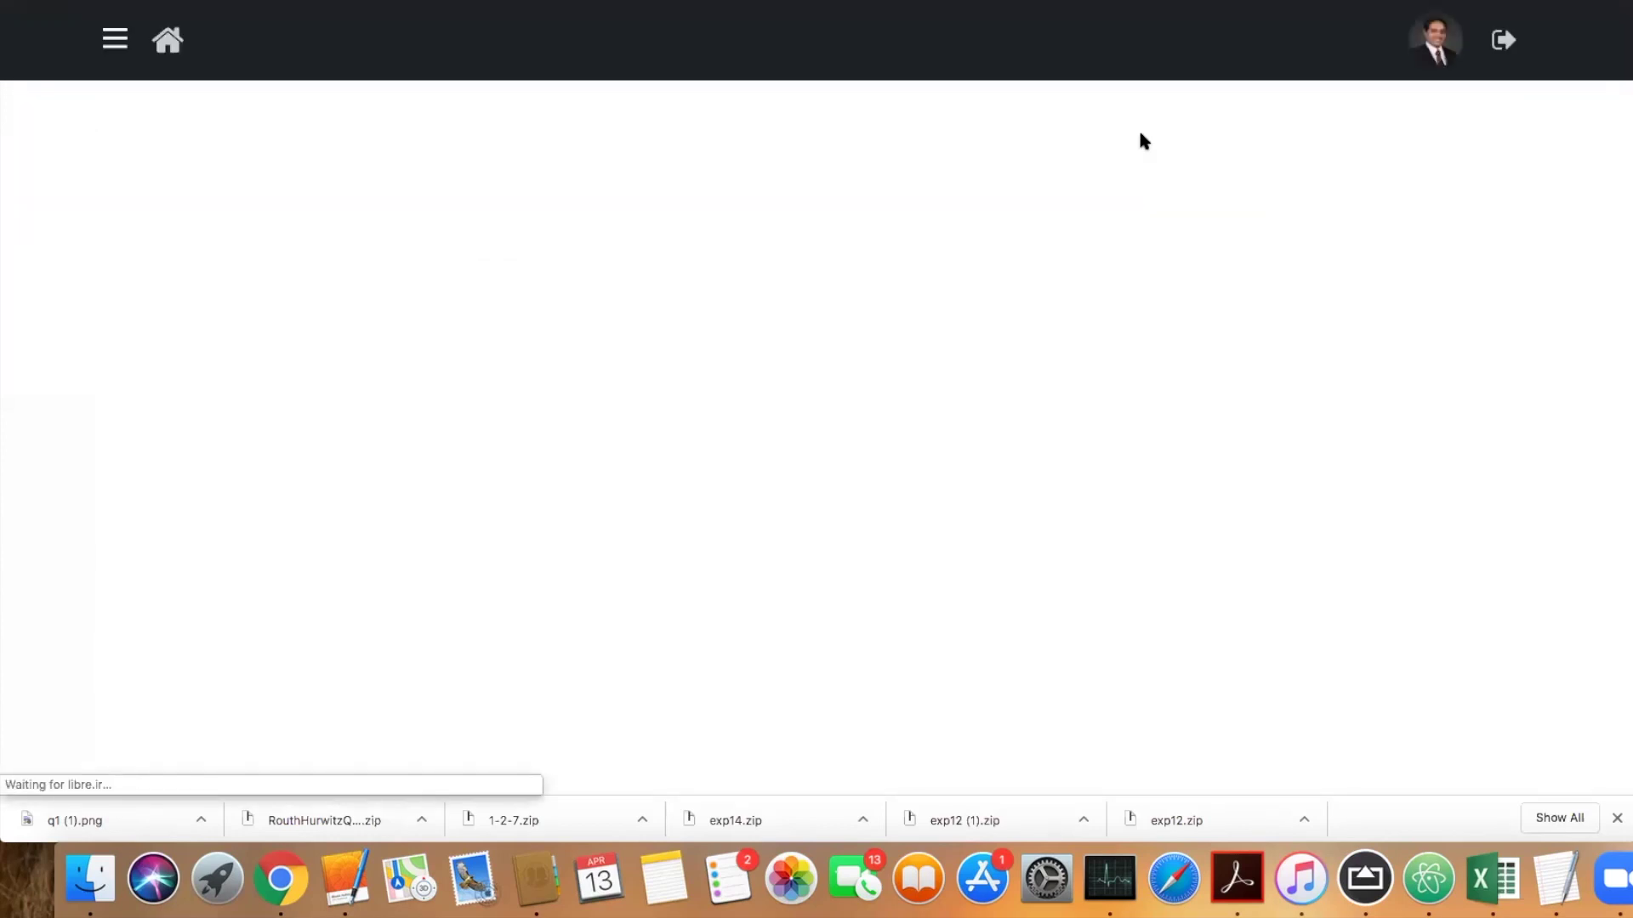
left_click(336, 146)
left_click(296, 636)
type("123")
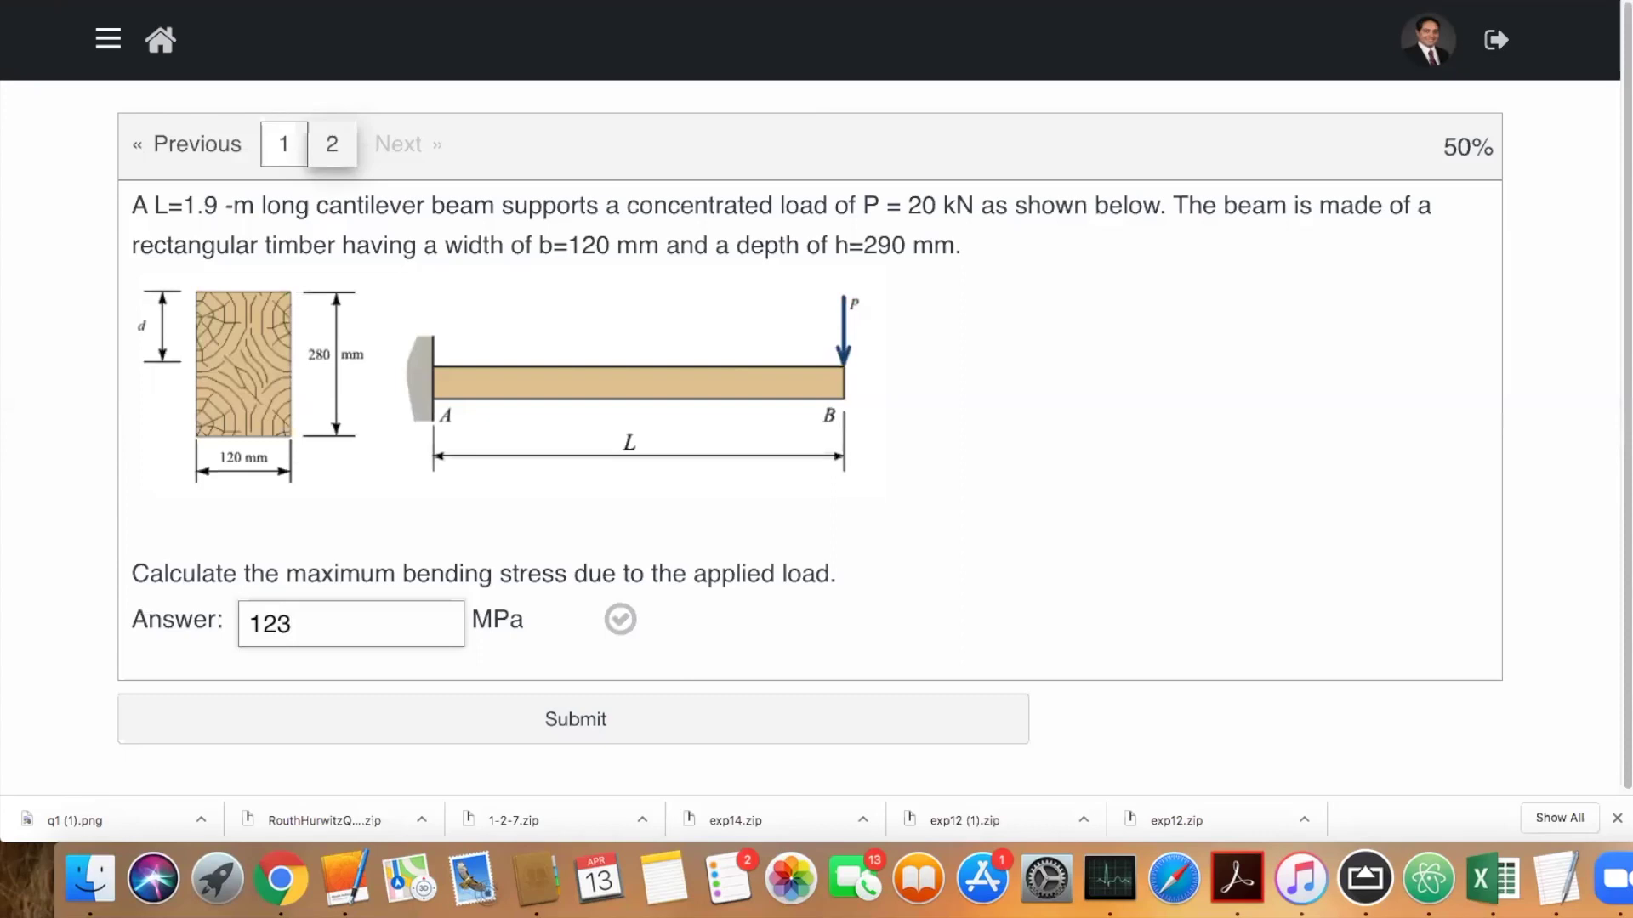
key("Return")
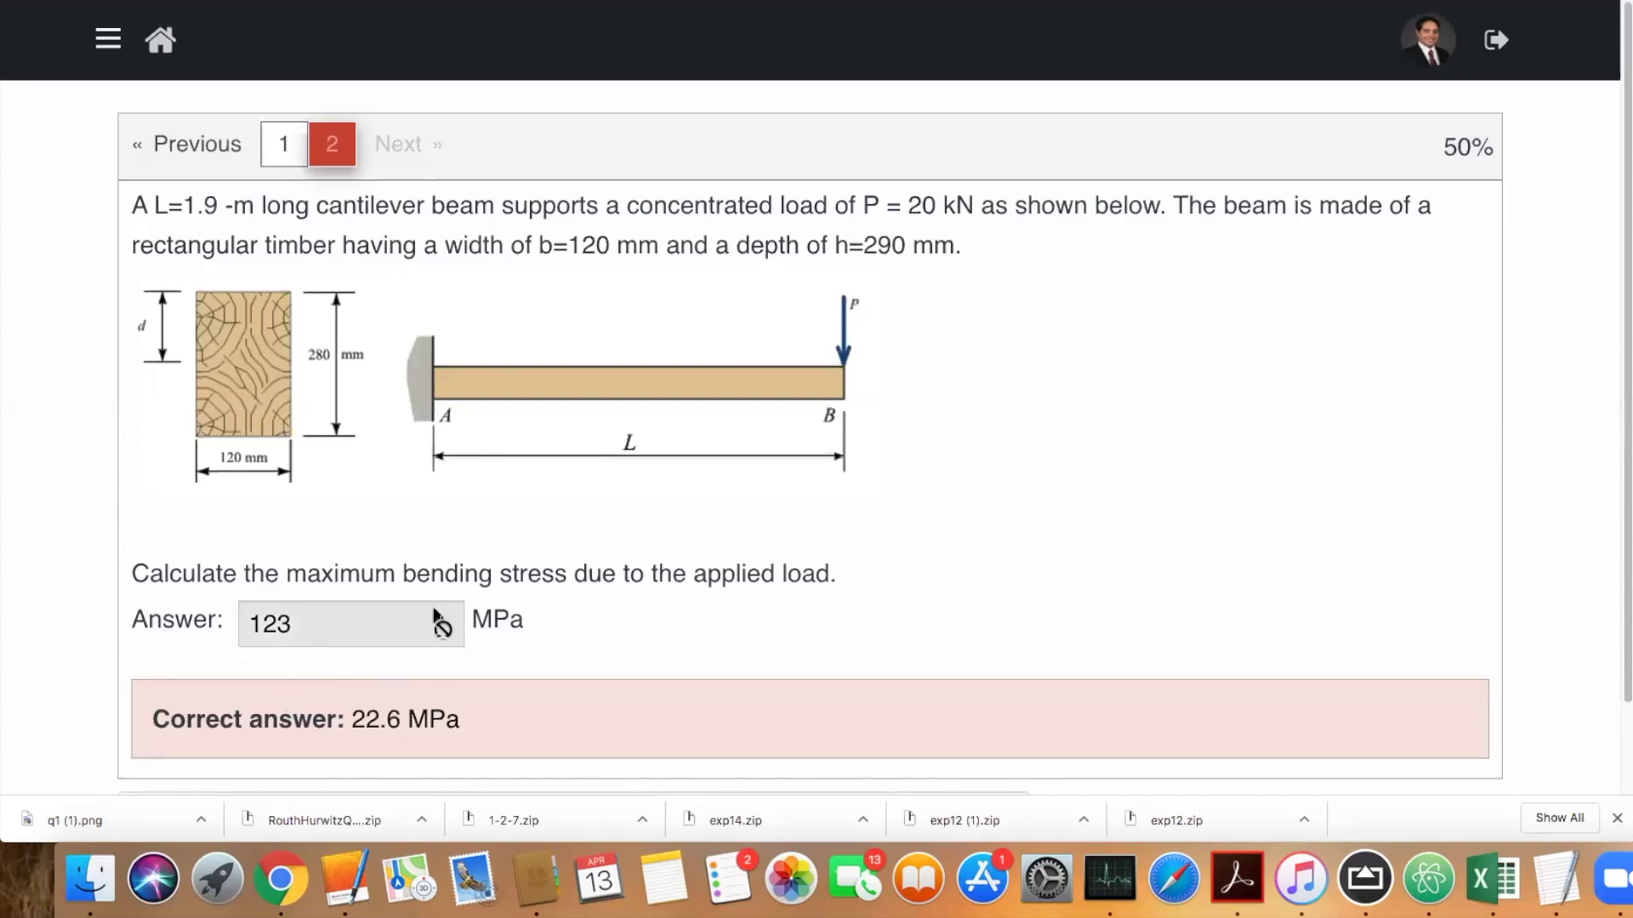
scroll(456, 718, "down", 15)
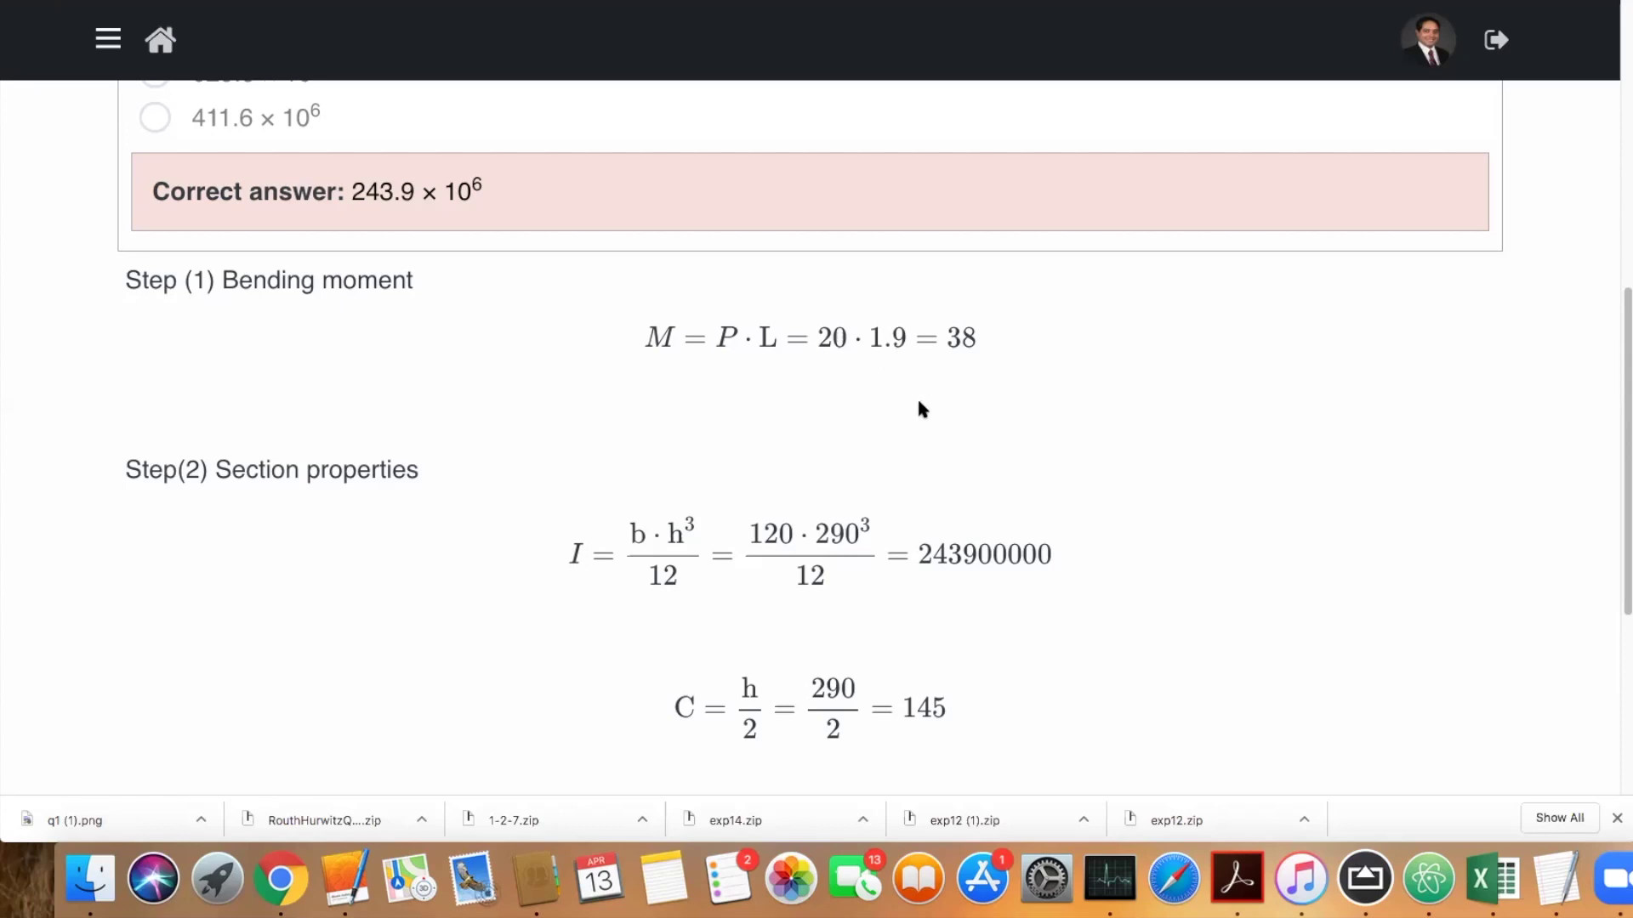
scroll(919, 408, "up", 8)
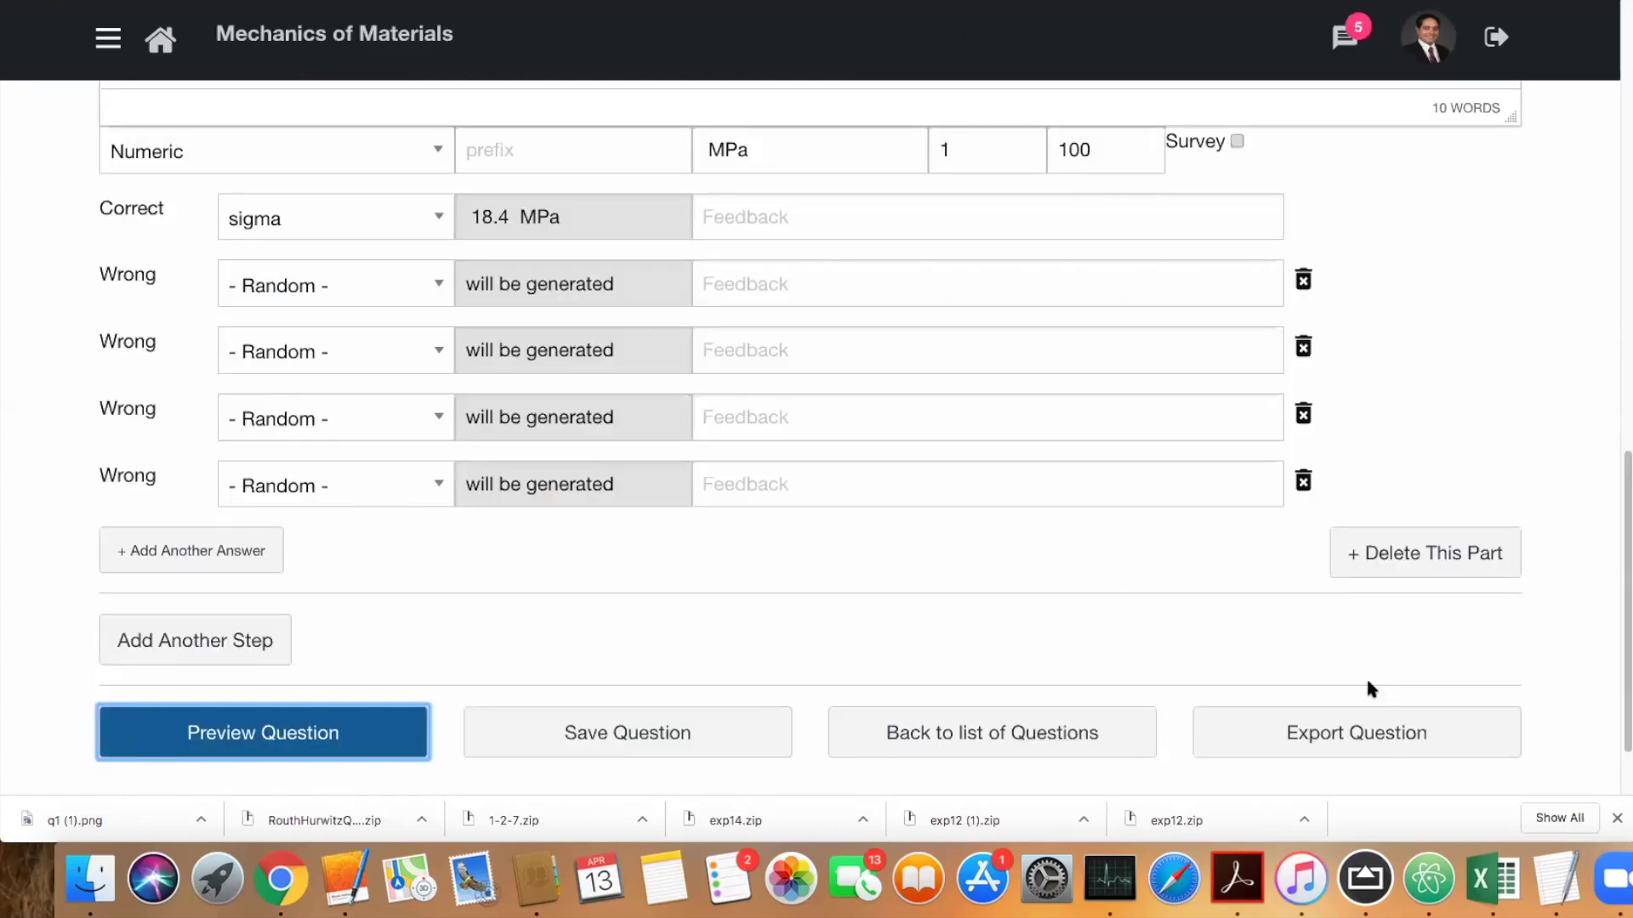
Export the question with 25 versions
left_click(1387, 719)
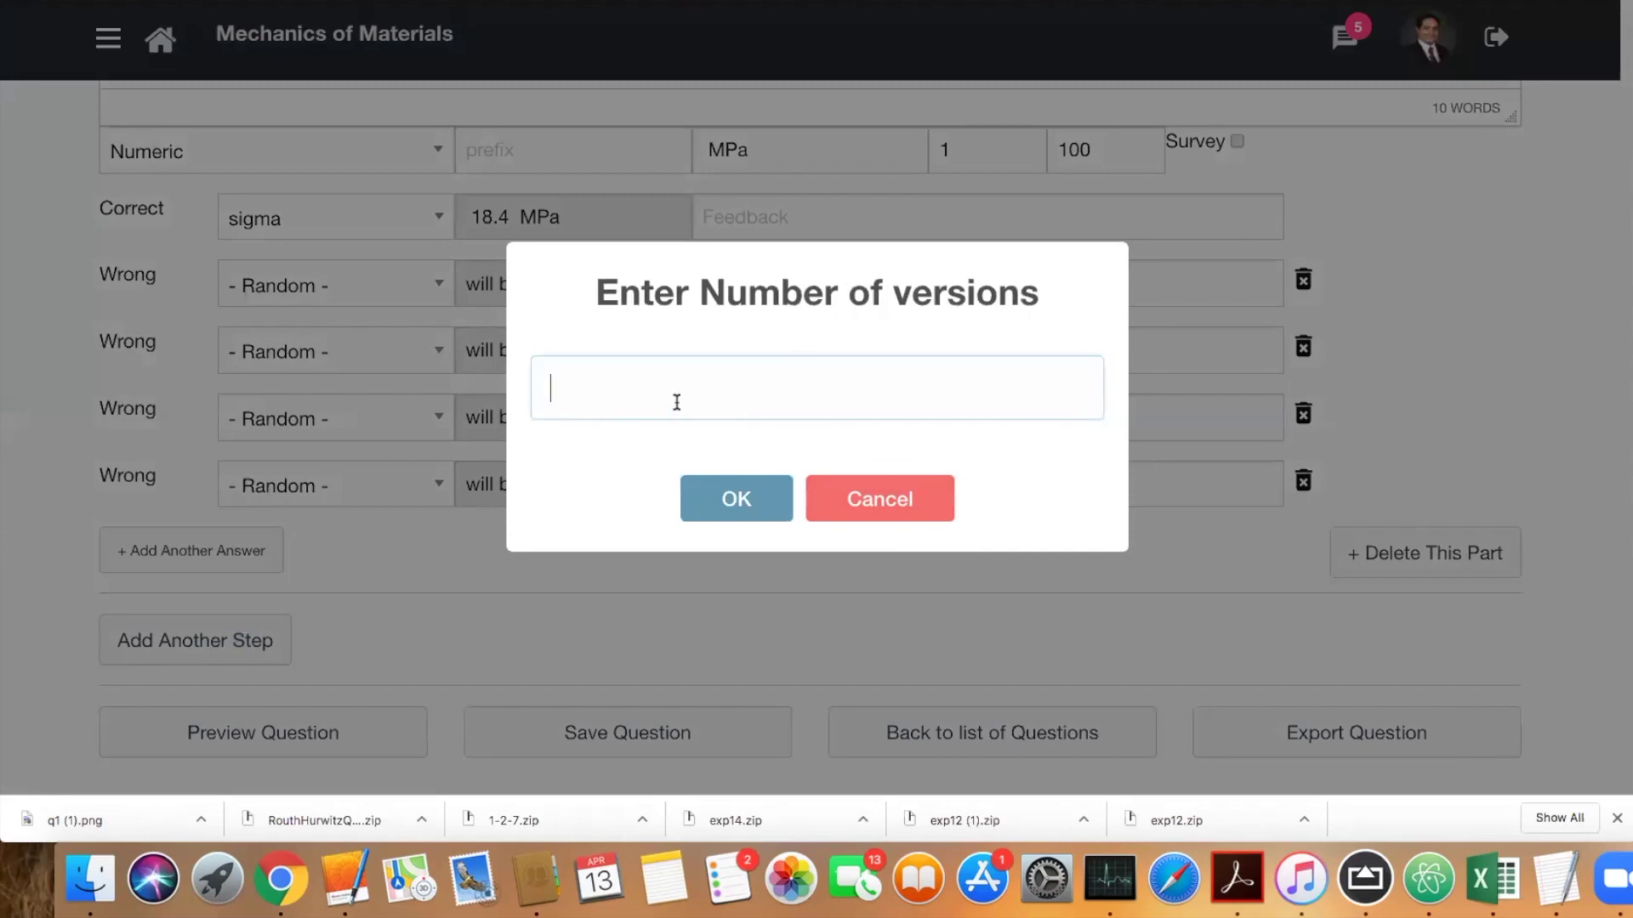
type("25")
left_click(739, 497)
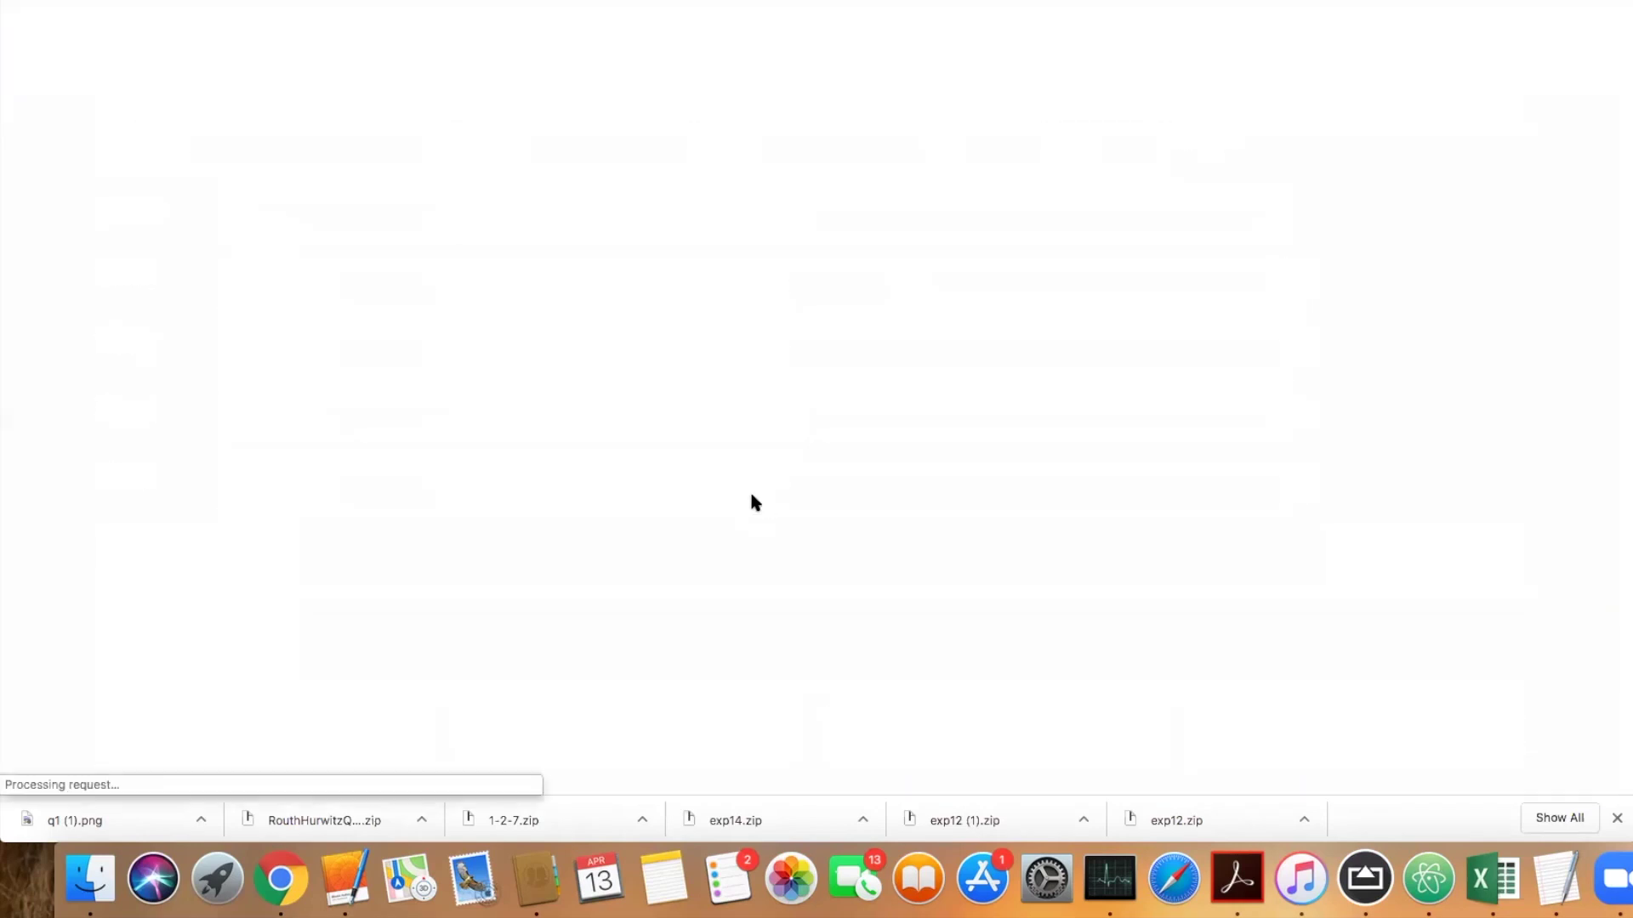